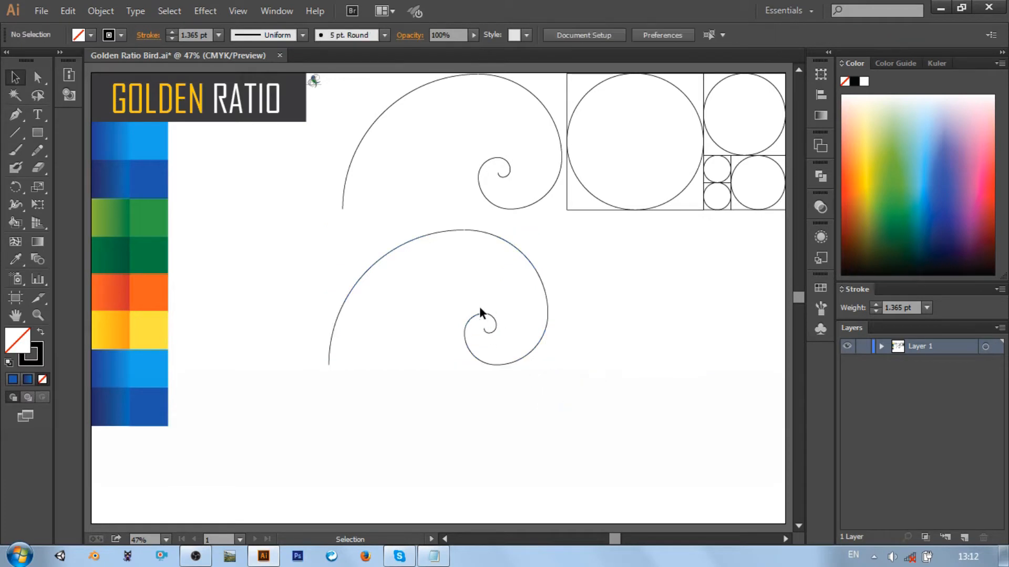
Delete the innermost arcs of the lower spiral copy and group its remaining arcs
{"action": "left_click_drag", "start_coordinate": [491, 325], "coordinate": [496, 330]}
{"action": "key", "text": "Delete"}
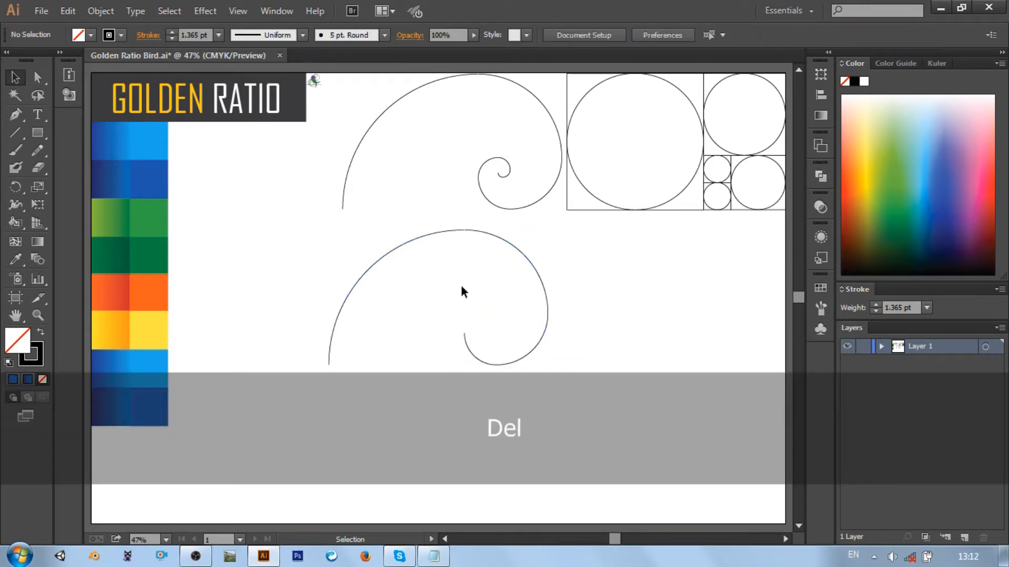
{"action": "left_click_drag", "start_coordinate": [300, 235], "coordinate": [614, 461]}
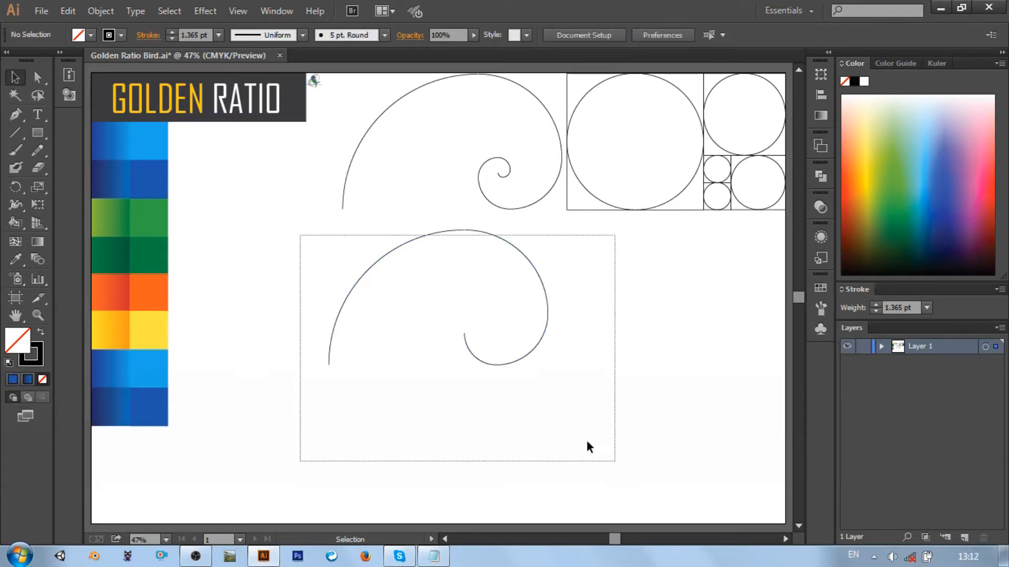
{"action": "left_click", "coordinate": [305, 242]}
{"action": "left_click_drag", "start_coordinate": [304, 241], "coordinate": [528, 403]}
{"action": "right_click", "coordinate": [521, 332]}
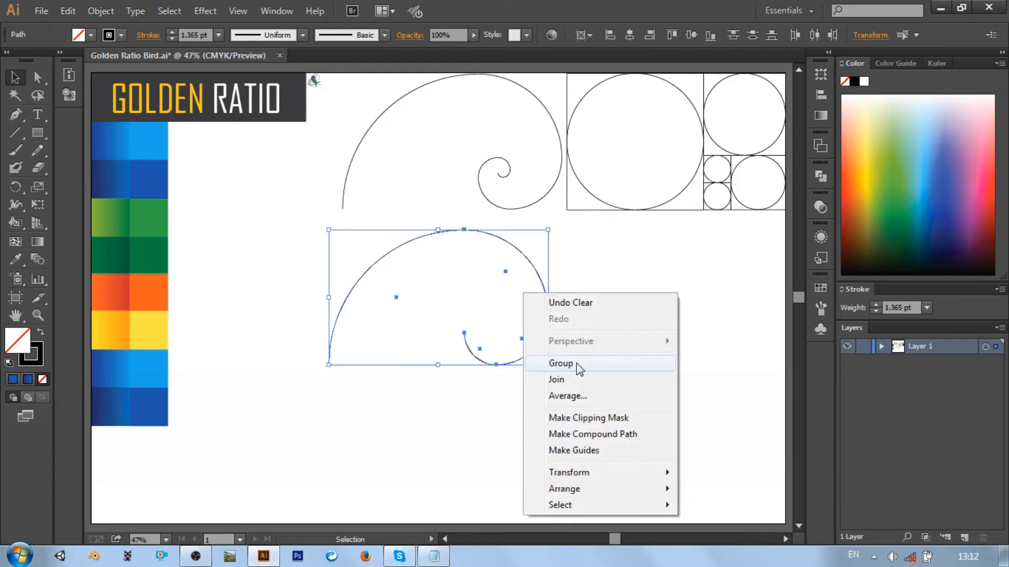
{"action": "left_click", "coordinate": [547, 362]}
Rotate the grouped spiral so its large arc sweeps underneath and its small curl sits on top, keeping it below the original spiral
{"action": "left_click", "coordinate": [549, 282]}
{"action": "left_click", "coordinate": [547, 278]}
{"action": "left_click_drag", "start_coordinate": [550, 225], "coordinate": [328, 368]}
{"action": "left_click_drag", "start_coordinate": [448, 213], "coordinate": [466, 286]}
{"action": "left_click", "coordinate": [471, 342]}
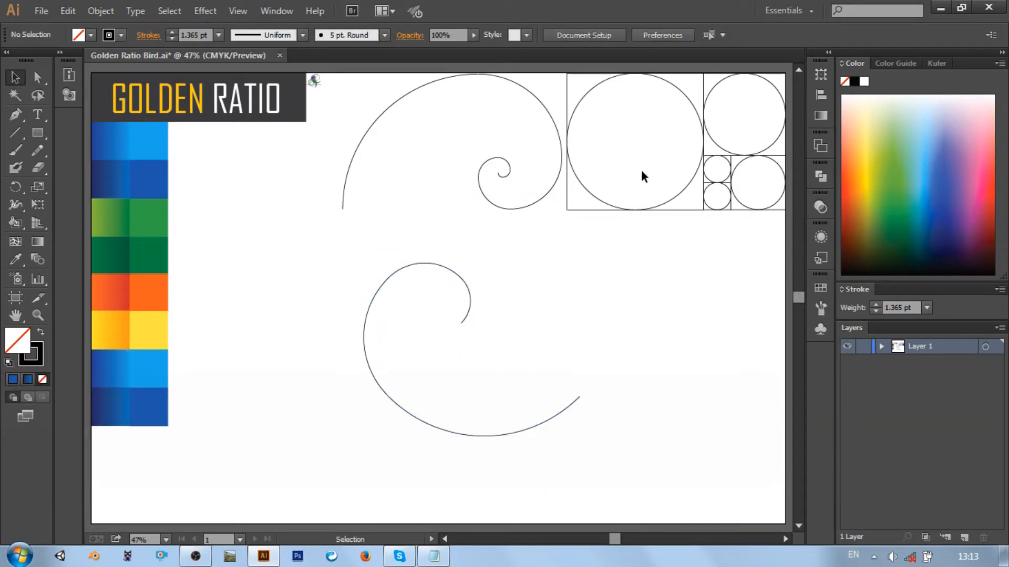
Duplicate the second-largest circle of the golden ratio set and place it inside the rotated spiral, touching the spiral's inner end
{"action": "left_click", "coordinate": [711, 91]}
{"action": "key", "text": "ctrl+c"}
{"action": "key", "text": "ctrl+v"}
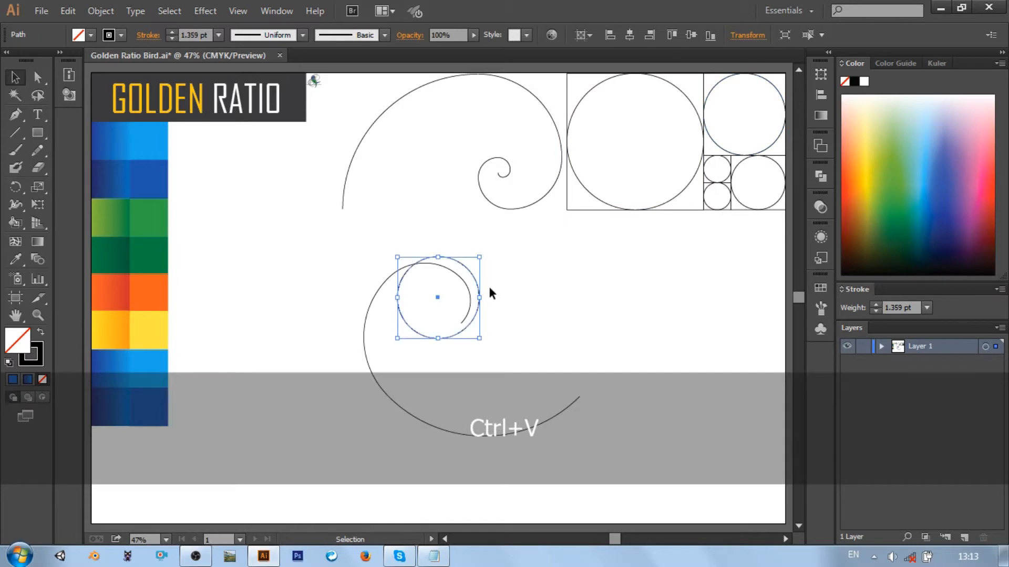
{"action": "left_click_drag", "start_coordinate": [472, 272], "coordinate": [461, 324]}
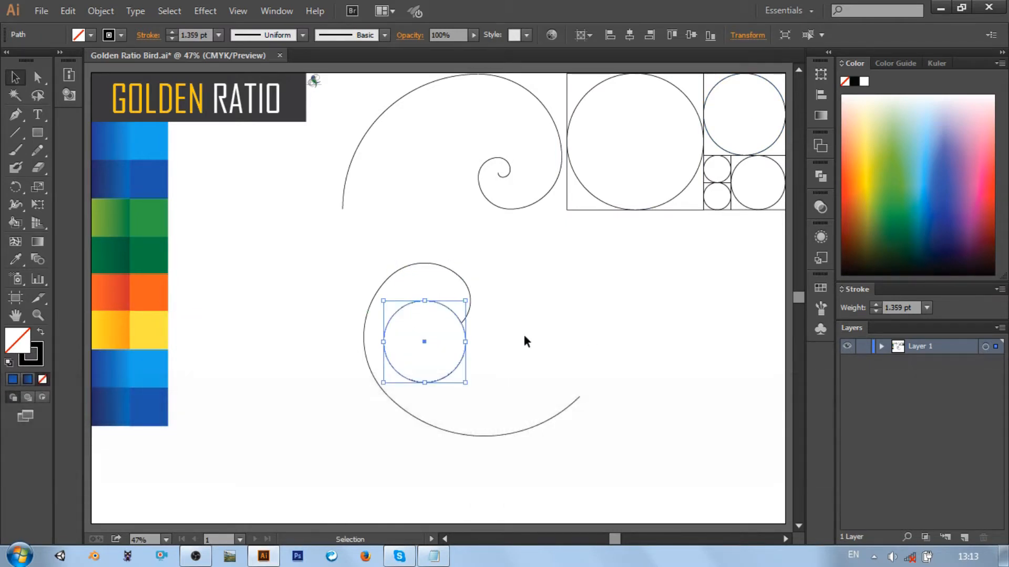
{"action": "left_click", "coordinate": [524, 343]}
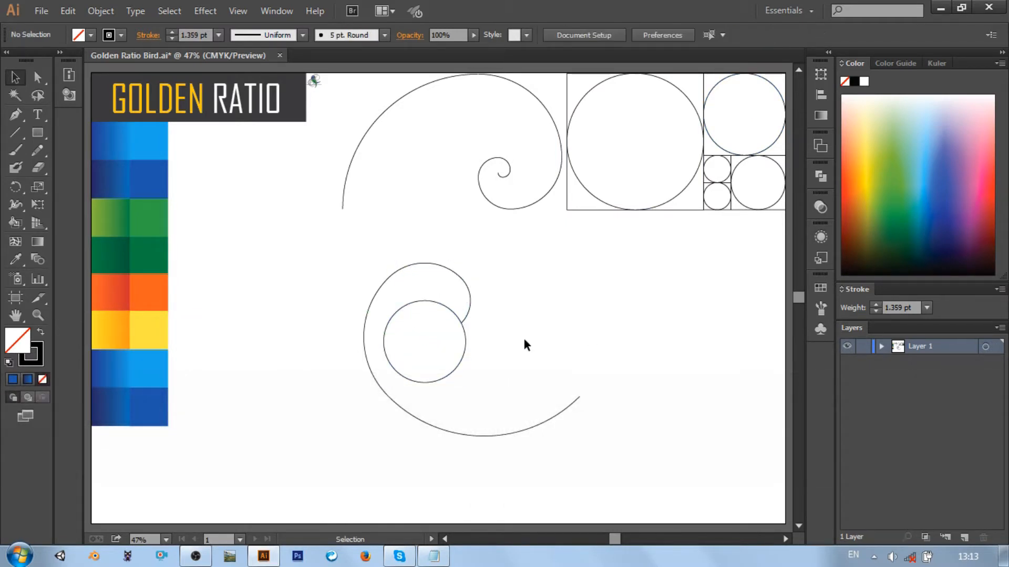
Duplicate the rotated spiral group and reflect the copy across the vertical axis
{"action": "left_click", "coordinate": [532, 430]}
{"action": "key", "text": "ctrl+c"}
{"action": "key", "text": "ctrl+v"}
{"action": "right_click", "coordinate": [552, 208]}
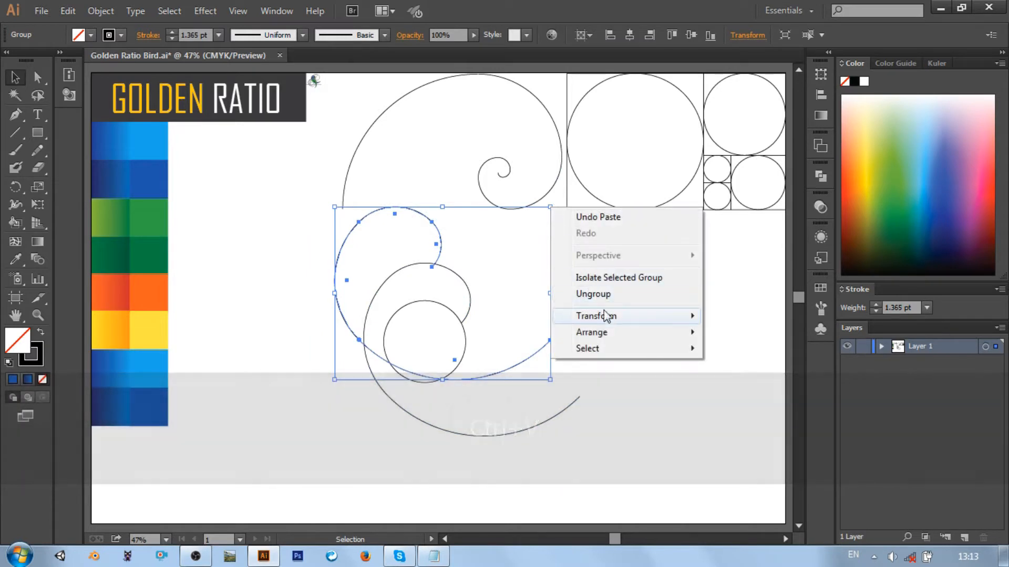
{"action": "mouse_move", "coordinate": [626, 316]}
{"action": "left_click", "coordinate": [751, 369]}
{"action": "key", "text": "Return"}
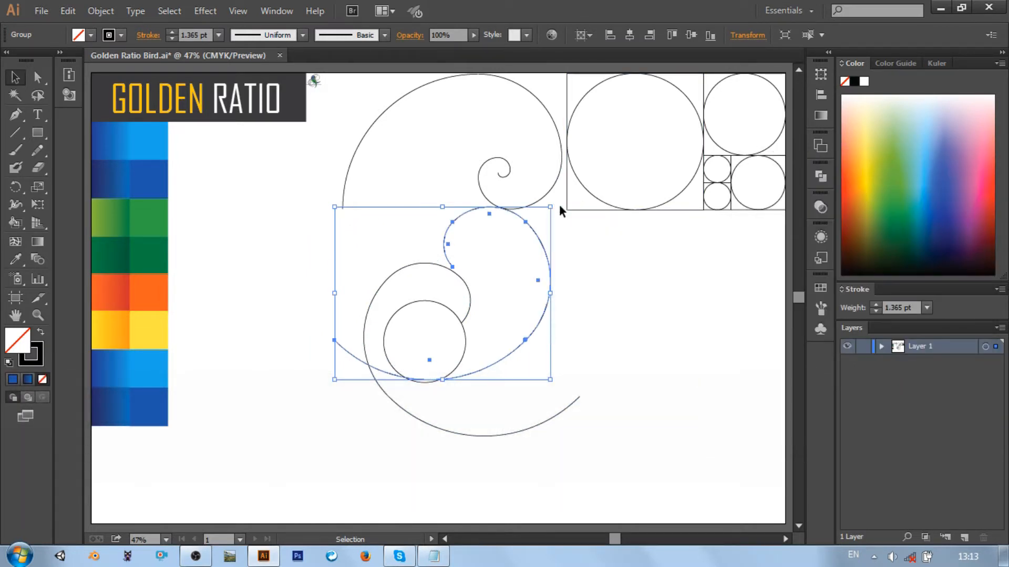
Rotate the mirrored spiral and move it so its long arc runs down past the circle and crosses the first spiral's lower arc
{"action": "left_click_drag", "start_coordinate": [559, 203], "coordinate": [432, 345]}
{"action": "left_click_drag", "start_coordinate": [500, 338], "coordinate": [566, 376]}
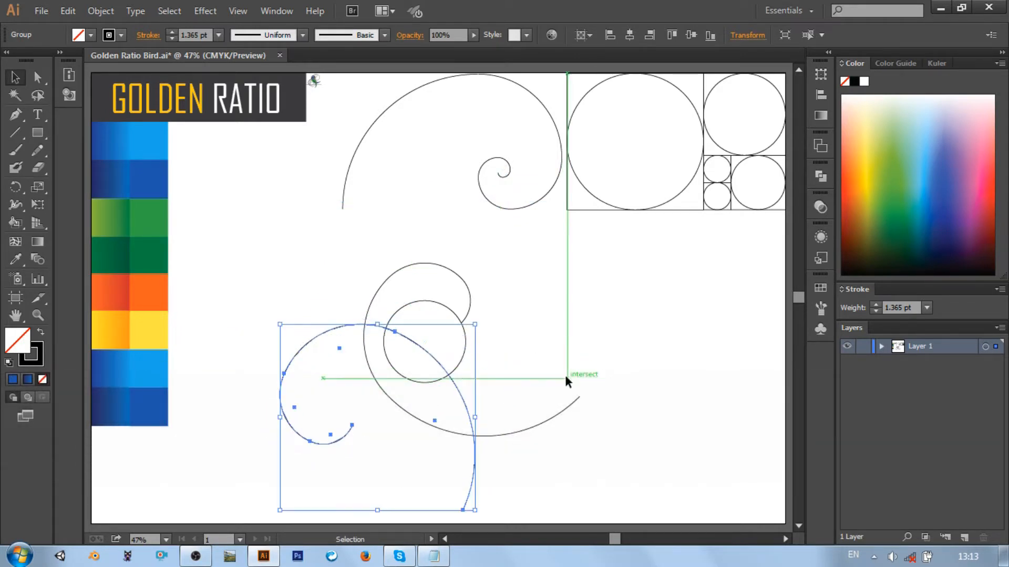
{"action": "left_click_drag", "start_coordinate": [451, 376], "coordinate": [465, 364]}
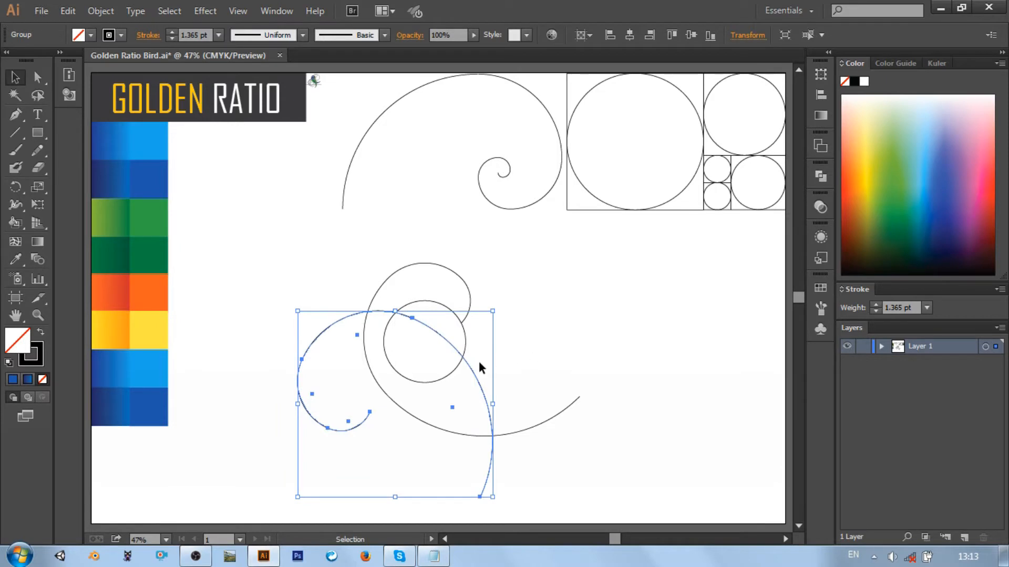
{"action": "left_click", "coordinate": [525, 336]}
{"action": "mouse_move", "coordinate": [471, 370]}
{"action": "left_mouse_down"}
{"action": "mouse_move", "coordinate": [469, 382]}
{"action": "mouse_move", "coordinate": [452, 371]}
{"action": "mouse_move", "coordinate": [481, 393]}
{"action": "mouse_move", "coordinate": [474, 384]}
{"action": "left_mouse_up"}
{"action": "left_click", "coordinate": [472, 370]}
{"action": "left_click", "coordinate": [510, 372]}
{"action": "left_click", "coordinate": [475, 382]}
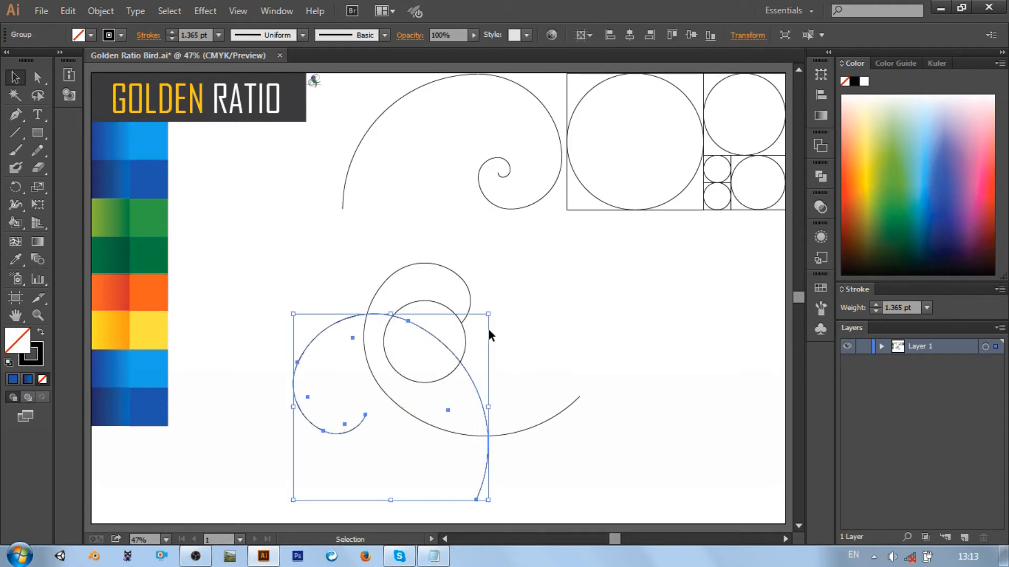
Fine-tune the mirrored spiral's rotation and nudge it into place along the circle's edge
{"action": "left_click_drag", "start_coordinate": [493, 310], "coordinate": [491, 344]}
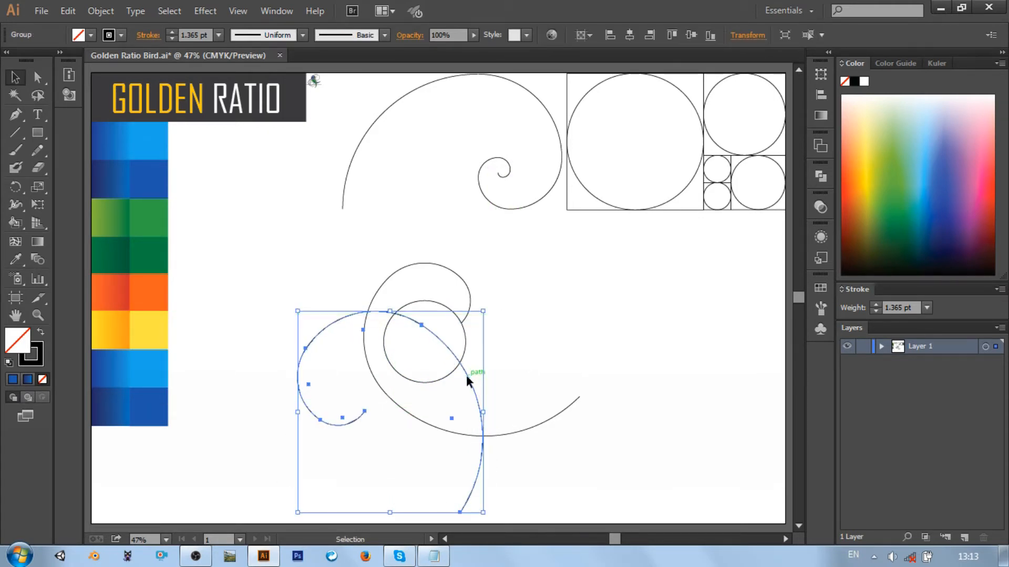
{"action": "left_click_drag", "start_coordinate": [465, 375], "coordinate": [470, 371]}
{"action": "left_click_drag", "start_coordinate": [495, 303], "coordinate": [484, 289]}
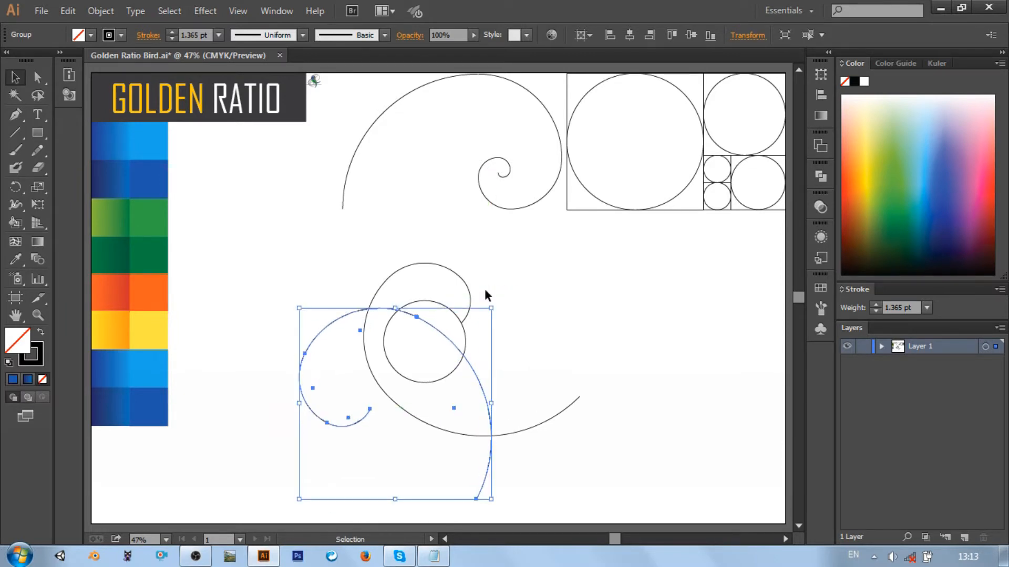
{"action": "key", "text": "Down"}
{"action": "key", "text": "Down"}
{"action": "key", "text": "Down"}
{"action": "key", "text": "Down"}
{"action": "key", "text": "Left"}
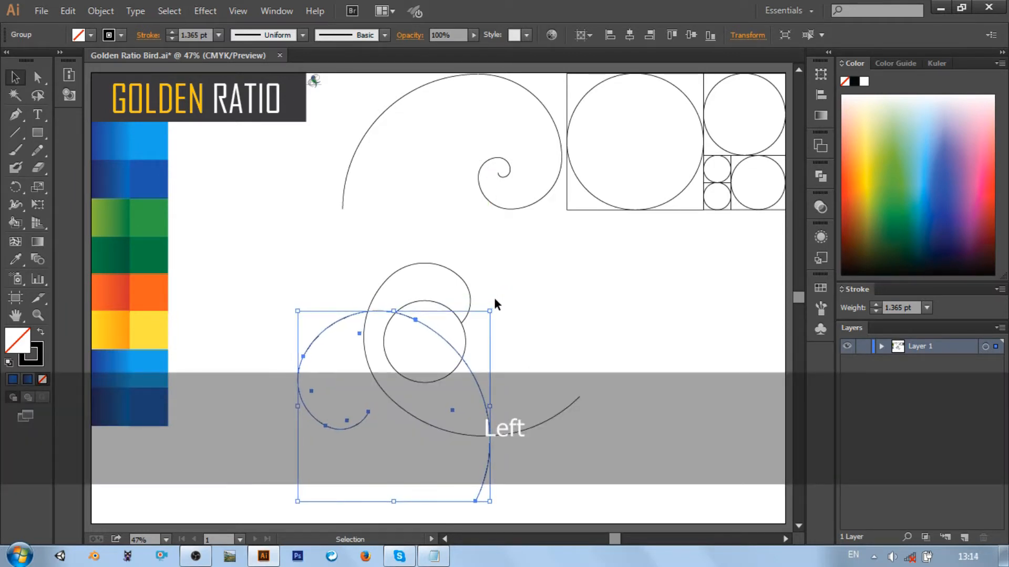
{"action": "key", "text": "Down"}
{"action": "left_click", "coordinate": [499, 310]}
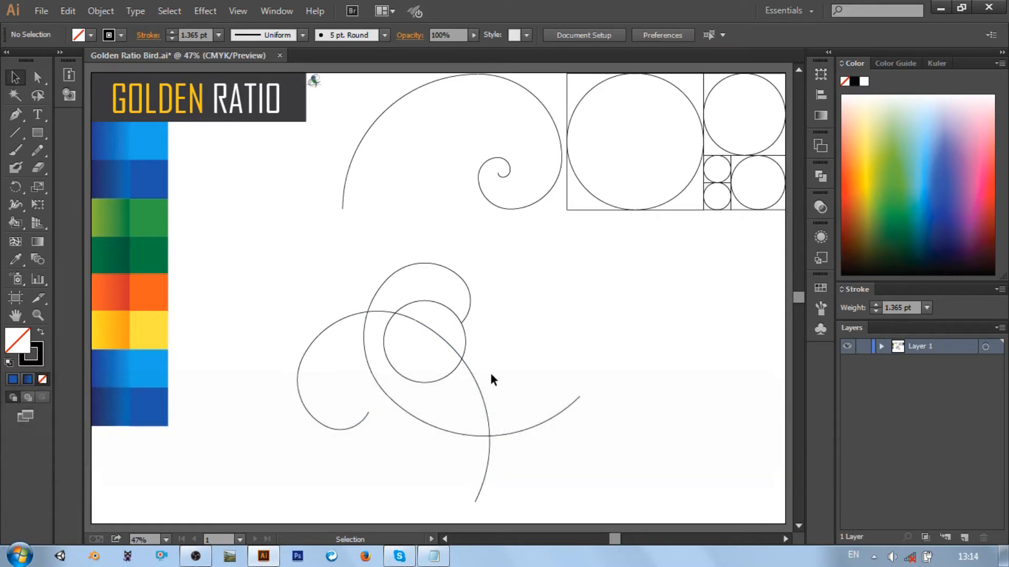
Duplicate the first rotated spiral, turn the copy clockwise, and move its long end toward the first spiral's outer tip
{"action": "left_click", "coordinate": [524, 427]}
{"action": "key", "text": "ctrl"}
{"action": "key", "text": "ctrl+v"}
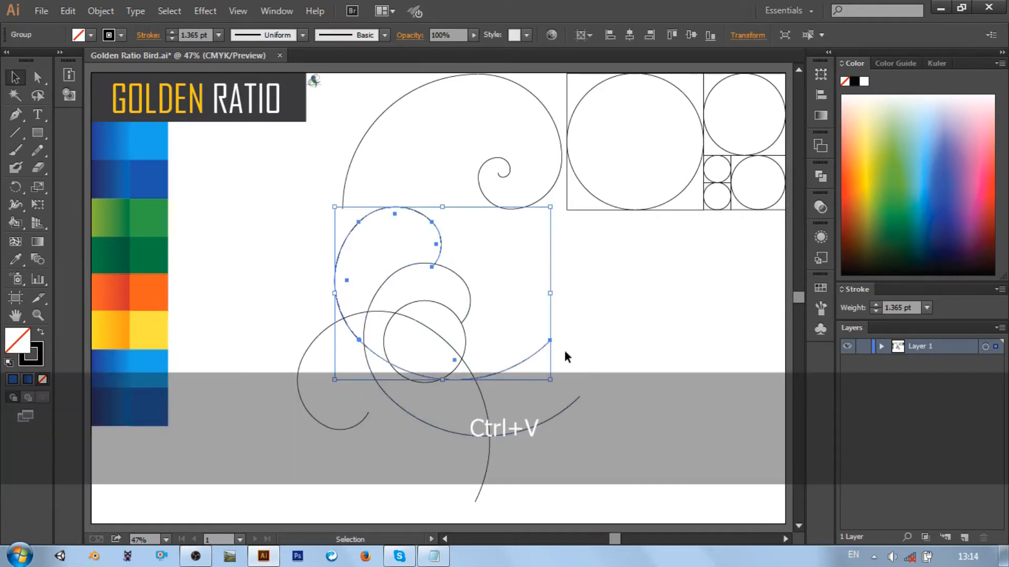
{"action": "left_click_drag", "start_coordinate": [553, 205], "coordinate": [544, 398]}
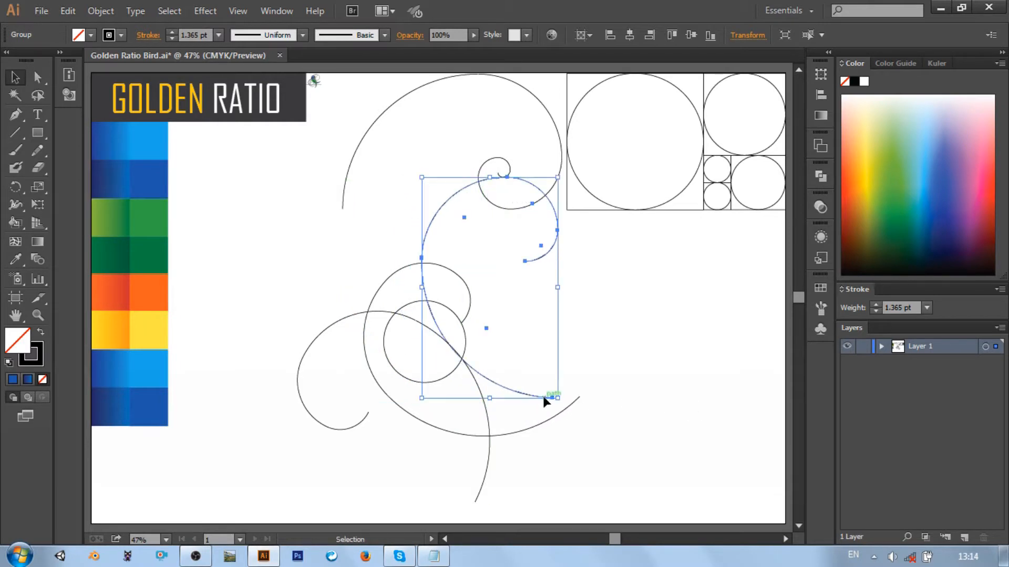
{"action": "left_click_drag", "start_coordinate": [561, 170], "coordinate": [540, 150]}
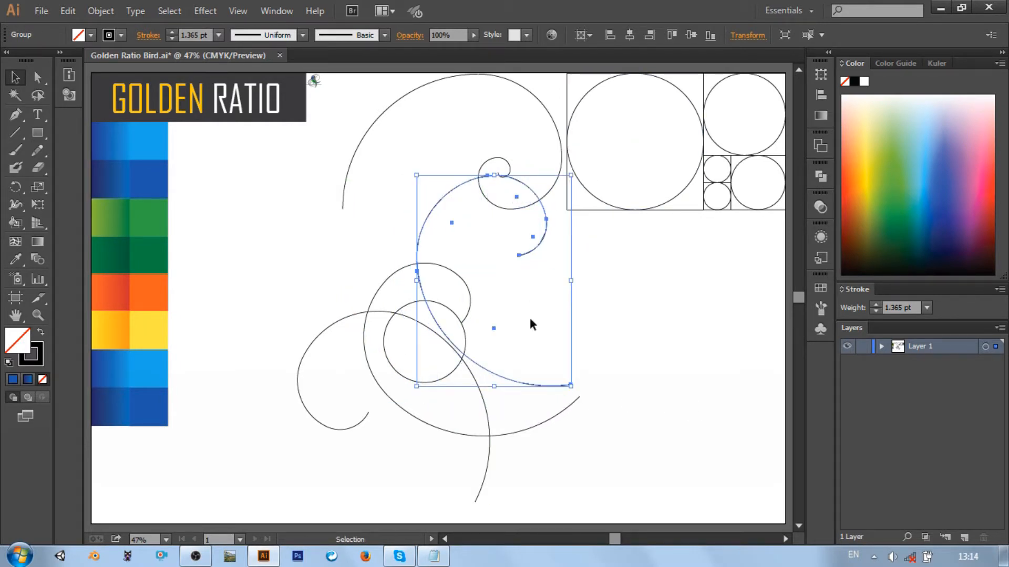
{"action": "left_click_drag", "start_coordinate": [538, 385], "coordinate": [551, 400]}
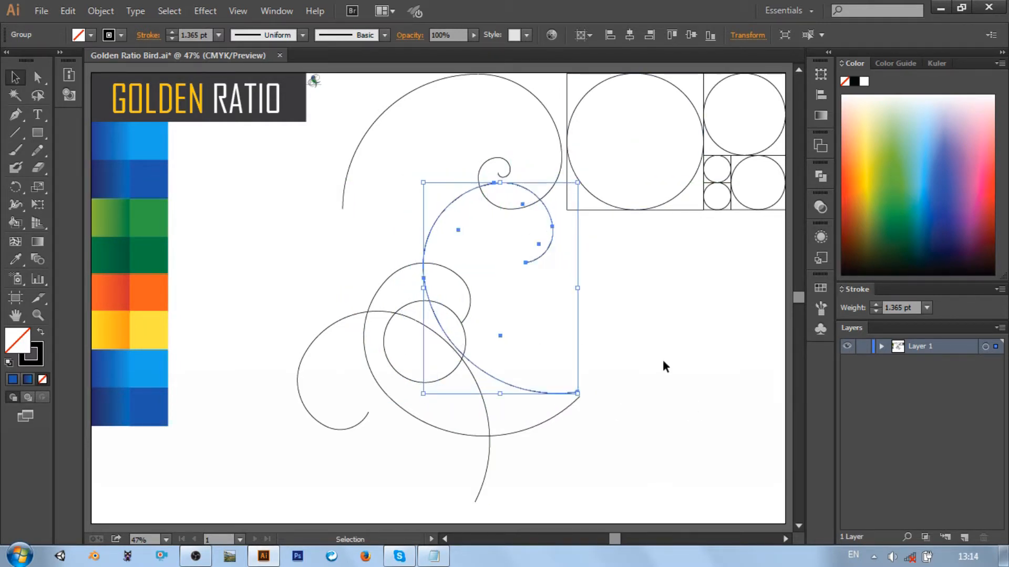
Nudge the new spiral copy down and right until its long end meets the first spiral's outer tip
{"action": "key", "text": "Down"}
{"action": "key", "text": "Right"}
{"action": "key", "text": "Down"}
{"action": "key", "text": "Down"}
{"action": "key", "text": "Down"}
{"action": "key", "text": "Down"}
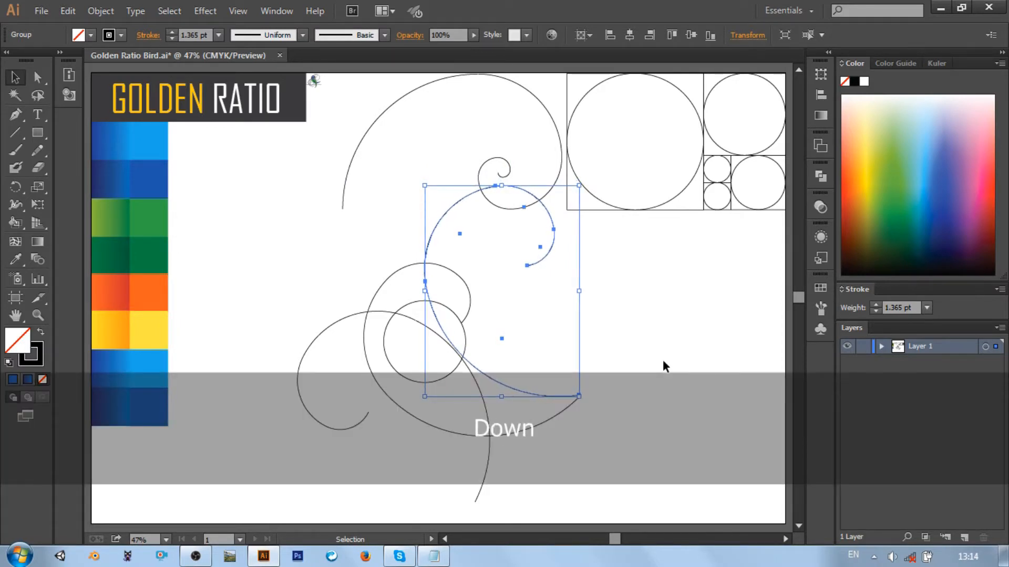
{"action": "left_click", "coordinate": [663, 361]}
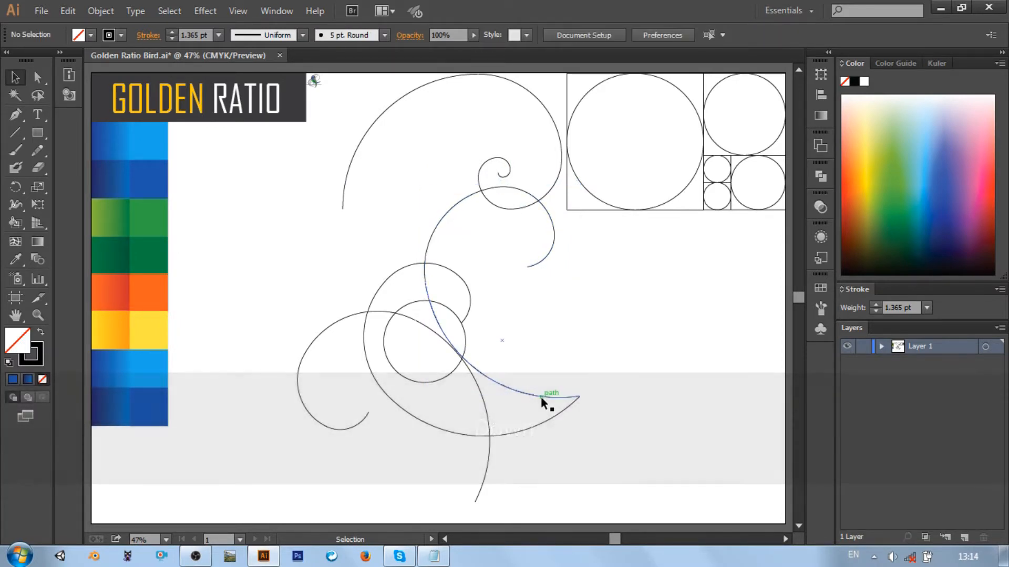
Rotate the upper spiral copy back counterclockwise and realign its long end with the first spiral's tip to form a narrow crescent
{"action": "left_click", "coordinate": [541, 396]}
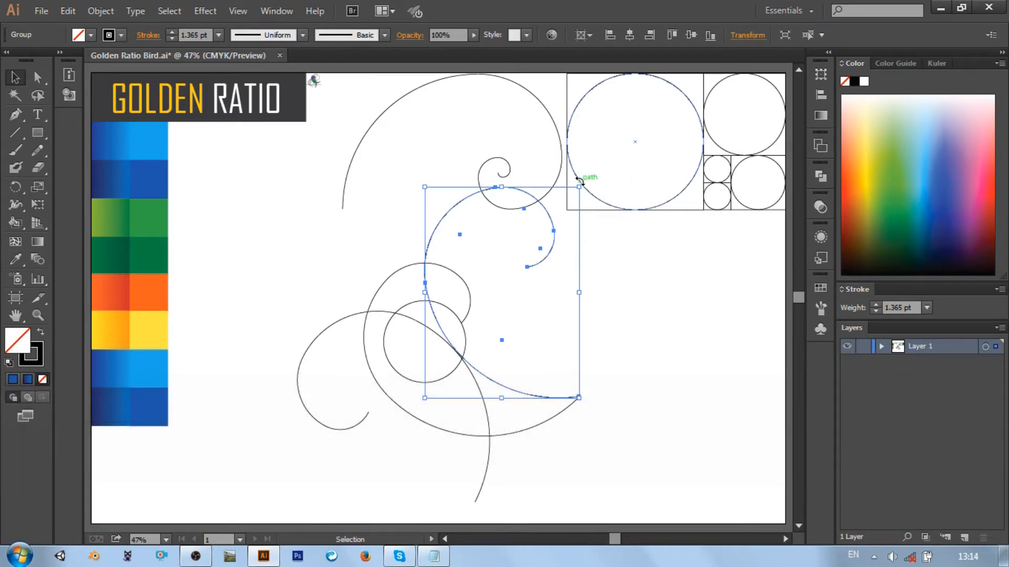
{"action": "left_click_drag", "start_coordinate": [579, 180], "coordinate": [536, 192]}
{"action": "left_click_drag", "start_coordinate": [565, 376], "coordinate": [533, 412]}
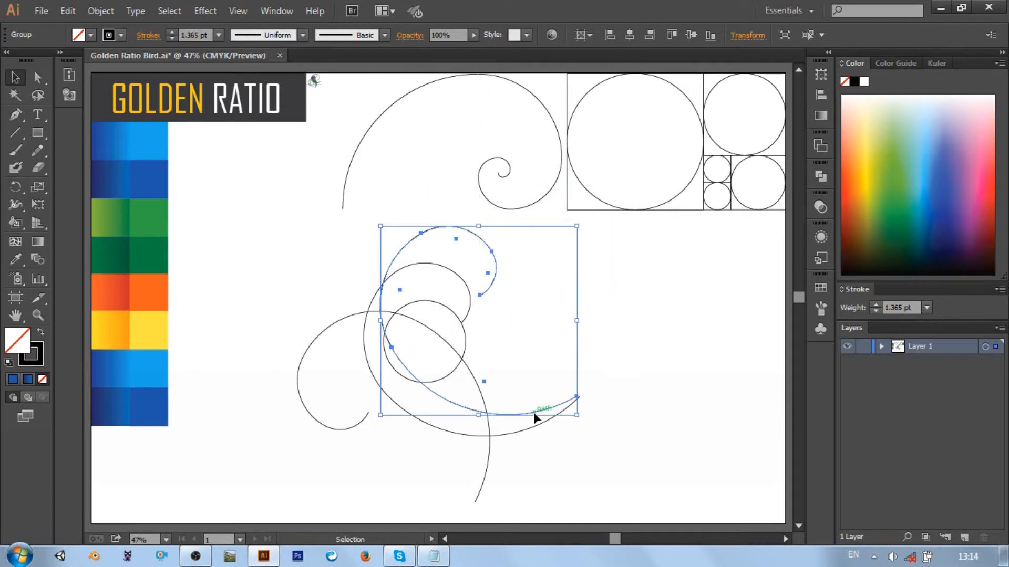
{"action": "key", "text": "Right"}
{"action": "key", "text": "Down"}
{"action": "left_click", "coordinate": [630, 357]}
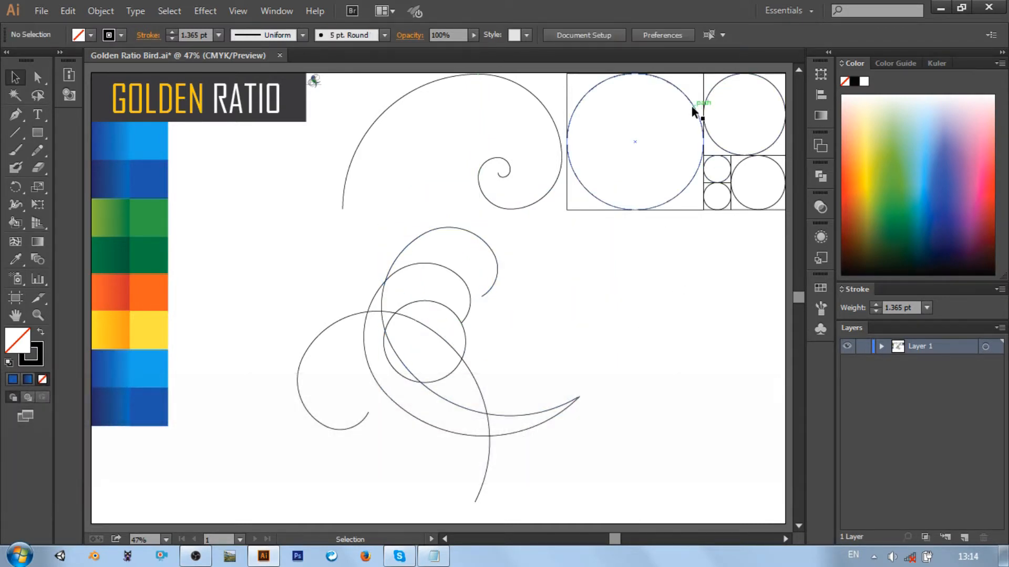
Duplicate the second-largest circle again and position it under the upper spiral's curl, just touching the mirrored spiral's arc
{"action": "left_click", "coordinate": [718, 96]}
{"action": "key", "text": "ctrl+c"}
{"action": "key", "text": "ctrl+v"}
{"action": "left_click_drag", "start_coordinate": [462, 262], "coordinate": [485, 265]}
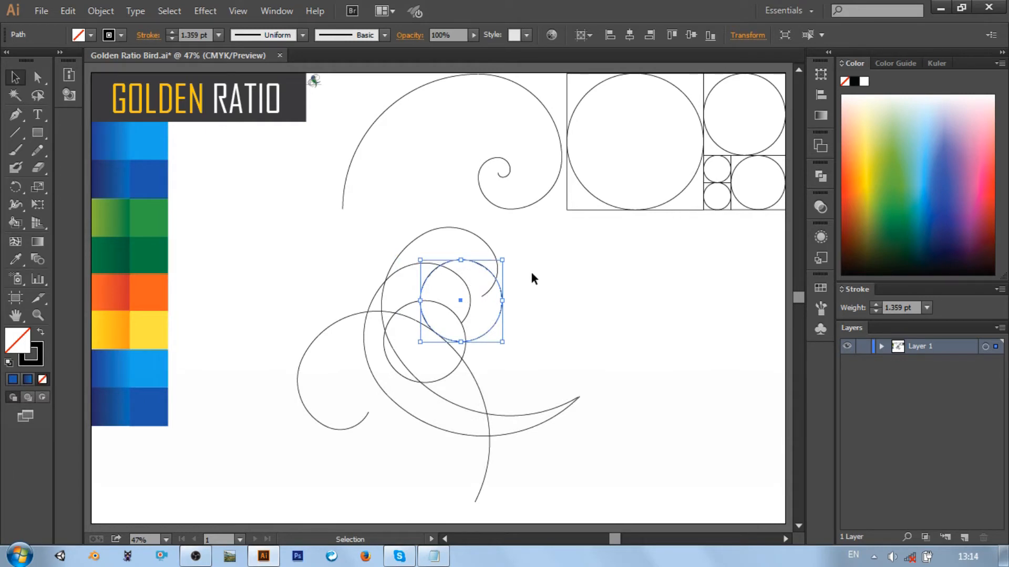
{"action": "key", "text": "ctrl+equal"}
{"action": "key", "text": "ctrl+equal"}
{"action": "key", "text": "ctrl+equal"}
{"action": "key", "text": "ctrl+equal"}
{"action": "key", "text": "ctrl+equal"}
{"action": "key", "text": "Down"}
{"action": "key", "text": "Up"}
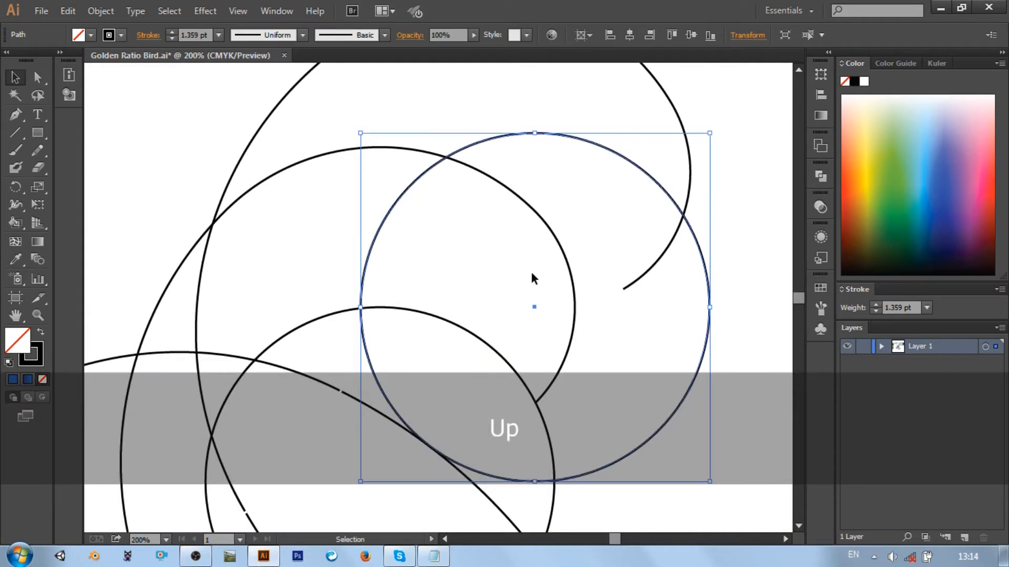
{"action": "key", "text": "ctrl+0"}
{"action": "left_click", "coordinate": [647, 325]}
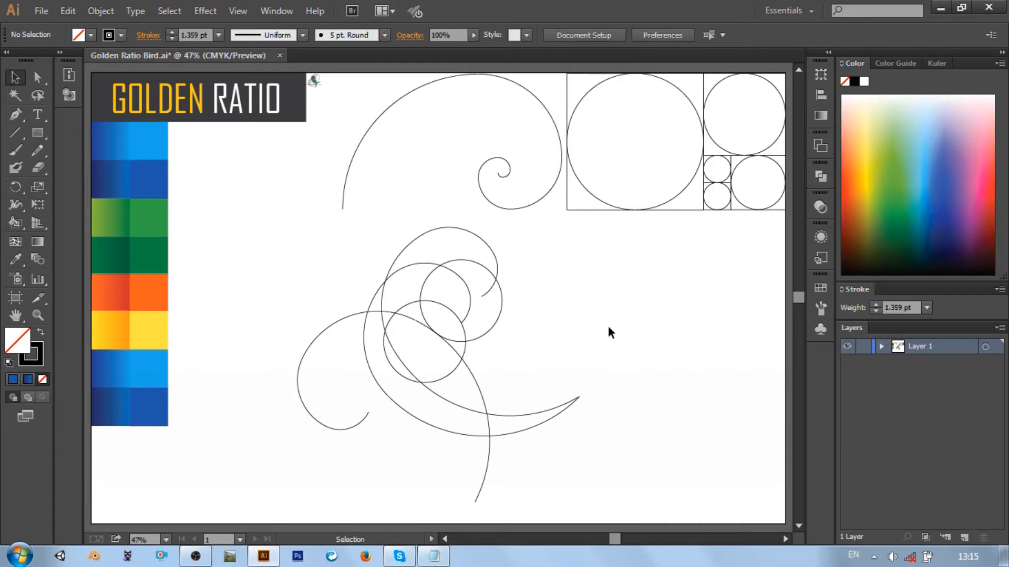
Duplicate the mirrored spiral, rotate the copy slightly, and place it over the existing mirrored spiral
{"action": "left_click", "coordinate": [479, 383]}
{"action": "key", "text": "ctrl+c"}
{"action": "key", "text": "ctrl+v"}
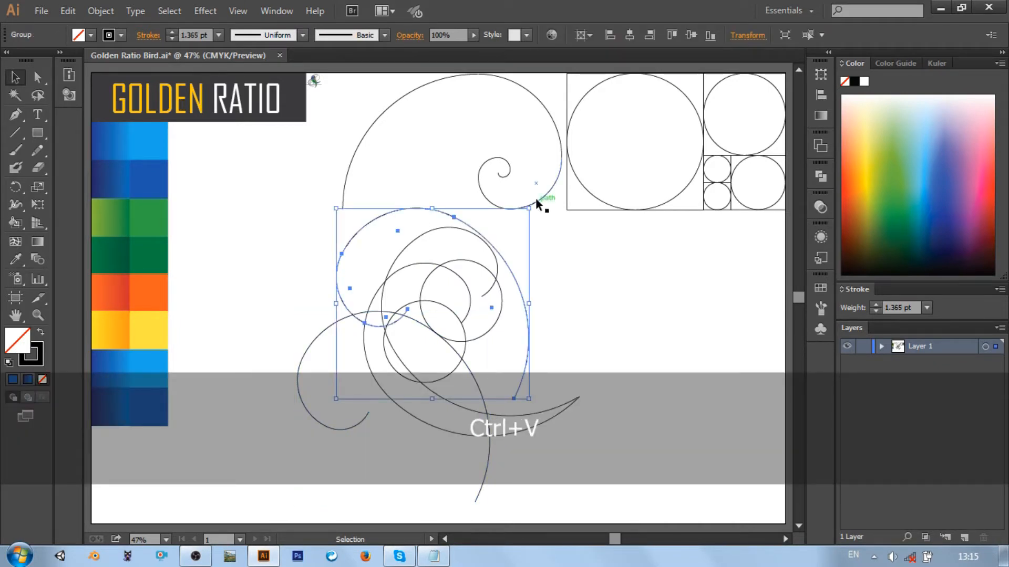
{"action": "mouse_move", "coordinate": [539, 204]}
{"action": "left_mouse_down"}
{"action": "mouse_move", "coordinate": [547, 218]}
{"action": "mouse_move", "coordinate": [527, 181]}
{"action": "mouse_move", "coordinate": [535, 200]}
{"action": "left_mouse_up"}
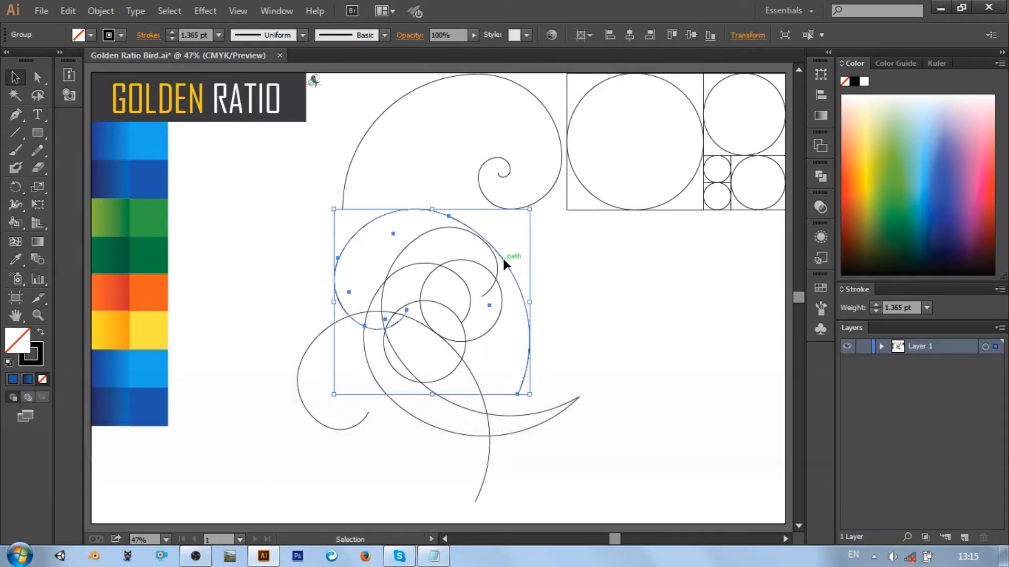
{"action": "left_click_drag", "start_coordinate": [503, 258], "coordinate": [460, 365]}
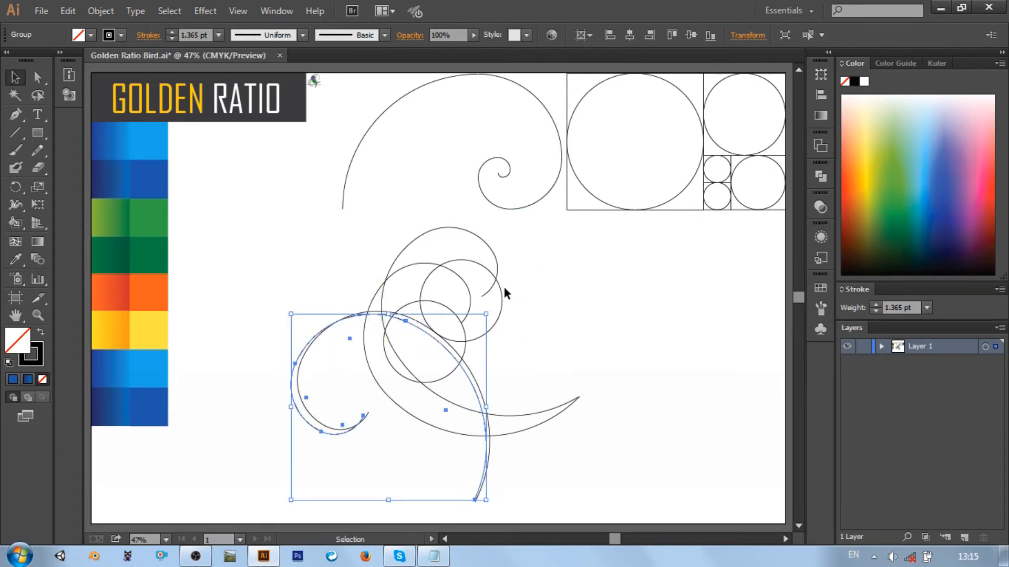
Rotate the mirrored spiral copy counterclockwise and move it down-left until its long end meets the other mirrored spiral's lower tip
{"action": "left_click_drag", "start_coordinate": [503, 291], "coordinate": [481, 295]}
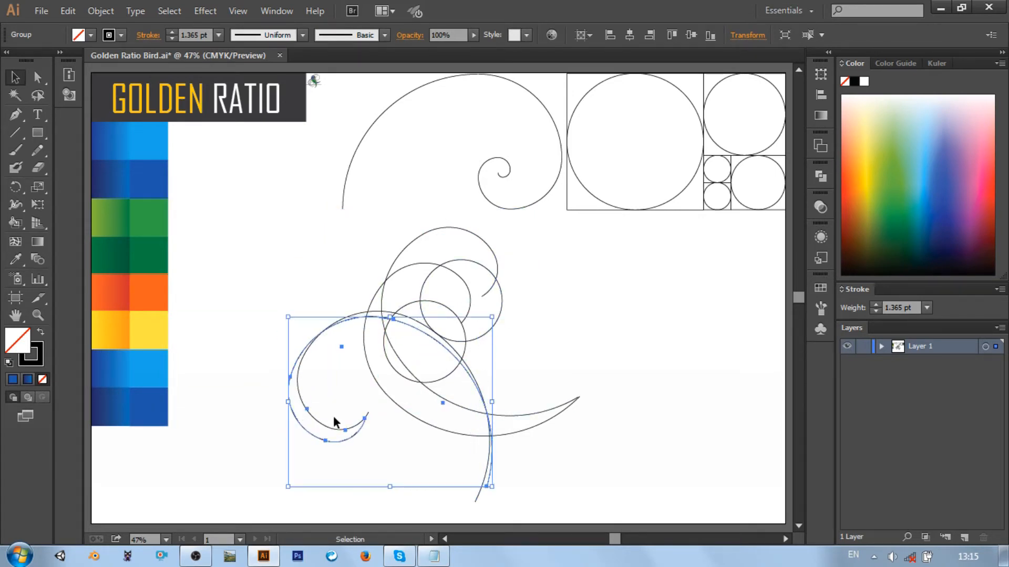
{"action": "left_click_drag", "start_coordinate": [337, 440], "coordinate": [327, 455]}
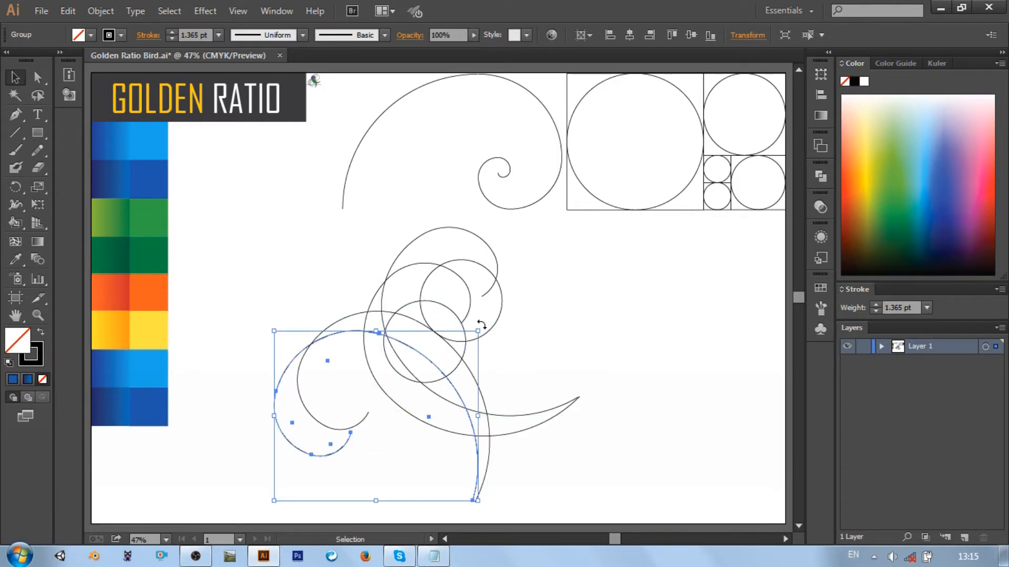
{"action": "left_click_drag", "start_coordinate": [449, 389], "coordinate": [444, 399]}
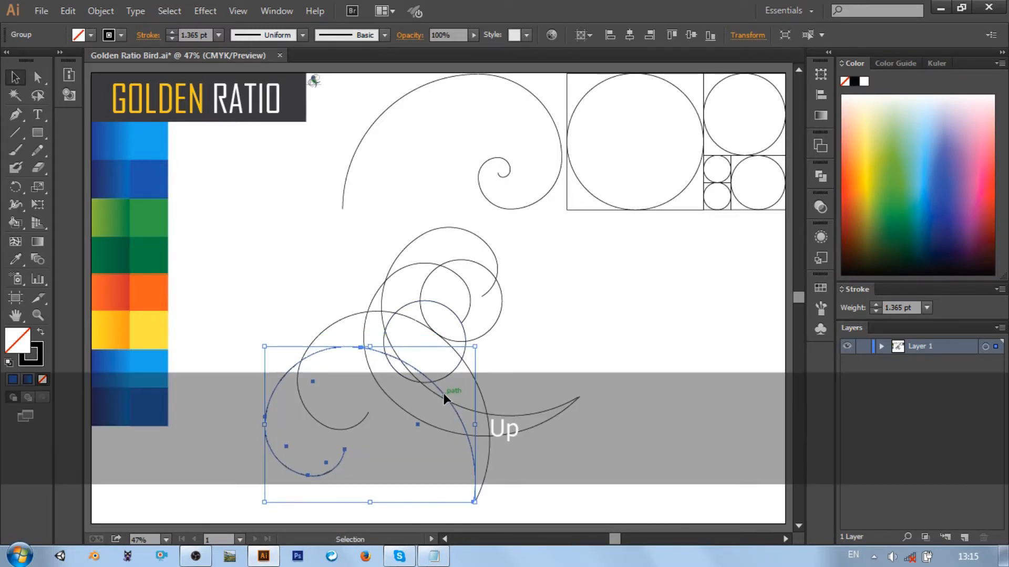
Nudge the rotated spiral copy so its long end coincides exactly with the other mirrored spiral's tip, and deselect it
{"action": "key", "text": "Right"}
{"action": "key", "text": "ctrl+equal"}
{"action": "key", "text": "ctrl+equal"}
{"action": "key", "text": "ctrl+equal"}
{"action": "key", "text": "ctrl+equal"}
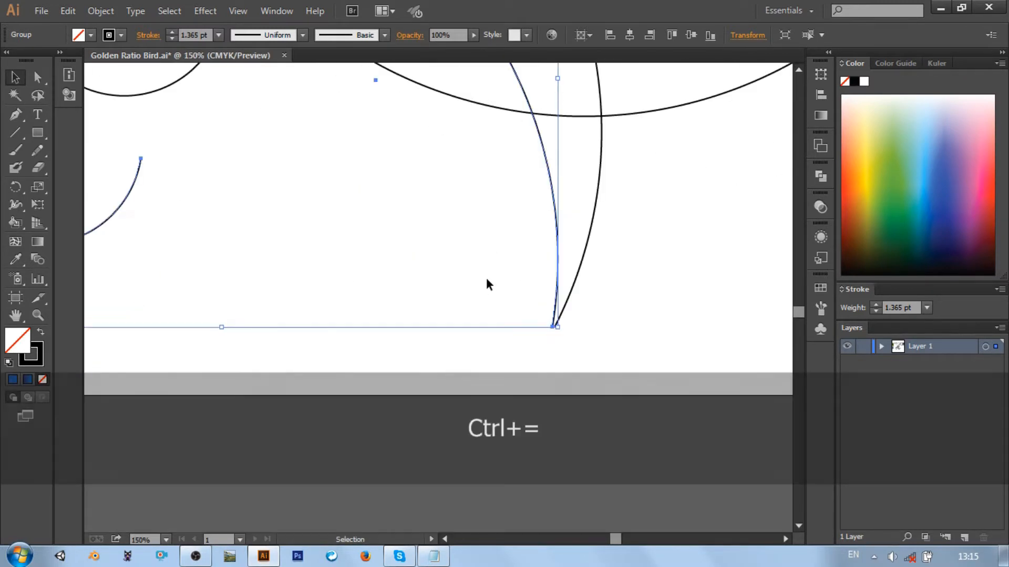
{"action": "key", "text": "Right"}
{"action": "key", "text": "Up"}
{"action": "key", "text": "Left"}
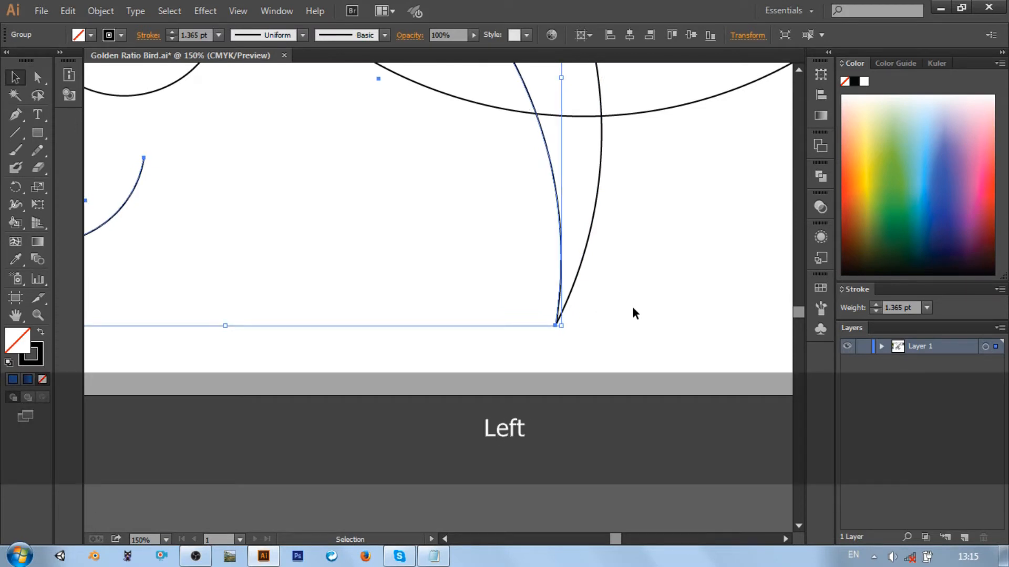
{"action": "left_click", "coordinate": [632, 313]}
{"action": "key", "text": "ctrl+0"}
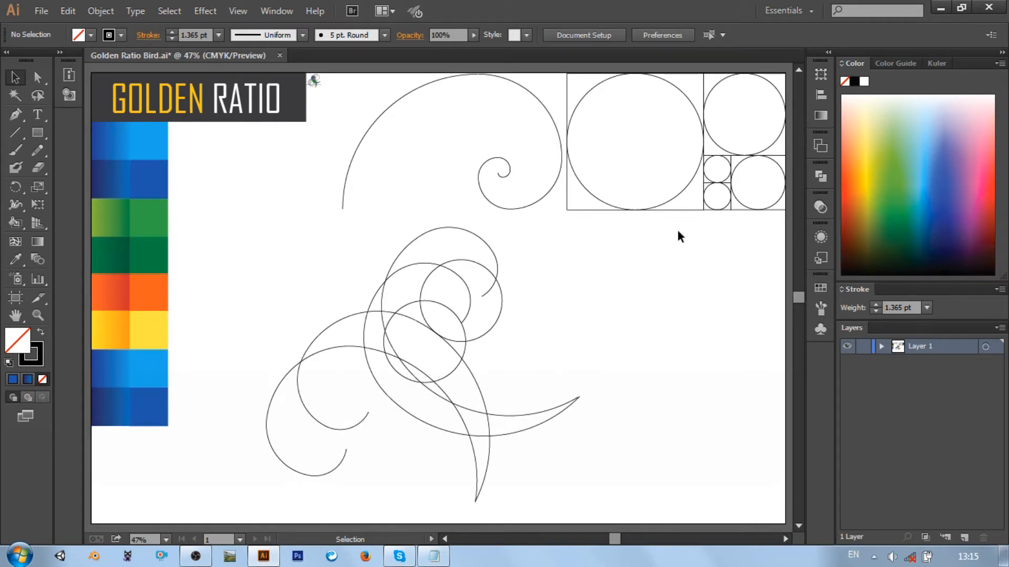
Duplicate the largest circle twice and nest one copy inside the lower mirrored spiral's arc and the other inside the upper one's
{"action": "left_click", "coordinate": [691, 99]}
{"action": "key", "text": "ctrl+c"}
{"action": "key", "text": "ctrl+v"}
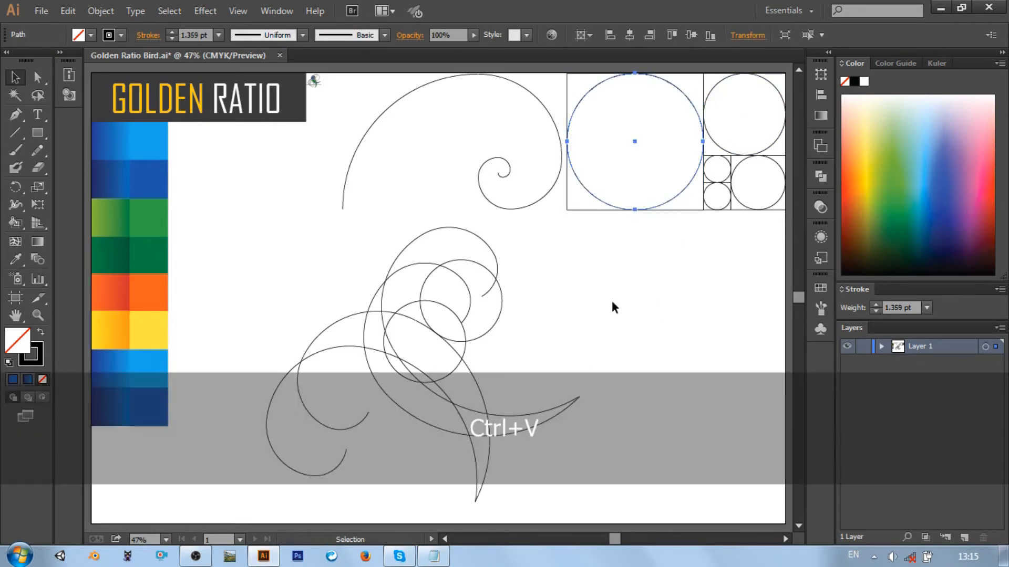
{"action": "left_click_drag", "start_coordinate": [501, 271], "coordinate": [439, 393]}
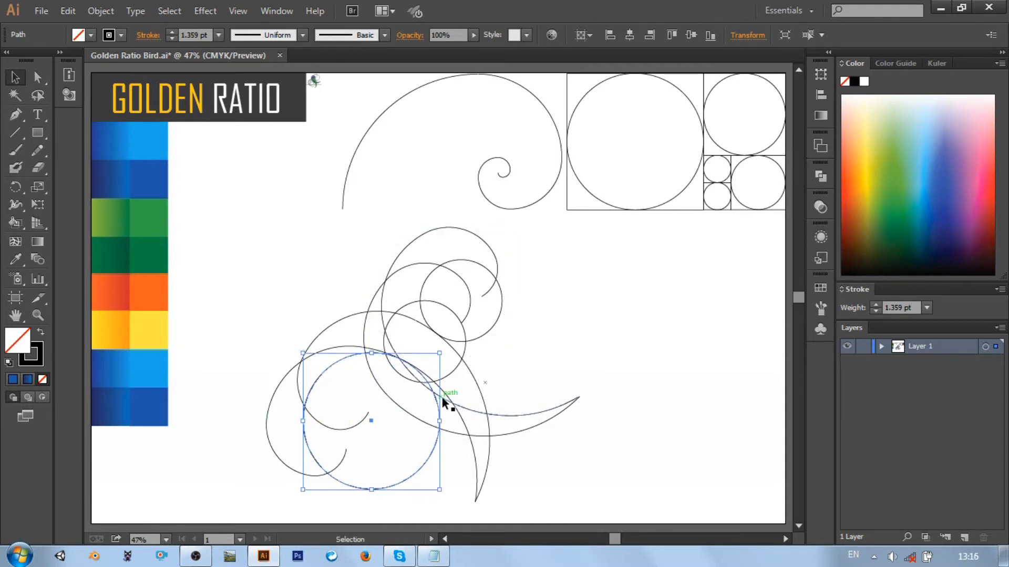
{"action": "key", "text": "ctrl+v"}
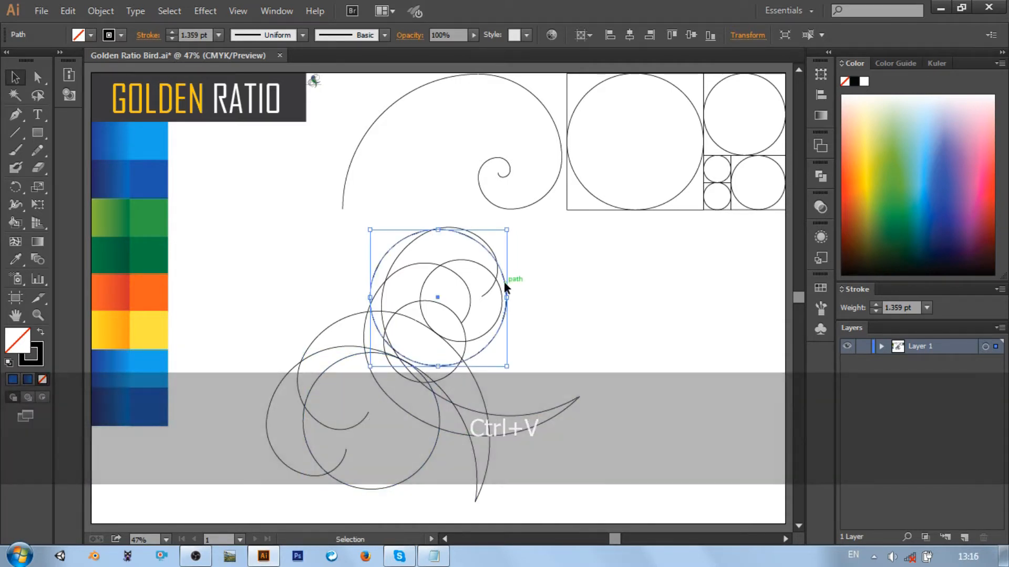
{"action": "left_click_drag", "start_coordinate": [504, 287], "coordinate": [457, 383]}
{"action": "left_click", "coordinate": [590, 321]}
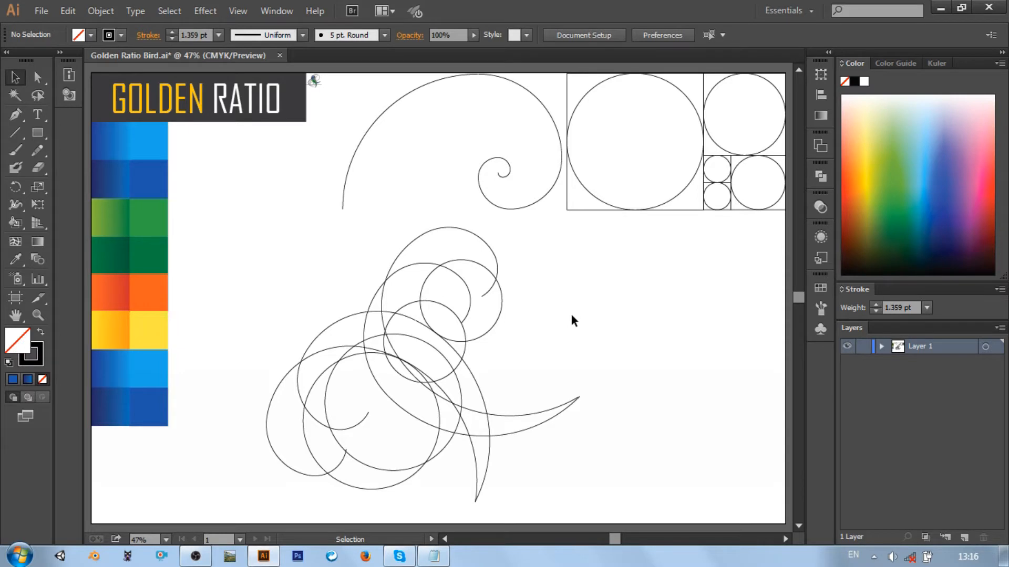
Duplicate the second-largest circle and place the copy inside the curl of the left head spiral
{"action": "left_click", "coordinate": [717, 84]}
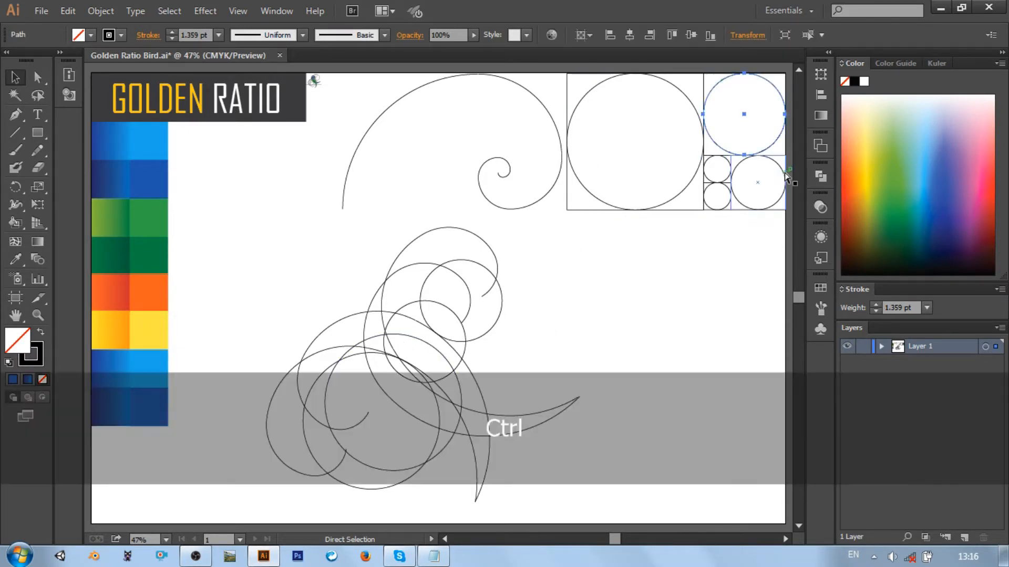
{"action": "key", "text": "ctrl+c"}
{"action": "key", "text": "ctrl+v"}
{"action": "mouse_move", "coordinate": [473, 277]}
{"action": "left_mouse_down"}
{"action": "mouse_move", "coordinate": [453, 275]}
{"action": "mouse_move", "coordinate": [457, 286]}
{"action": "left_mouse_up"}
Nudge the new head circle slightly down and left so its right edge passes through the inner spiral's end point
{"action": "key", "text": "ctrl+="}
{"action": "key", "text": "ctrl+="}
{"action": "key", "text": "ctrl+="}
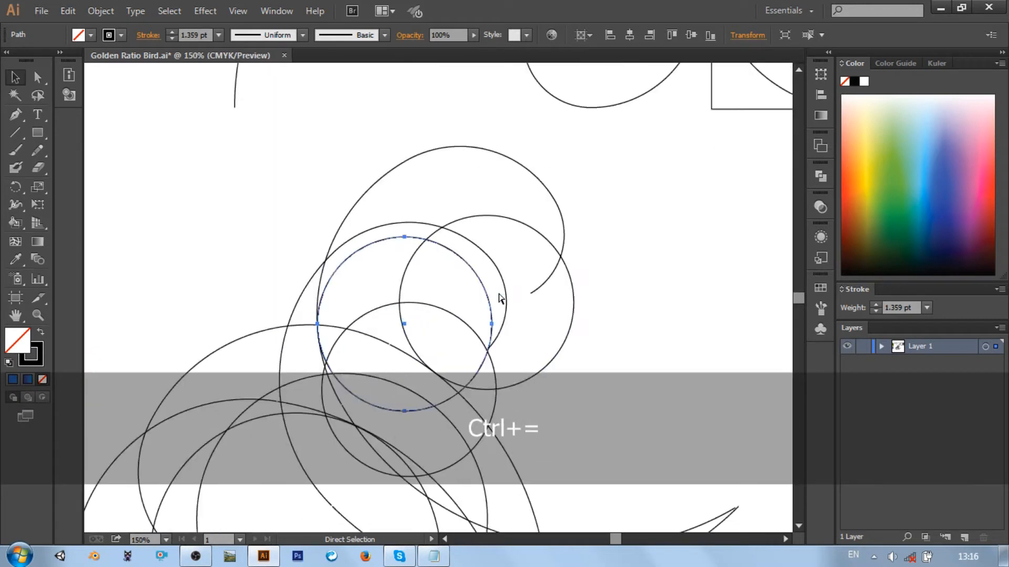
{"action": "key", "text": "Left"}
{"action": "key", "text": "Right"}
{"action": "key", "text": "Down"}
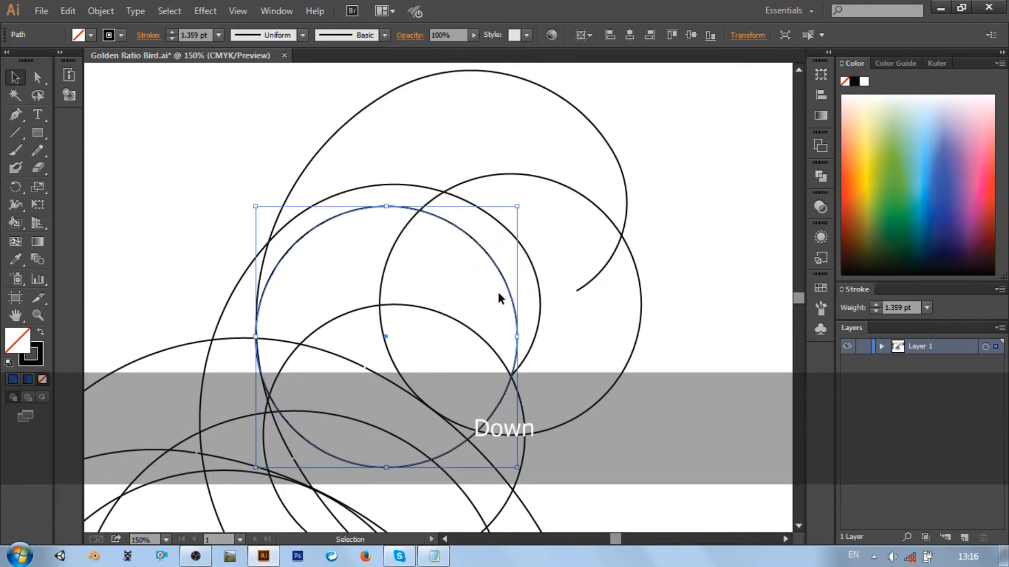
{"action": "key", "text": "Left"}
{"action": "key", "text": "Left"}
{"action": "key", "text": "Left"}
{"action": "key", "text": "Left"}
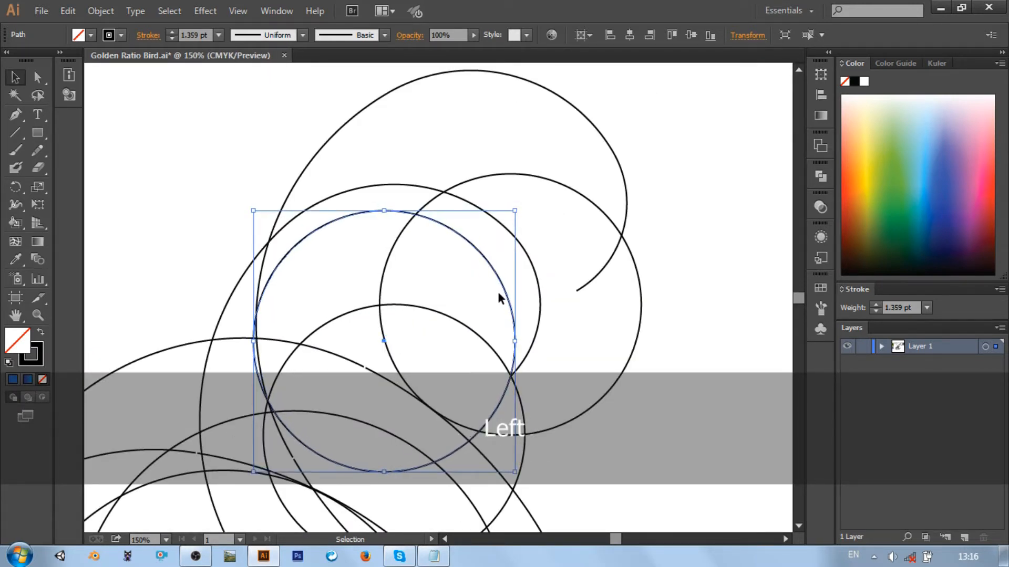
Paste another copy of the second-largest circle in the head and offset it left of the previous copy
{"action": "key", "text": "ctrl+v"}
{"action": "left_click_drag", "start_coordinate": [540, 216], "coordinate": [480, 287]}
{"action": "key", "text": "Right"}
{"action": "key", "text": "Right"}
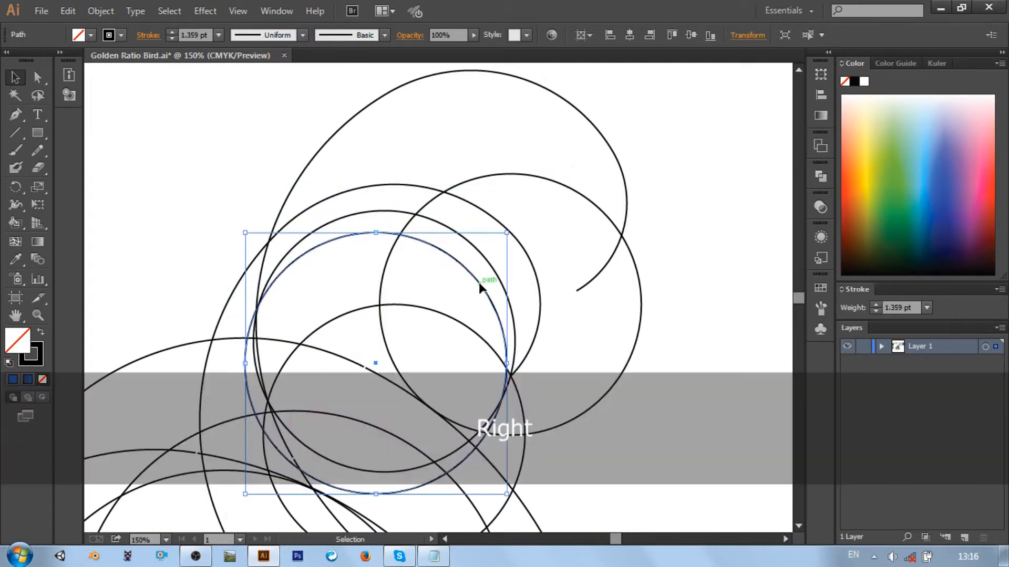
{"action": "key", "text": "Down"}
{"action": "key", "text": "Left"}
{"action": "key", "text": "Up"}
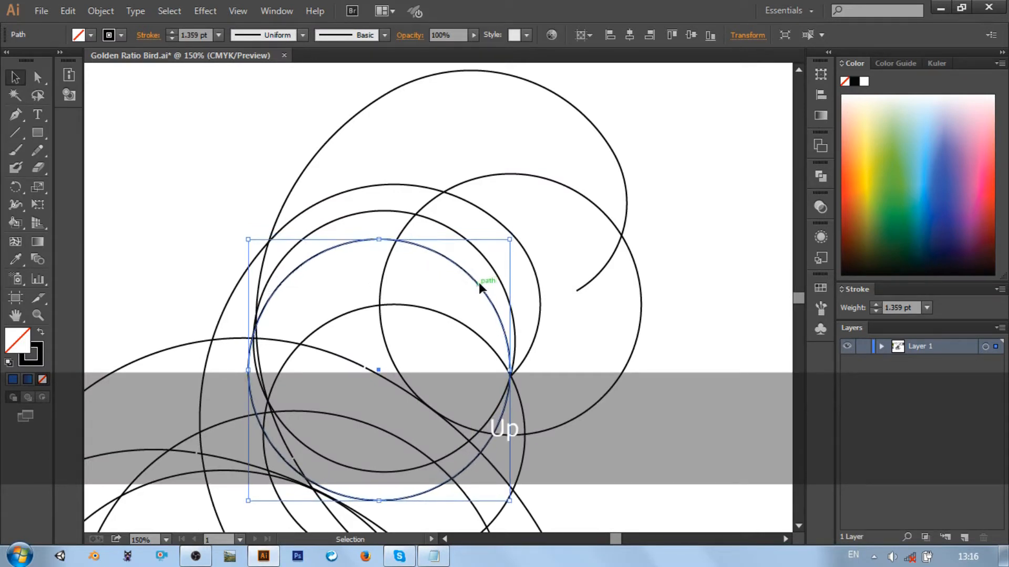
{"action": "key", "text": "Left"}
{"action": "left_click_drag", "start_coordinate": [480, 285], "coordinate": [466, 247]}
Add a third copy of the circle and space the three head circles leftward to form crescent bands inside the spiral's curl
{"action": "key", "text": "ctrl+v"}
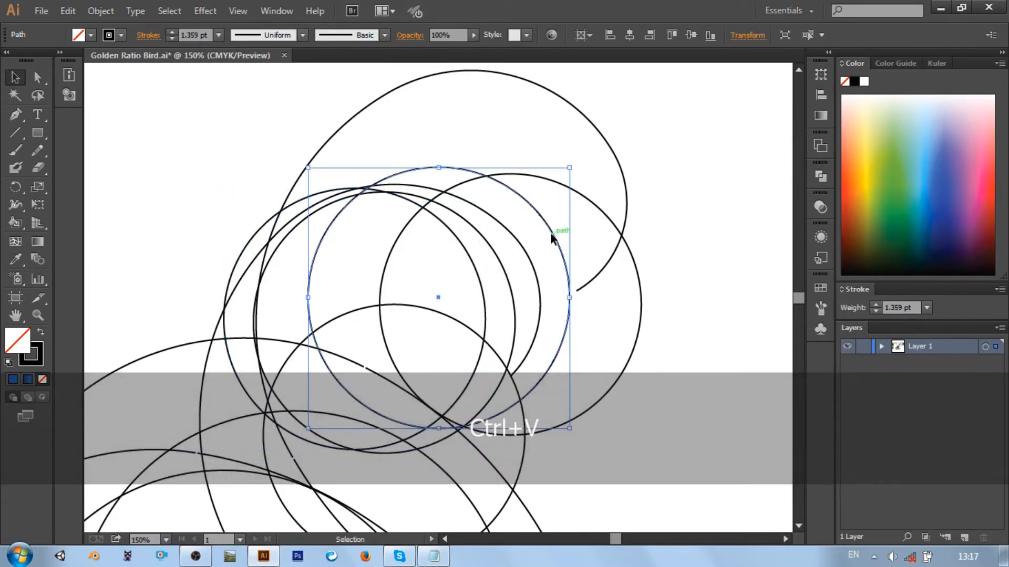
{"action": "left_click_drag", "start_coordinate": [551, 238], "coordinate": [489, 243]}
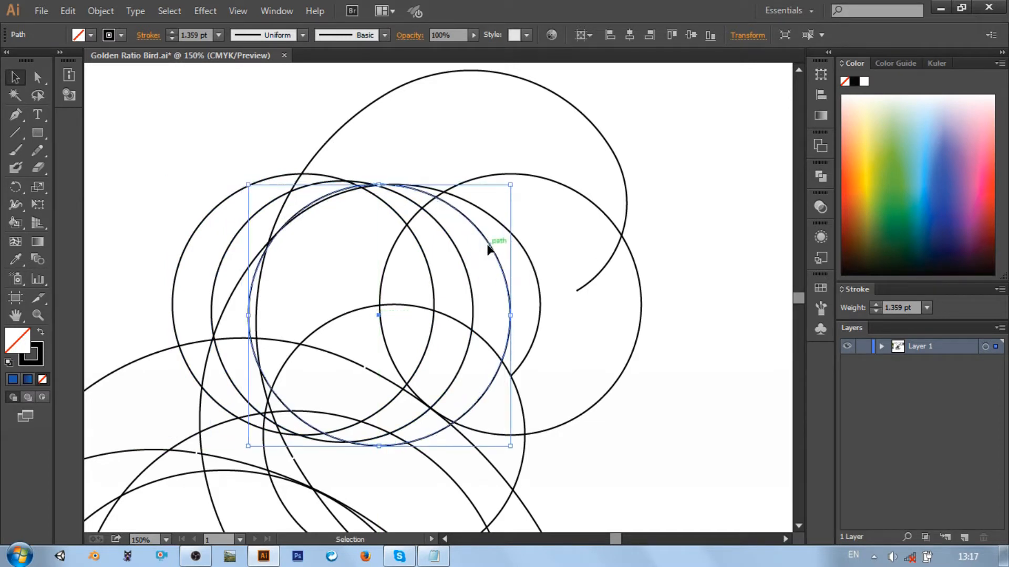
{"action": "left_click", "coordinate": [432, 266]}
{"action": "left_click", "coordinate": [659, 302]}
{"action": "key", "text": "ctrl+0"}
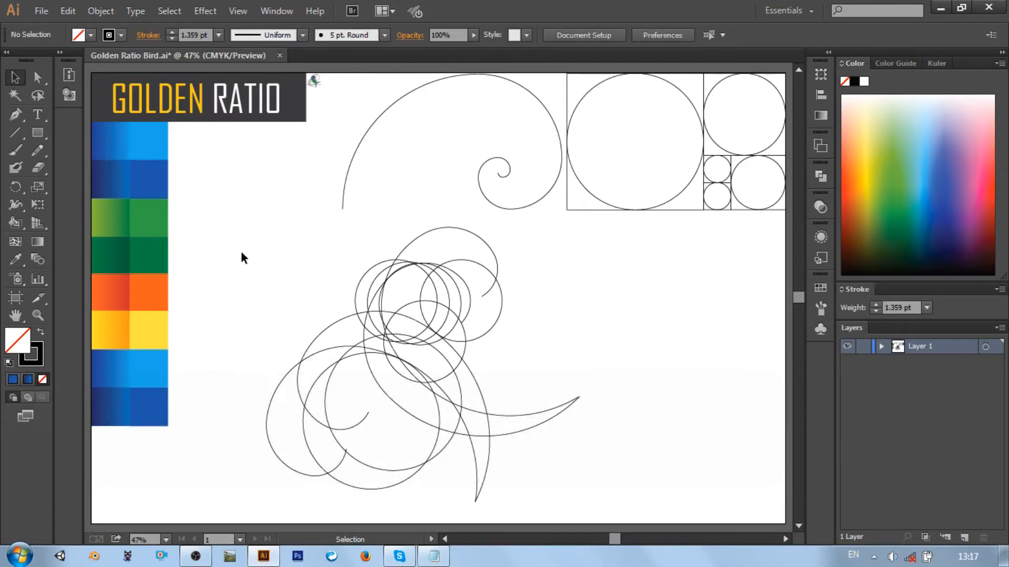
Select the whole bird construction, shift it slightly right and group its spirals and circles
{"action": "left_click_drag", "start_coordinate": [241, 224], "coordinate": [595, 511]}
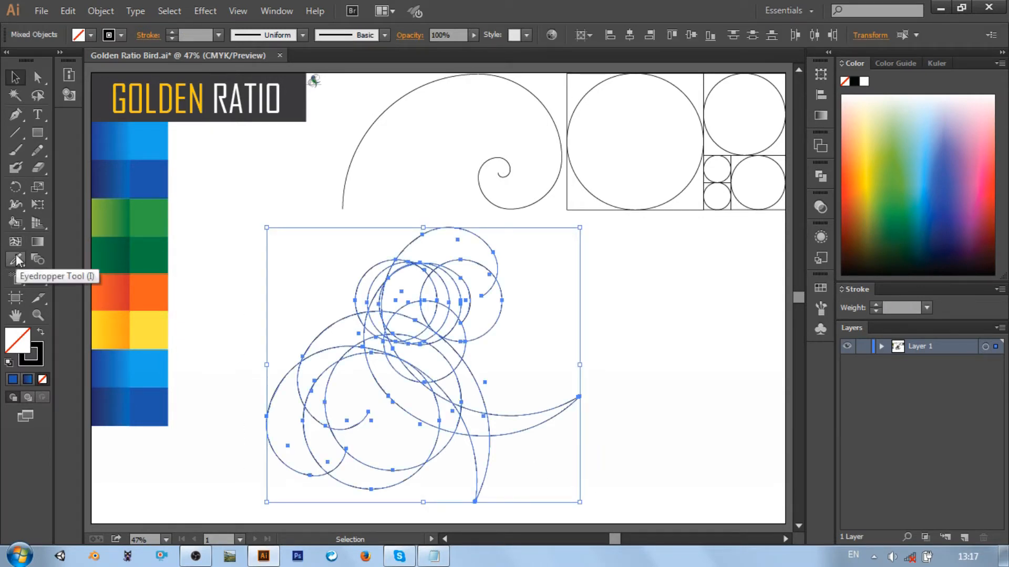
{"action": "left_click_drag", "start_coordinate": [396, 327], "coordinate": [425, 328]}
{"action": "right_click", "coordinate": [425, 327]}
{"action": "left_click", "coordinate": [480, 394]}
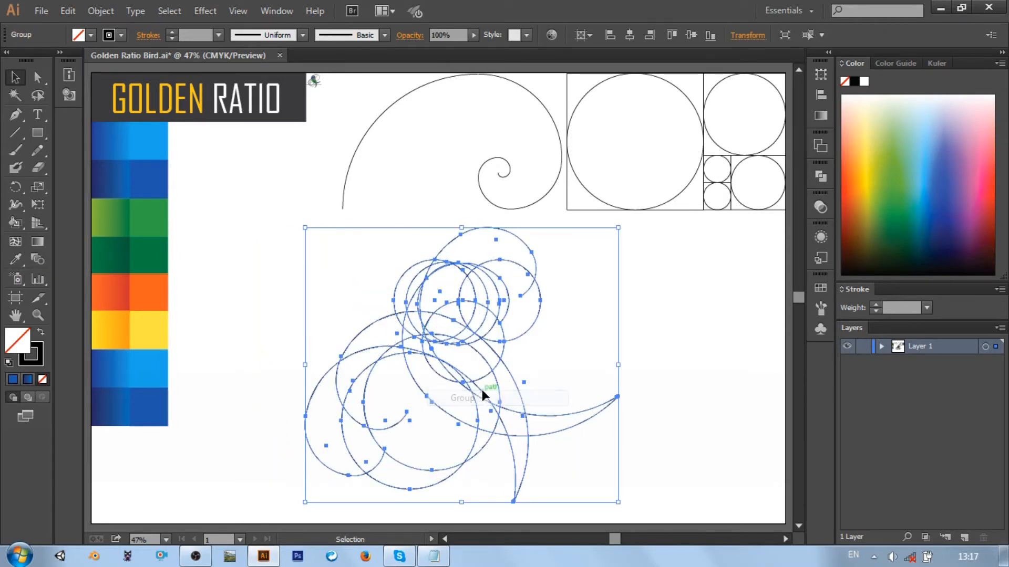
Duplicate the grouped bird outline, shrink the copy to a tiny size and park it beneath the GOLDEN RATIO title
{"action": "key", "text": "ctrl+c"}
{"action": "key", "text": "ctrl+v"}
{"action": "left_click_drag", "start_coordinate": [596, 439], "coordinate": [213, 138]}
{"action": "left_click", "coordinate": [293, 197]}
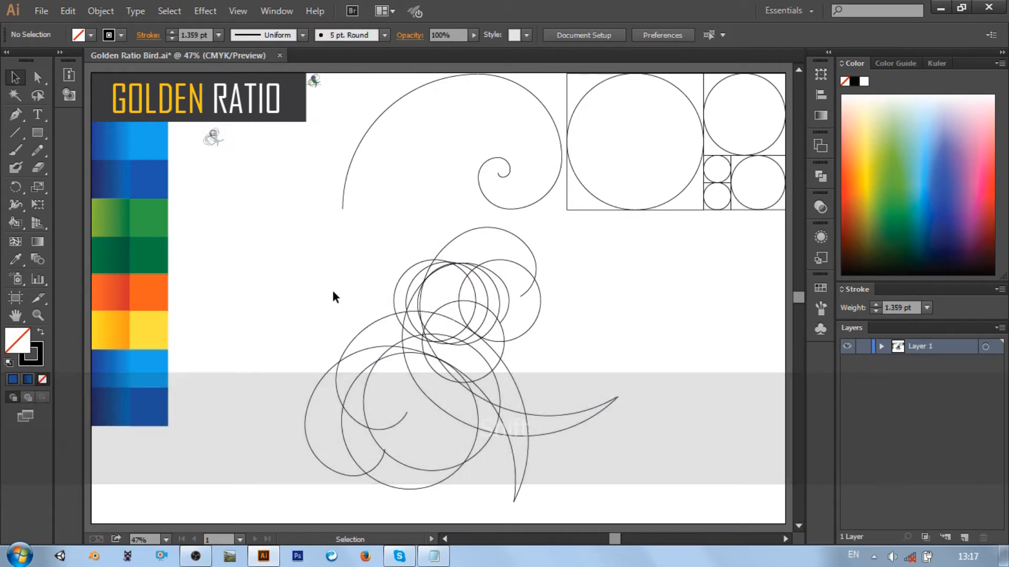
Sample the flat orange swatch, convert the large bird outline into a Live Paint group and fill the head's outermost crescent orange
{"action": "left_click_drag", "start_coordinate": [264, 243], "coordinate": [411, 363]}
{"action": "left_click_drag", "start_coordinate": [585, 522], "coordinate": [585, 521]}
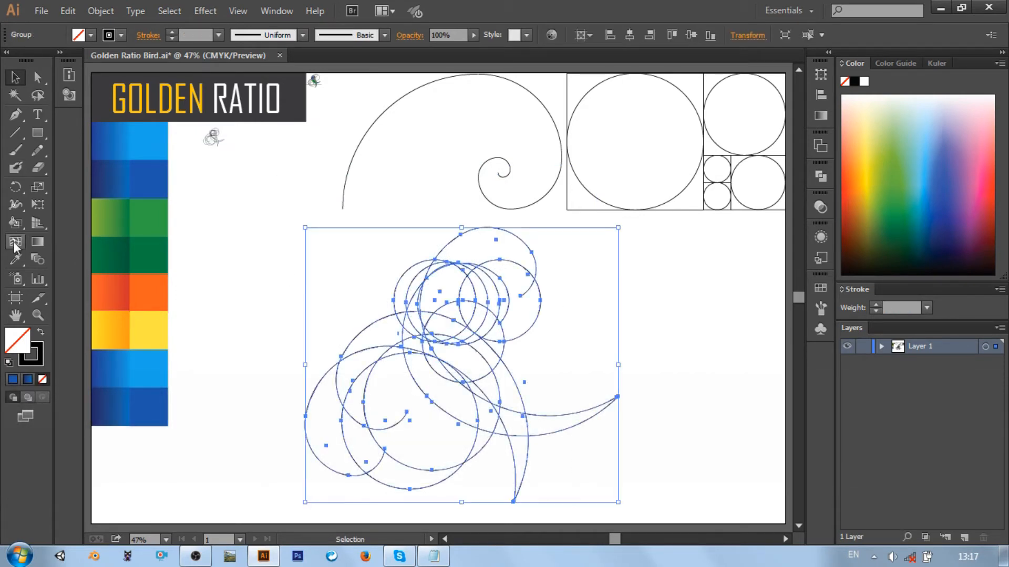
{"action": "left_click", "coordinate": [16, 259]}
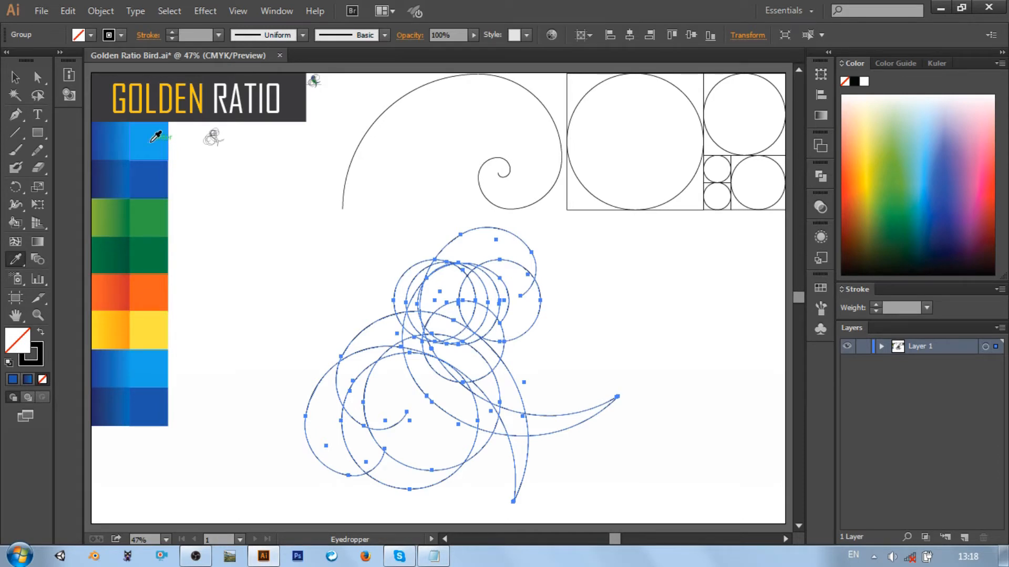
{"action": "left_click", "coordinate": [148, 292], "text": "ctrl"}
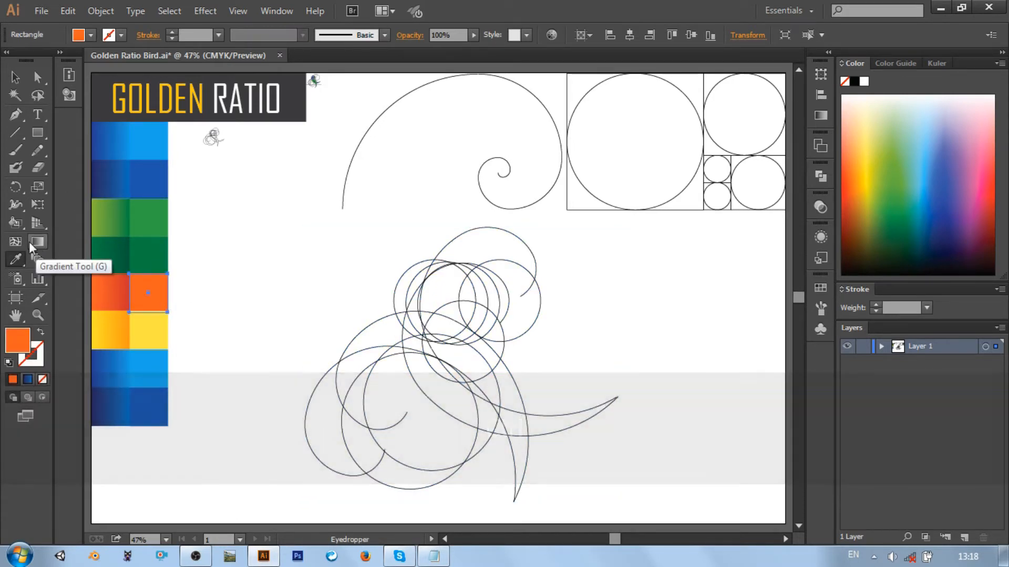
{"action": "left_click", "coordinate": [14, 222]}
{"action": "mouse_move", "coordinate": [264, 215]}
{"action": "left_mouse_down"}
{"action": "mouse_move", "coordinate": [567, 532]}
{"action": "mouse_move", "coordinate": [603, 499]}
{"action": "mouse_move", "coordinate": [636, 496]}
{"action": "left_mouse_up"}
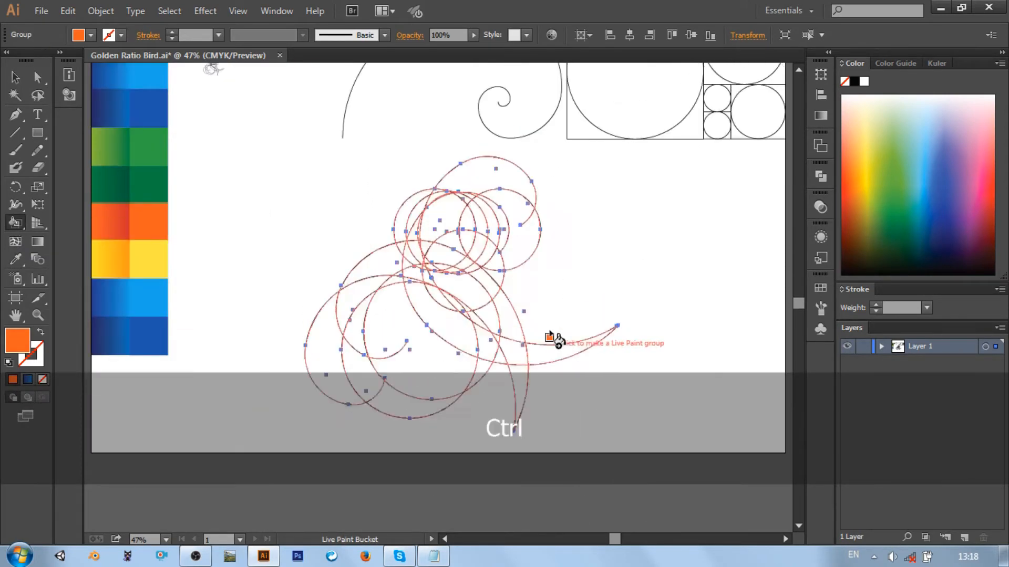
{"action": "scroll", "coordinate": [550, 333], "scroll_direction": "up", "scroll_amount": 4}
{"action": "left_click", "coordinate": [504, 296]}
{"action": "scroll", "coordinate": [517, 308], "scroll_direction": "up", "scroll_amount": 5}
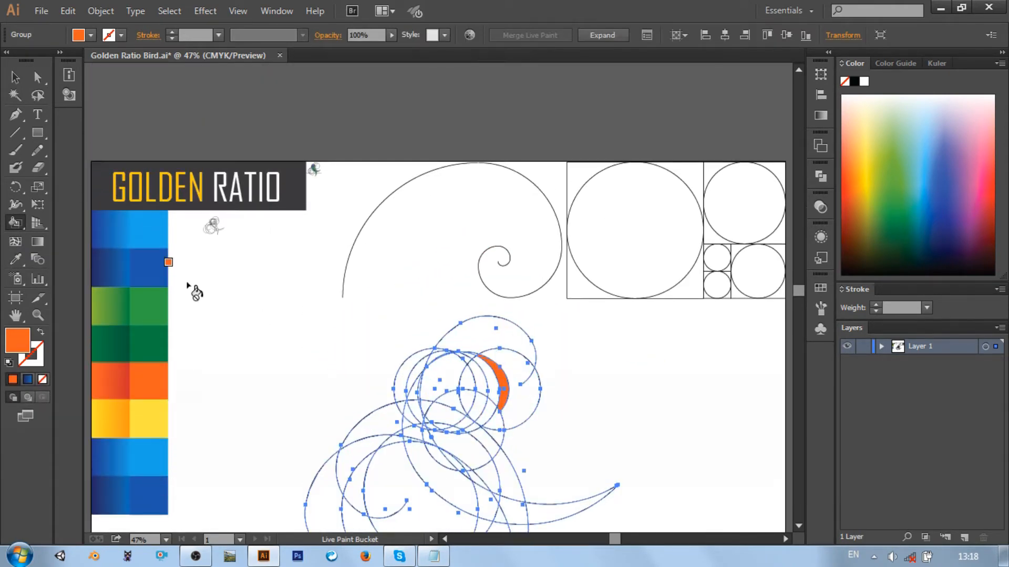
Sample the flat yellow swatch and fill the middle crescent of the head with it
{"action": "scroll", "coordinate": [195, 292], "scroll_direction": "down", "scroll_amount": 2}
{"action": "left_click", "coordinate": [18, 258]}
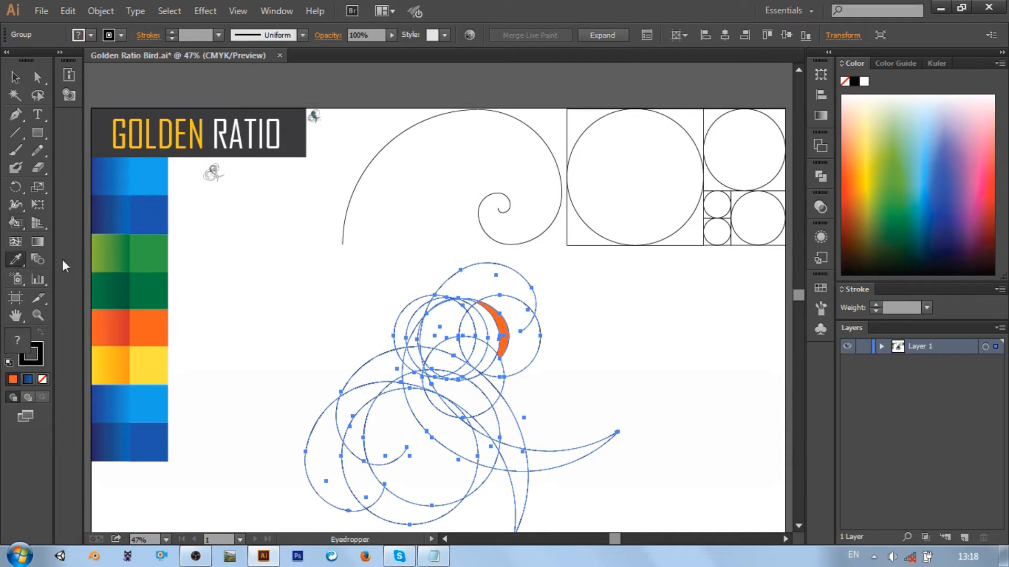
{"action": "left_click", "coordinate": [148, 364], "text": "ctrl"}
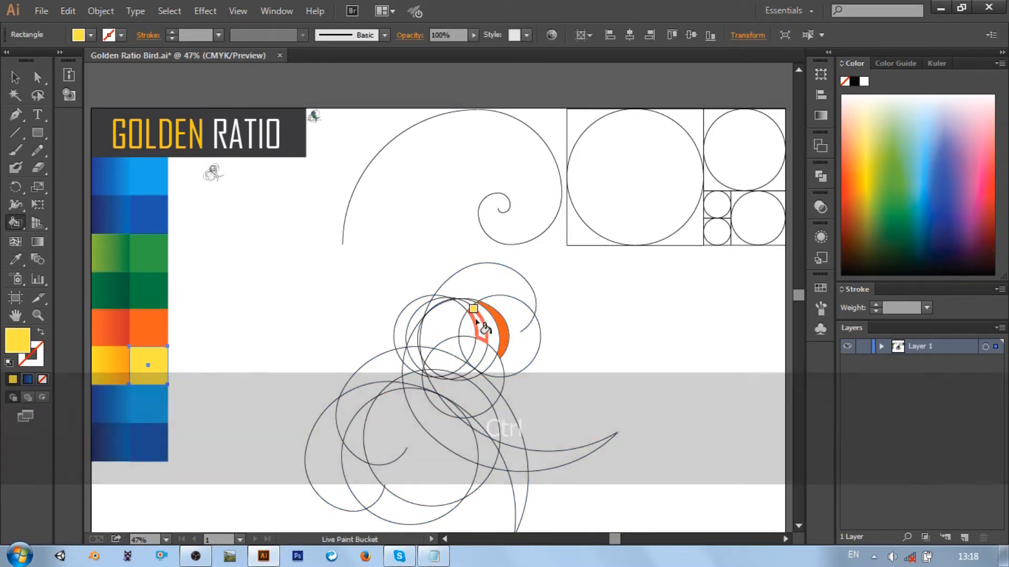
{"action": "left_click", "coordinate": [487, 327]}
Sample the flat light blue swatch and fill the innermost crescent of the head with Live Paint Bucket
{"action": "left_click", "coordinate": [17, 260]}
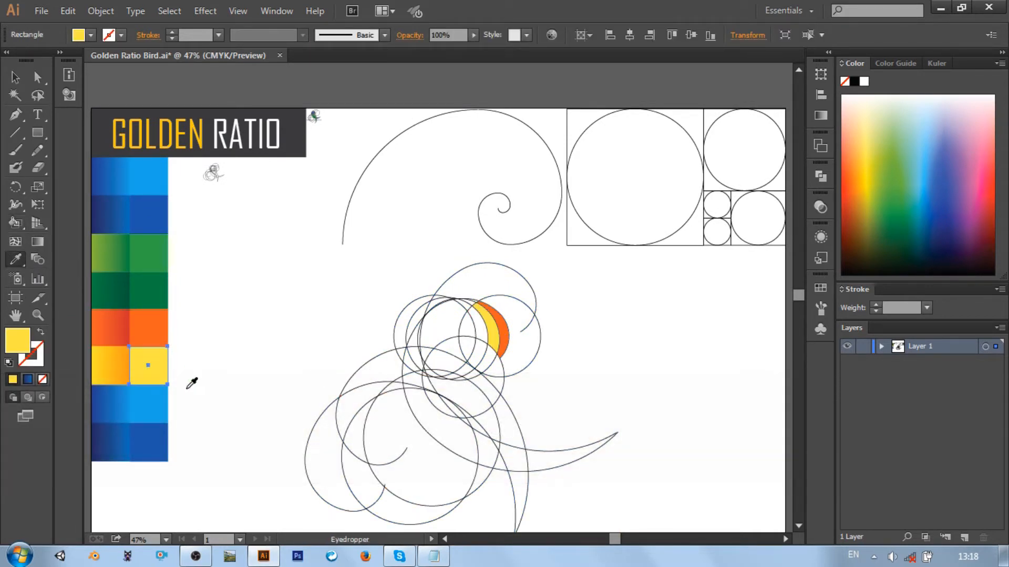
{"action": "left_click", "coordinate": [152, 401], "text": "ctrl"}
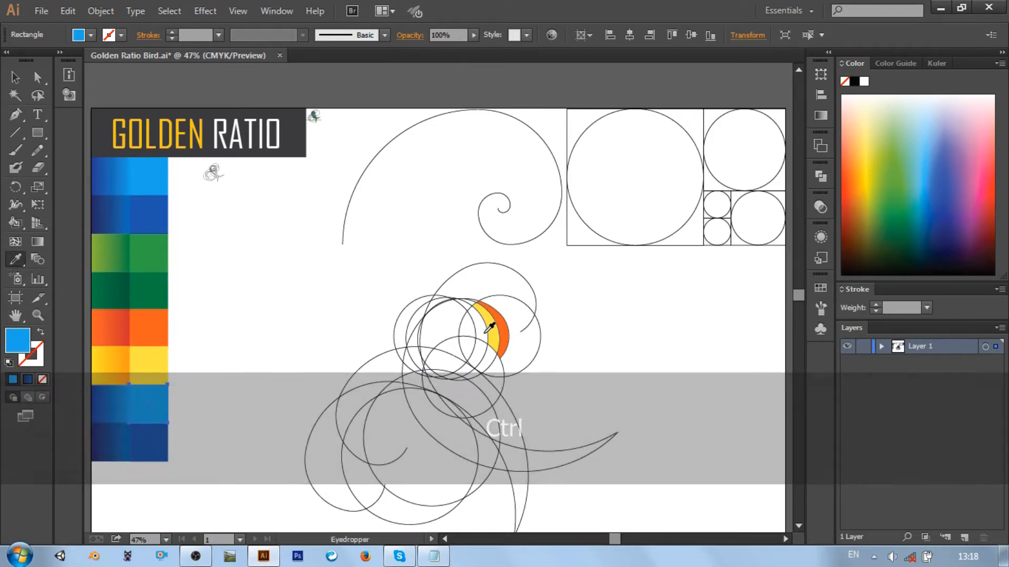
{"action": "left_click", "coordinate": [487, 331]}
{"action": "key", "text": "ctrl"}
{"action": "key", "text": "ctrl+z"}
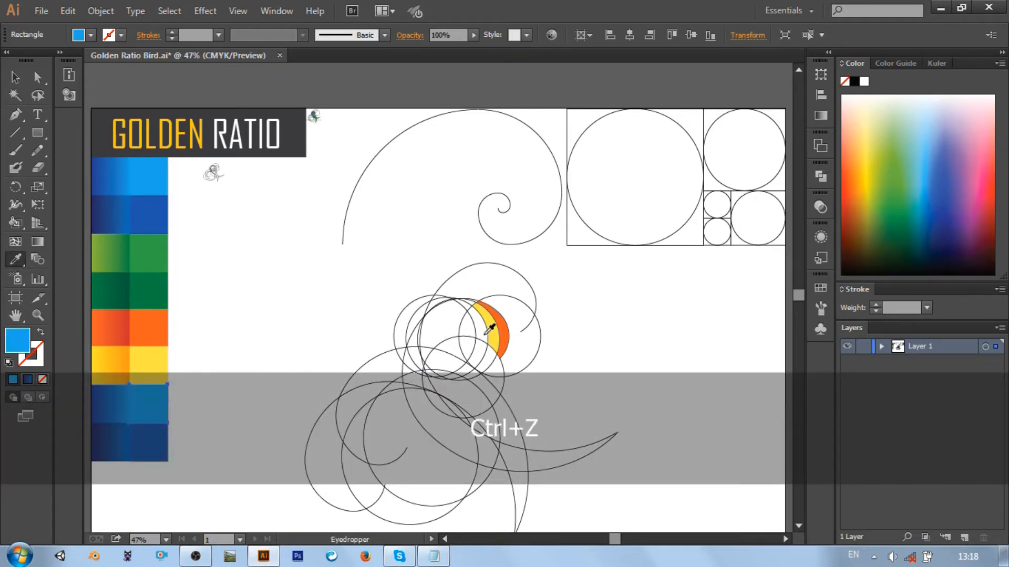
{"action": "key", "text": "k"}
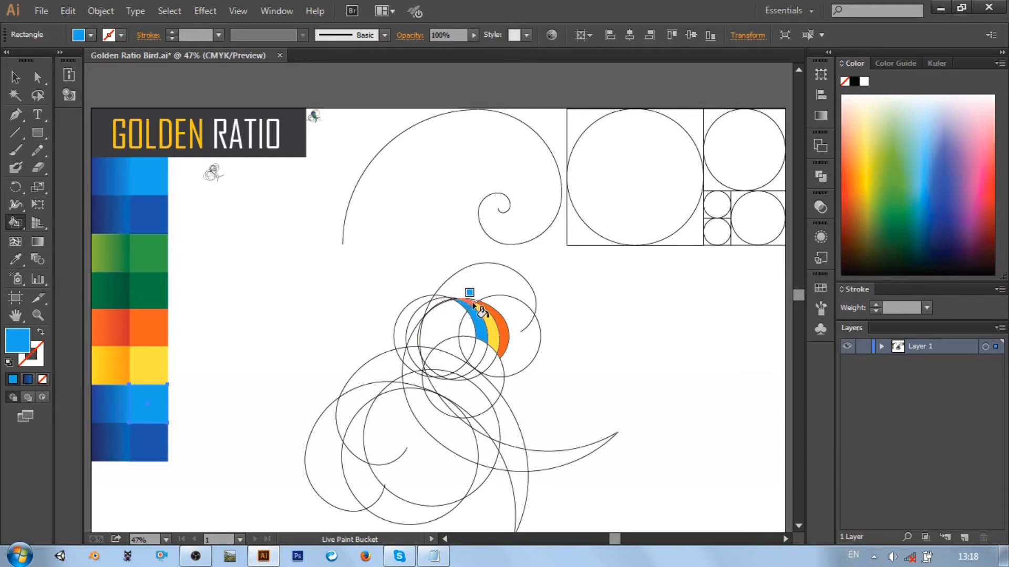
Fill the head's middle and outermost crescents, including the thin sliver at their upper ends, with the flat light blue
{"action": "key", "text": "ctrl+equal"}
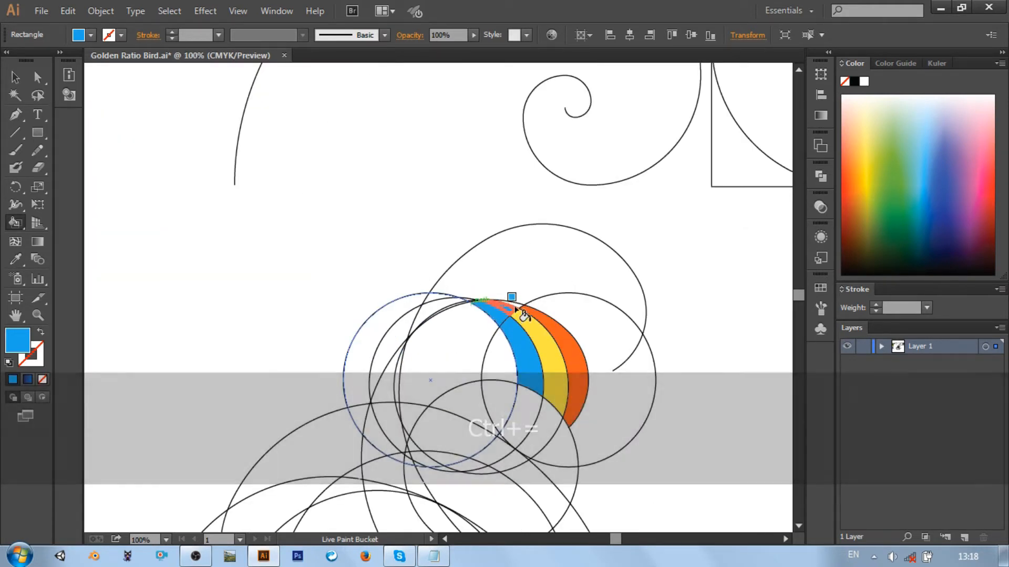
{"action": "left_click", "coordinate": [531, 334]}
{"action": "left_click", "coordinate": [575, 346]}
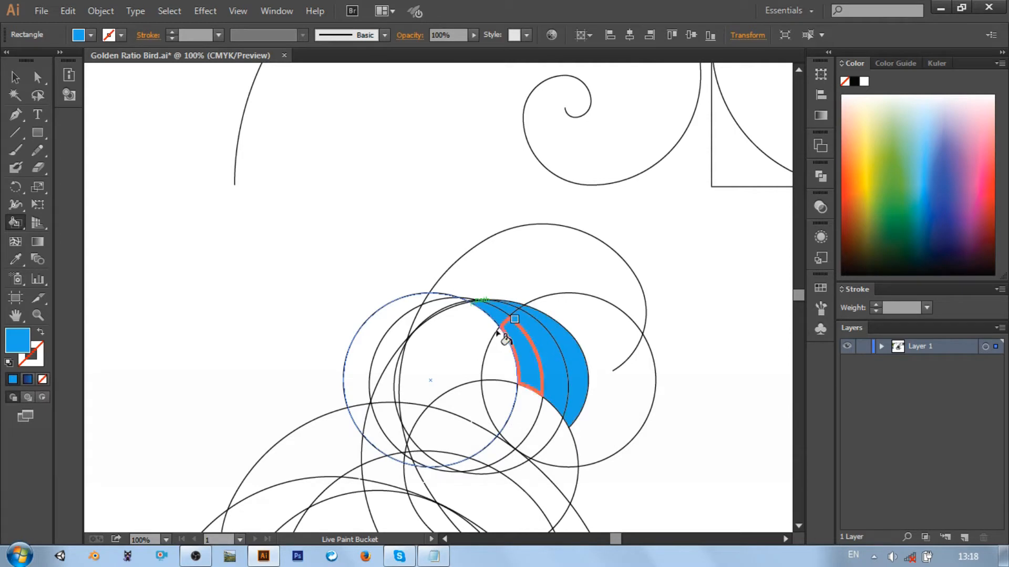
Fill the large inner regions of the bird's head and upper neck light blue with Live Paint Bucket
{"action": "left_click", "coordinate": [466, 333]}
{"action": "left_click", "coordinate": [502, 363]}
{"action": "scroll", "coordinate": [479, 346], "scroll_direction": "down", "scroll_amount": 3}
{"action": "left_click", "coordinate": [475, 324]}
{"action": "left_click", "coordinate": [468, 346]}
{"action": "left_click", "coordinate": [417, 325]}
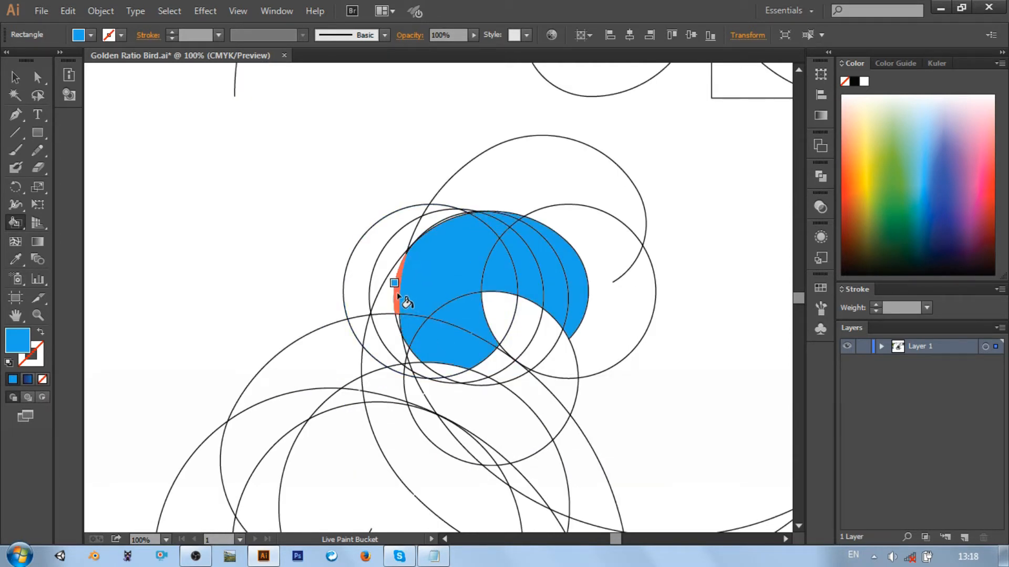
Fill the narrow regions along the back of the head and nape with the same light blue
{"action": "left_click", "coordinate": [397, 295]}
{"action": "left_click", "coordinate": [387, 298]}
{"action": "left_click", "coordinate": [387, 329]}
{"action": "left_click", "coordinate": [374, 345]}
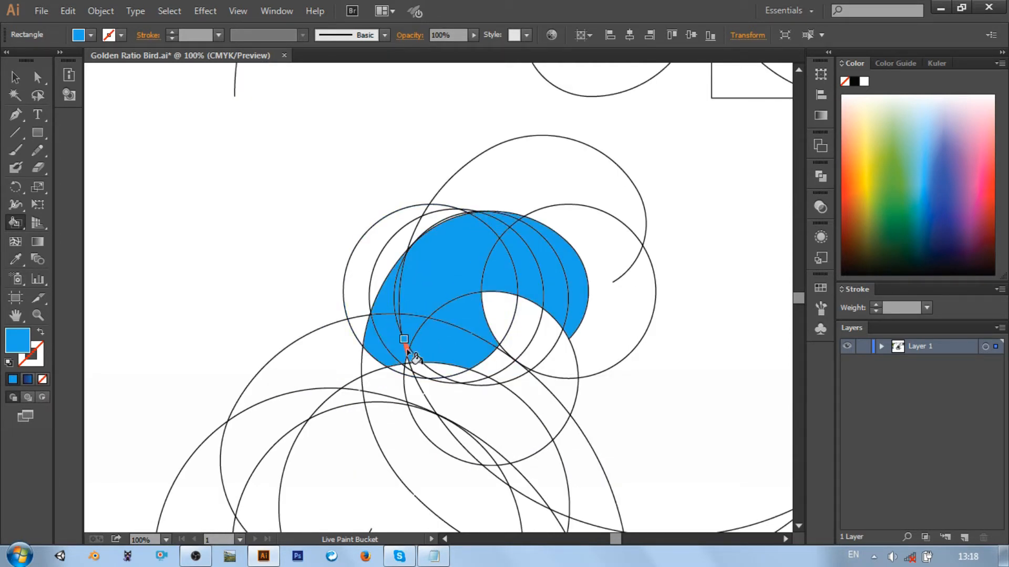
Fill the chest and front belly regions light blue, down to where the long tail feather begins
{"action": "scroll", "coordinate": [406, 348], "scroll_direction": "down", "scroll_amount": 3}
{"action": "left_click", "coordinate": [495, 302]}
{"action": "left_click", "coordinate": [495, 274]}
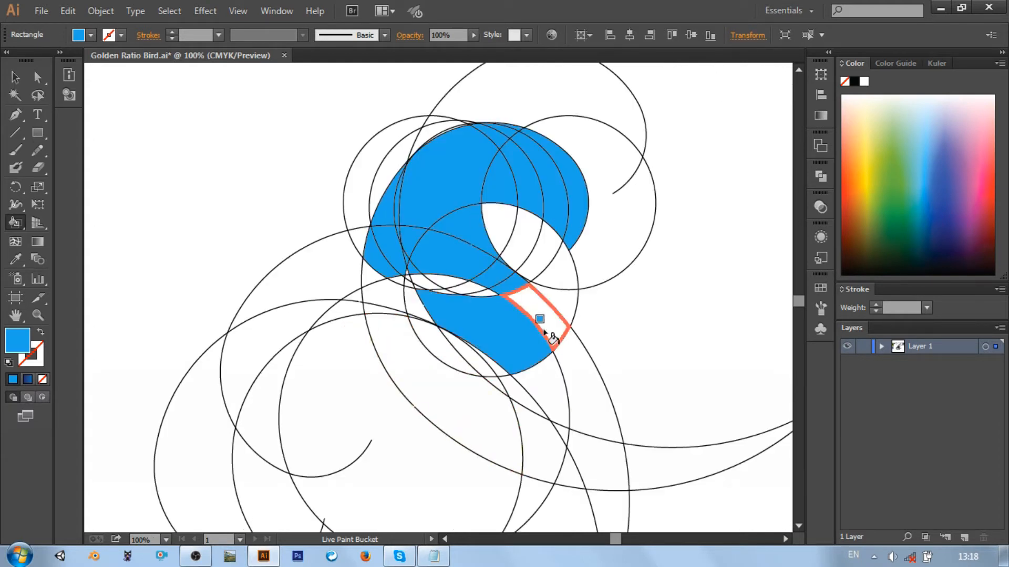
{"action": "left_click", "coordinate": [541, 331]}
{"action": "left_click", "coordinate": [552, 379]}
{"action": "left_click", "coordinate": [526, 398]}
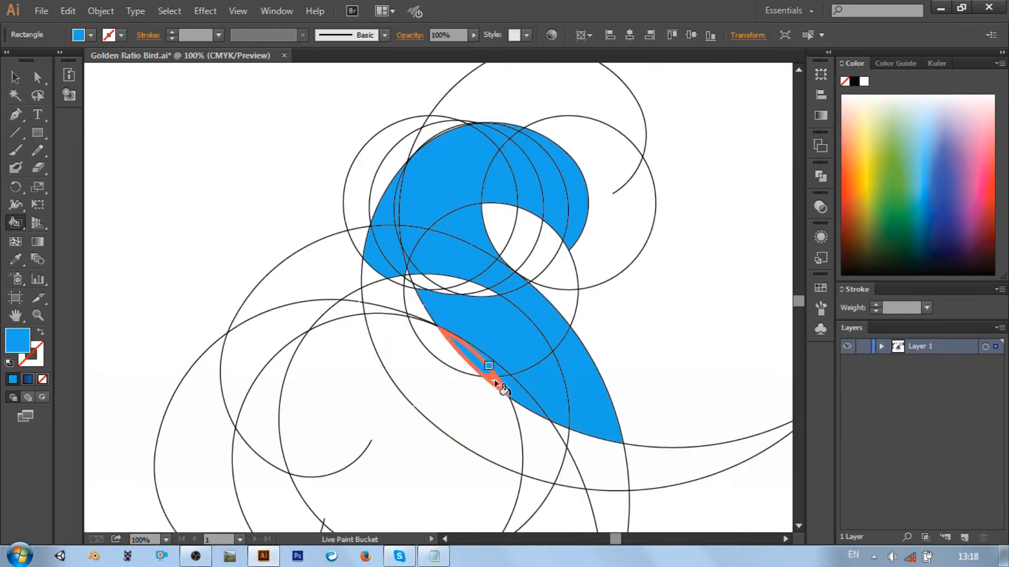
Fill the bird's back regions, their thin slivers and the lens-shaped gap below the neck light blue
{"action": "left_click", "coordinate": [451, 339]}
{"action": "left_click", "coordinate": [395, 339]}
{"action": "left_click", "coordinate": [384, 298]}
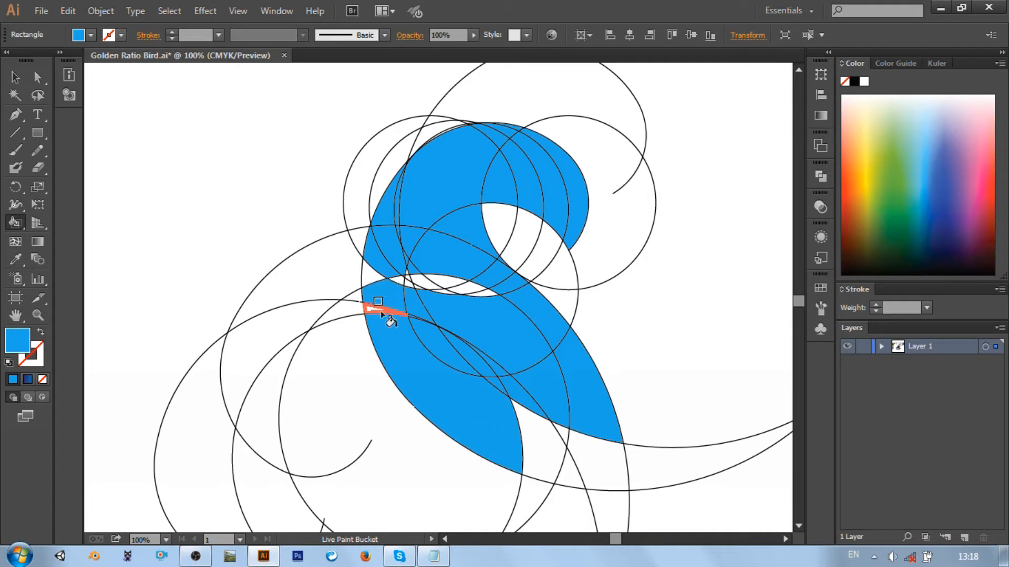
{"action": "left_click", "coordinate": [384, 309]}
{"action": "left_click", "coordinate": [372, 276]}
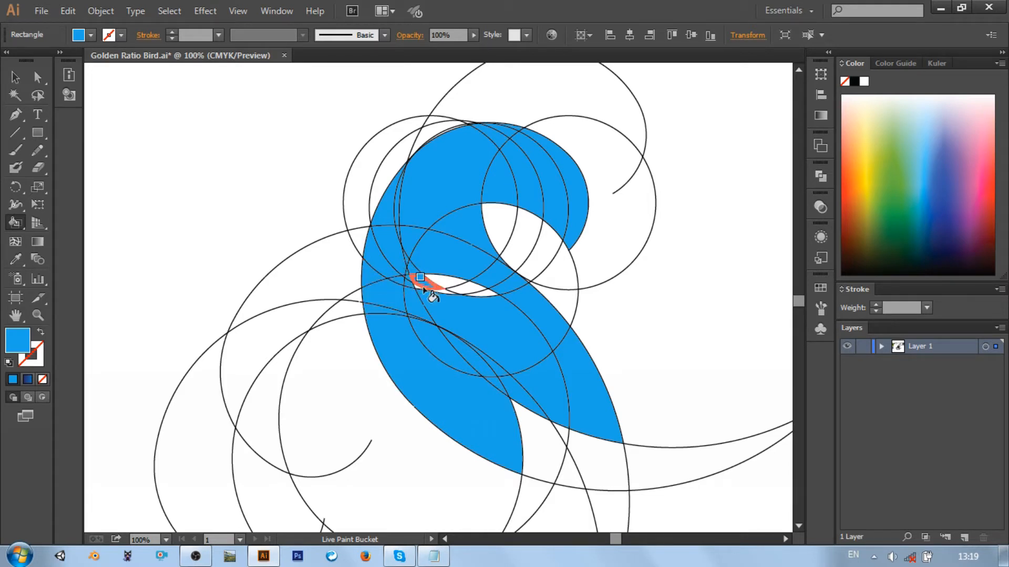
{"action": "left_click", "coordinate": [426, 291]}
{"action": "left_click", "coordinate": [461, 289]}
Fill the lower body, the tail base and all three pointed tail feathers light blue
{"action": "scroll", "coordinate": [478, 299], "scroll_direction": "down", "scroll_amount": 3}
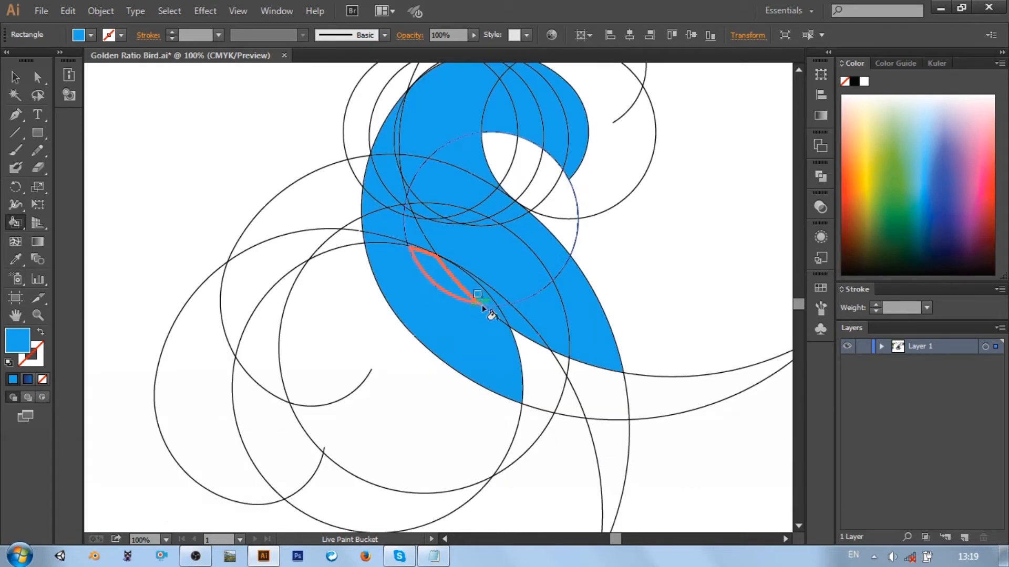
{"action": "left_click", "coordinate": [595, 382]}
{"action": "left_click", "coordinate": [559, 353]}
{"action": "left_click", "coordinate": [628, 391]}
{"action": "left_click", "coordinate": [610, 446]}
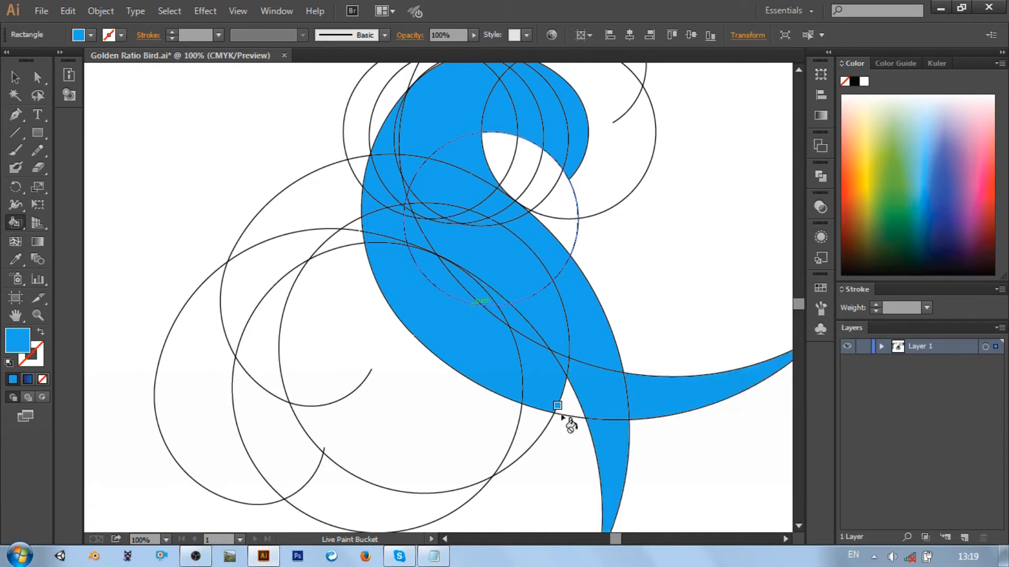
{"action": "left_click", "coordinate": [528, 435]}
{"action": "scroll", "coordinate": [651, 365], "scroll_direction": "down", "scroll_amount": 1}
{"action": "scroll", "coordinate": [630, 365], "scroll_direction": "up", "scroll_amount": 1}
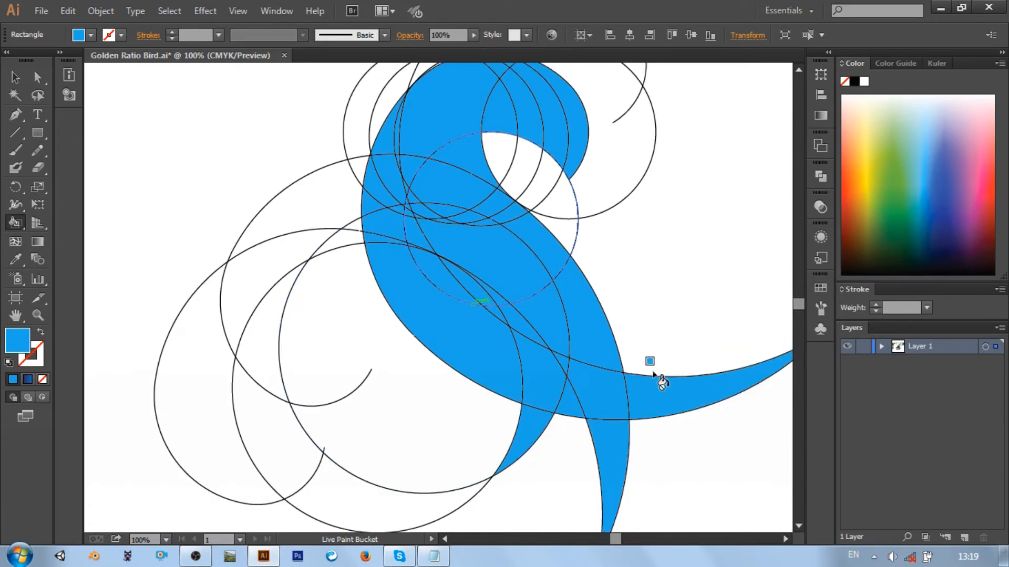
Select the whole bird Live Paint group, set its stroke to None and deselect it
{"action": "key", "text": "ctrl+0"}
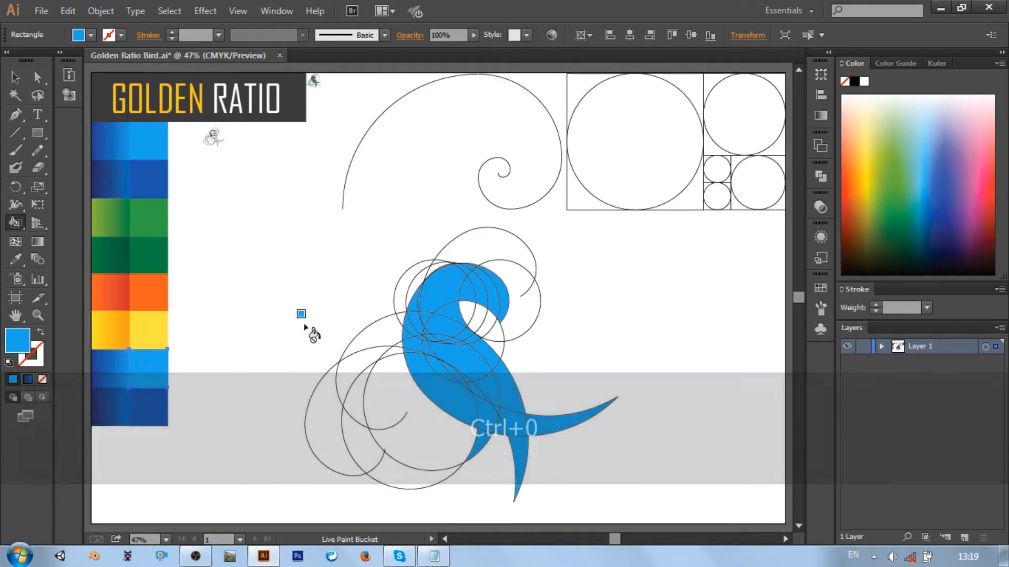
{"action": "key", "text": "v"}
{"action": "left_click", "coordinate": [432, 323]}
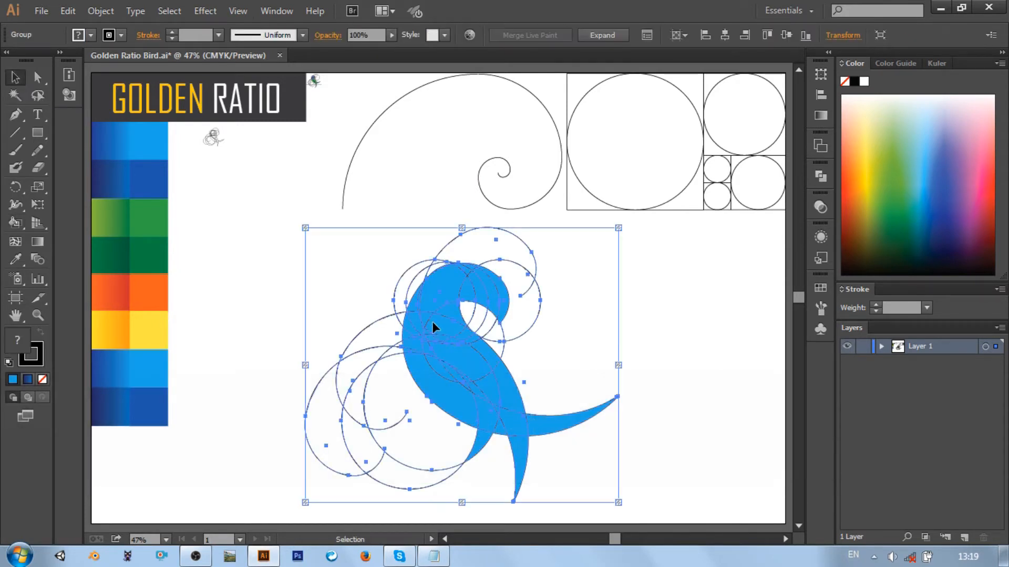
{"action": "left_click", "coordinate": [109, 34]}
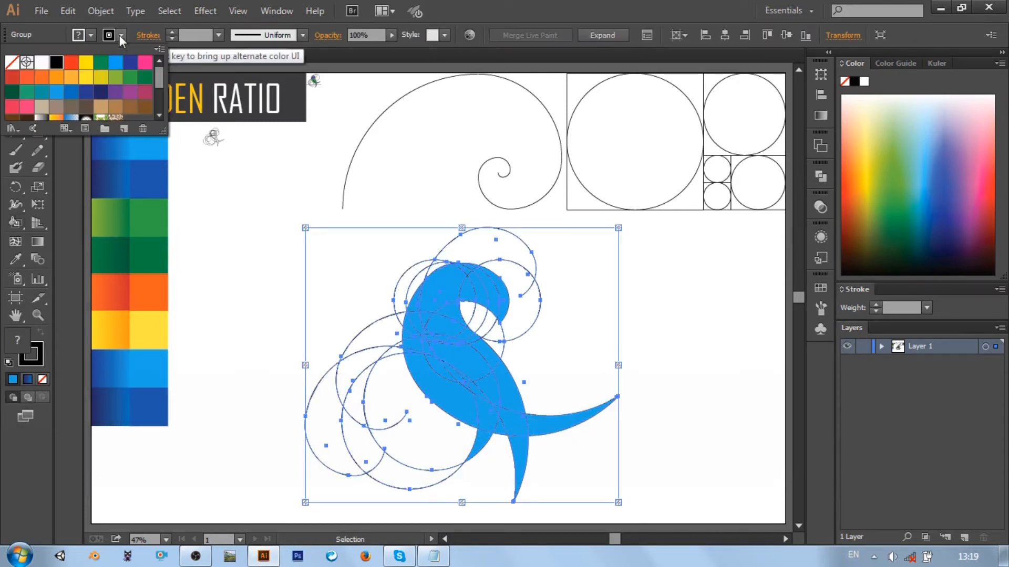
{"action": "left_click", "coordinate": [11, 62]}
{"action": "left_click", "coordinate": [272, 266]}
{"action": "left_click", "coordinate": [272, 266]}
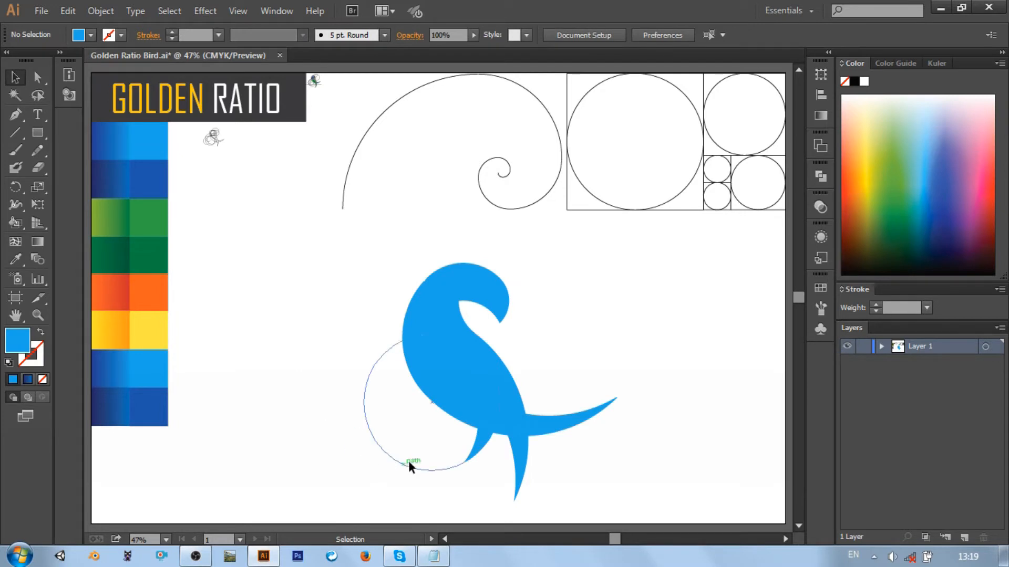
Inspect the blue bird at 300% from head to tail for unfilled slivers, with Live Paint Bucket active
{"action": "left_click", "coordinate": [470, 365]}
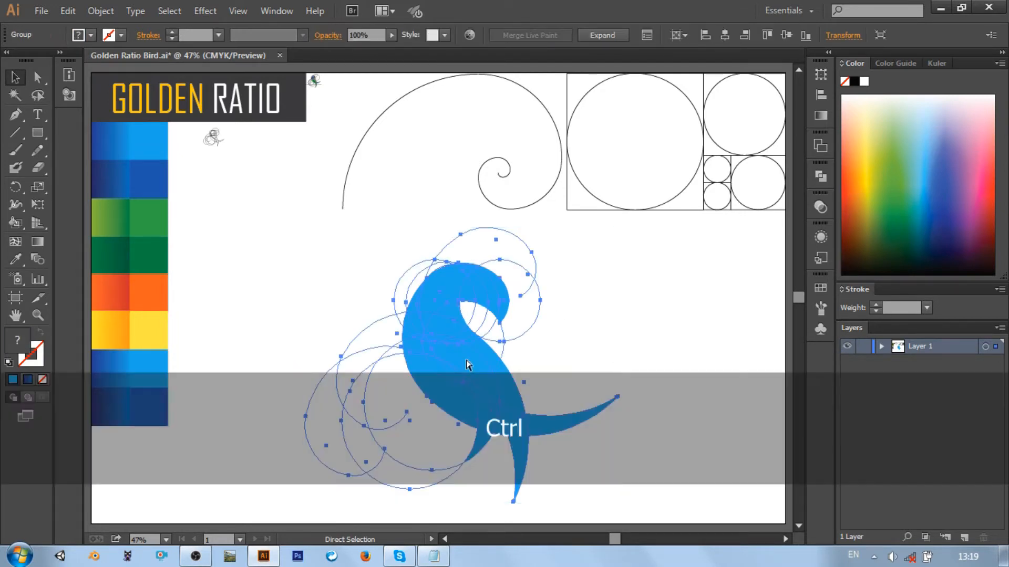
{"action": "key", "text": "ctrl+equal"}
{"action": "key", "text": "ctrl+equal"}
{"action": "key", "text": "ctrl+equal"}
{"action": "key", "text": "ctrl+equal"}
{"action": "scroll", "coordinate": [465, 363], "scroll_direction": "up", "scroll_amount": 2}
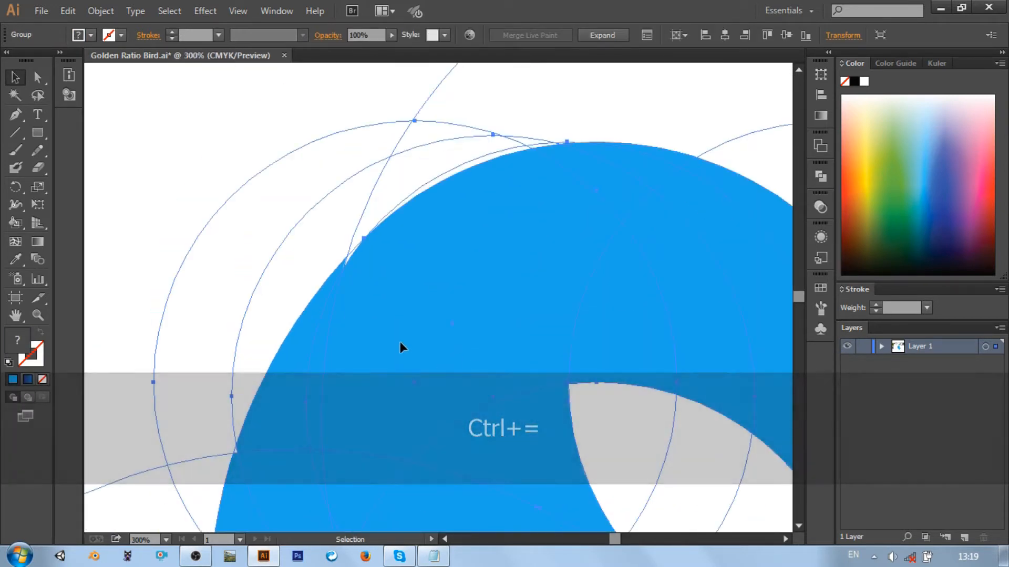
{"action": "left_click", "coordinate": [13, 225]}
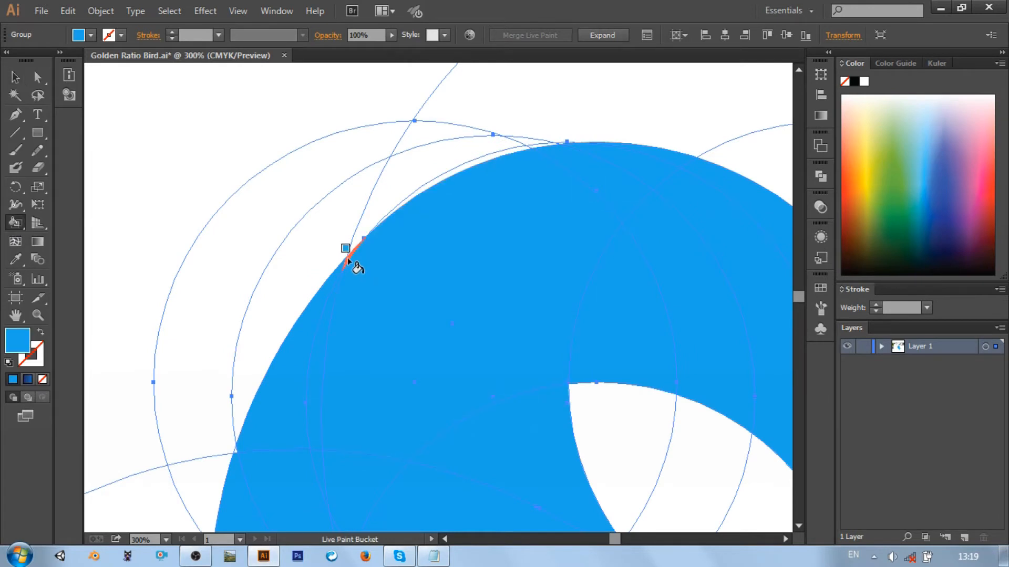
{"action": "scroll", "coordinate": [405, 315], "scroll_direction": "down", "scroll_amount": 2}
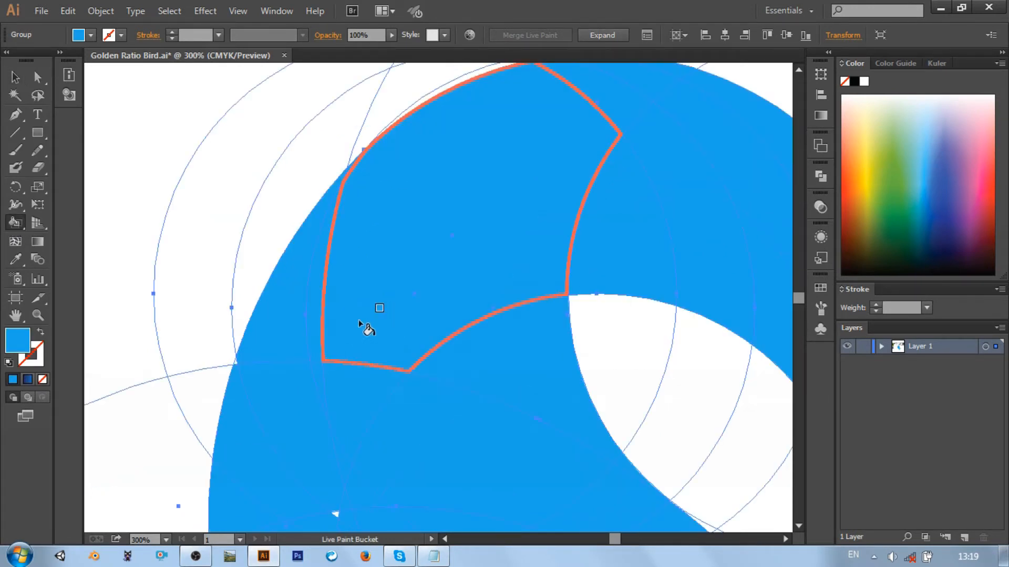
{"action": "scroll", "coordinate": [344, 377], "scroll_direction": "down", "scroll_amount": 2}
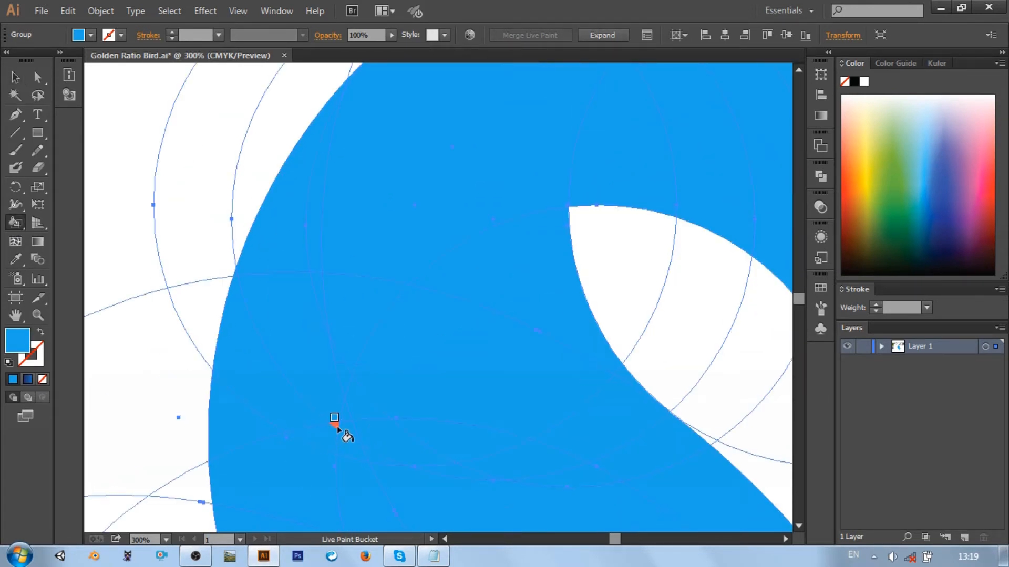
{"action": "scroll", "coordinate": [449, 282], "scroll_direction": "down", "scroll_amount": 6}
{"action": "scroll", "coordinate": [447, 251], "scroll_direction": "right", "scroll_amount": 2}
{"action": "scroll", "coordinate": [446, 251], "scroll_direction": "down", "scroll_amount": 2}
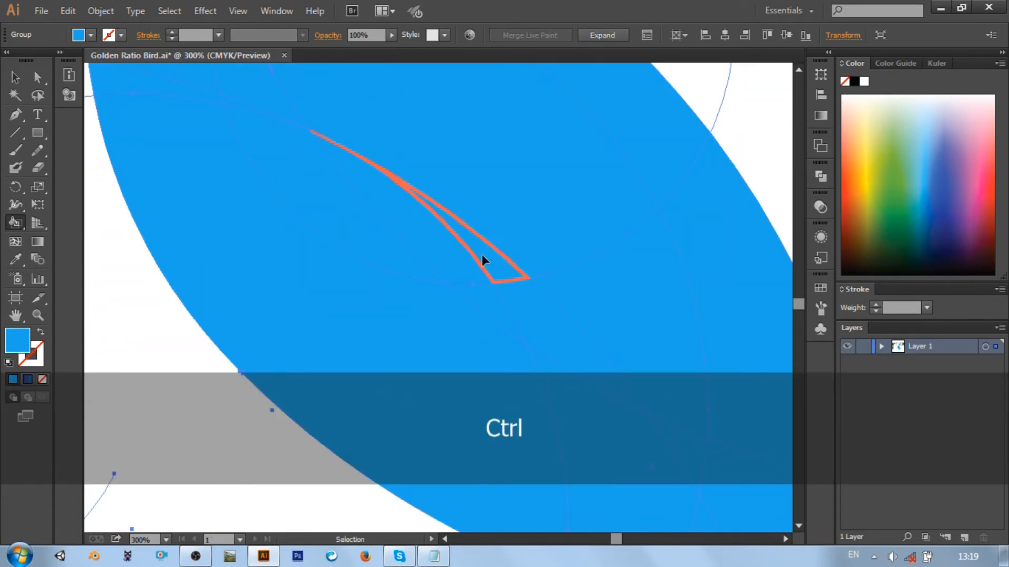
{"action": "scroll", "coordinate": [481, 254], "scroll_direction": "right", "scroll_amount": 6}
{"action": "scroll", "coordinate": [482, 253], "scroll_direction": "down", "scroll_amount": 13}
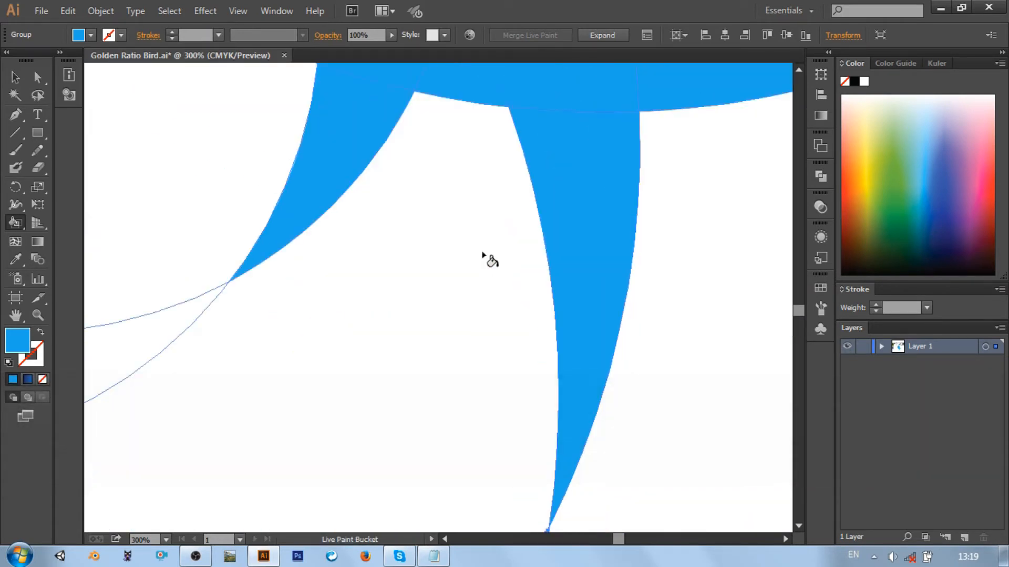
{"action": "scroll", "coordinate": [482, 254], "scroll_direction": "up", "scroll_amount": 2}
{"action": "scroll", "coordinate": [481, 252], "scroll_direction": "right", "scroll_amount": 7}
{"action": "scroll", "coordinate": [480, 252], "scroll_direction": "down", "scroll_amount": 2}
{"action": "scroll", "coordinate": [480, 252], "scroll_direction": "up", "scroll_amount": 5}
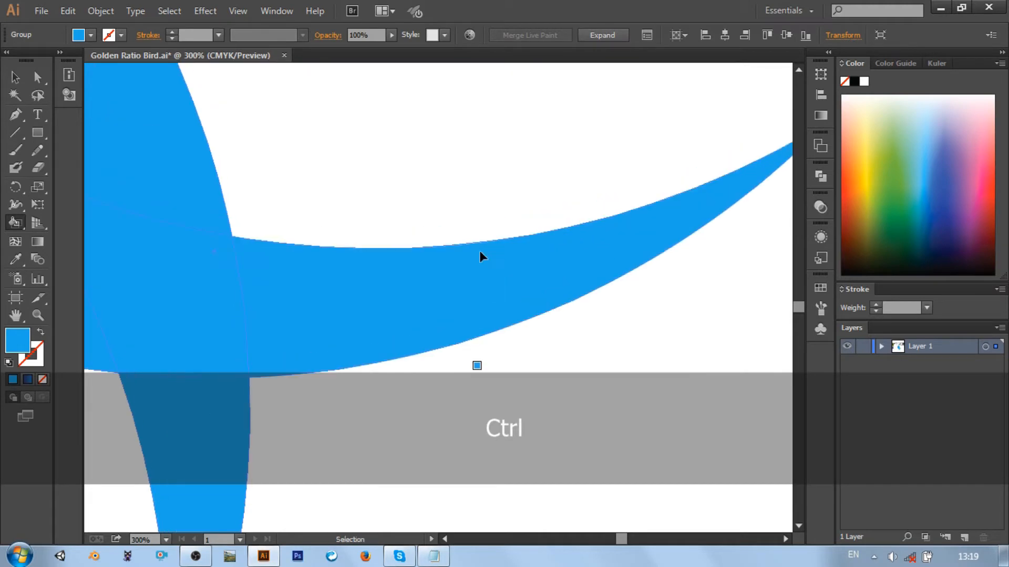
{"action": "scroll", "coordinate": [479, 256], "scroll_direction": "right", "scroll_amount": 3}
{"action": "key", "text": "ctrl+0"}
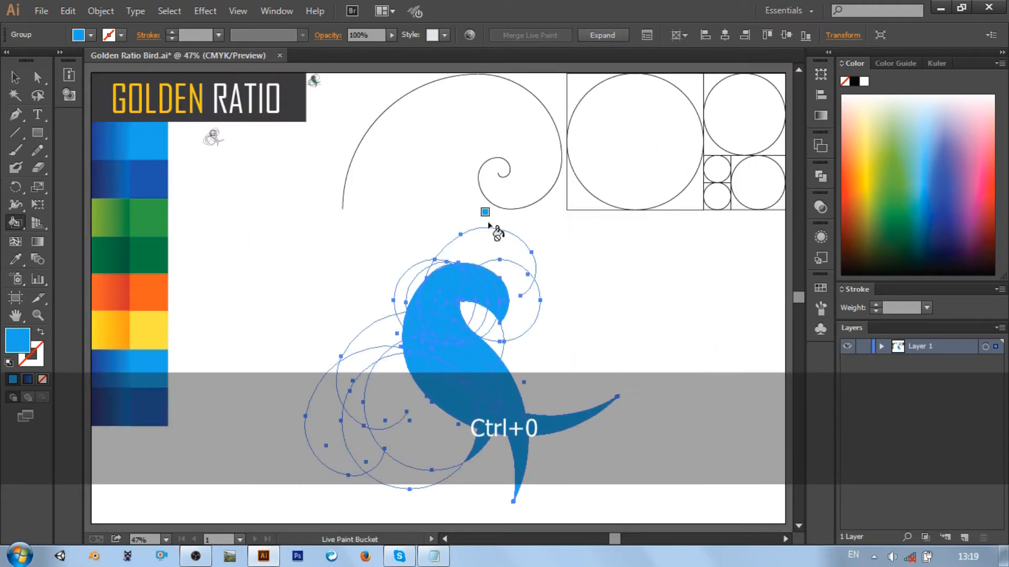
Expand the bird's Live Paint group and combine its pieces with Pathfinder Merge
{"action": "key", "text": "v"}
{"action": "left_click", "coordinate": [101, 10]}
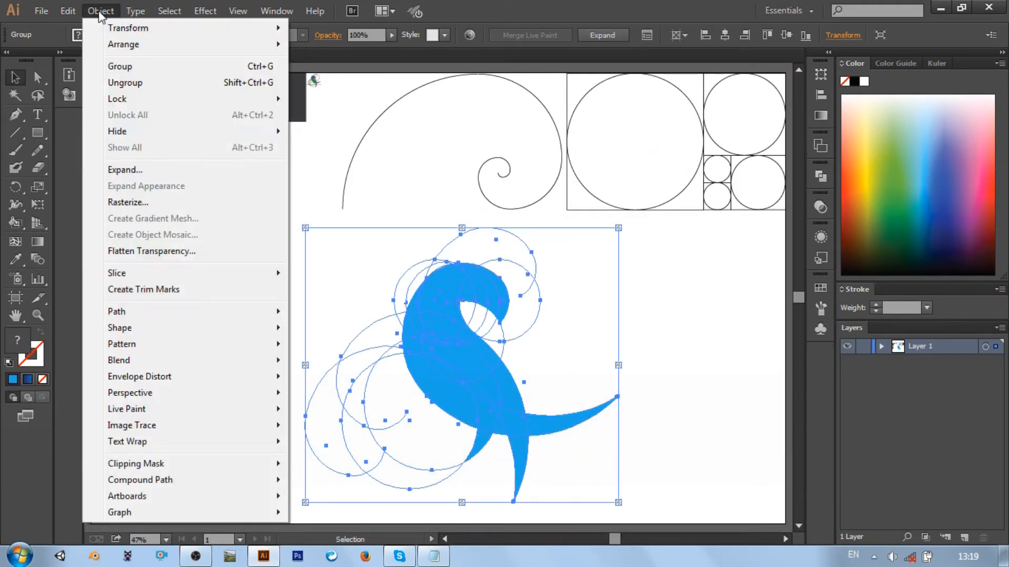
{"action": "left_click", "coordinate": [125, 170]}
{"action": "left_click", "coordinate": [451, 363]}
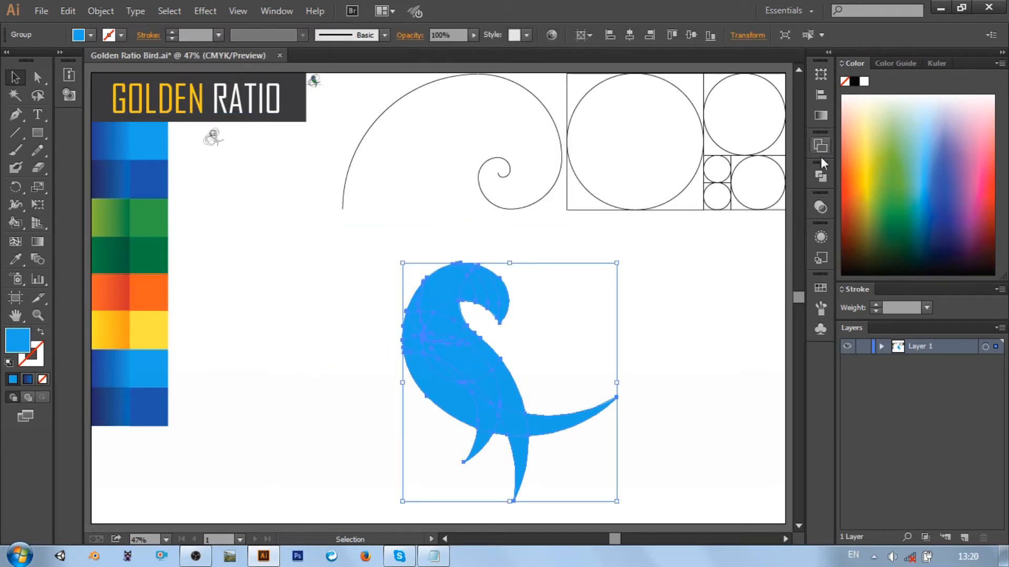
{"action": "left_click", "coordinate": [821, 176]}
{"action": "left_click", "coordinate": [704, 238]}
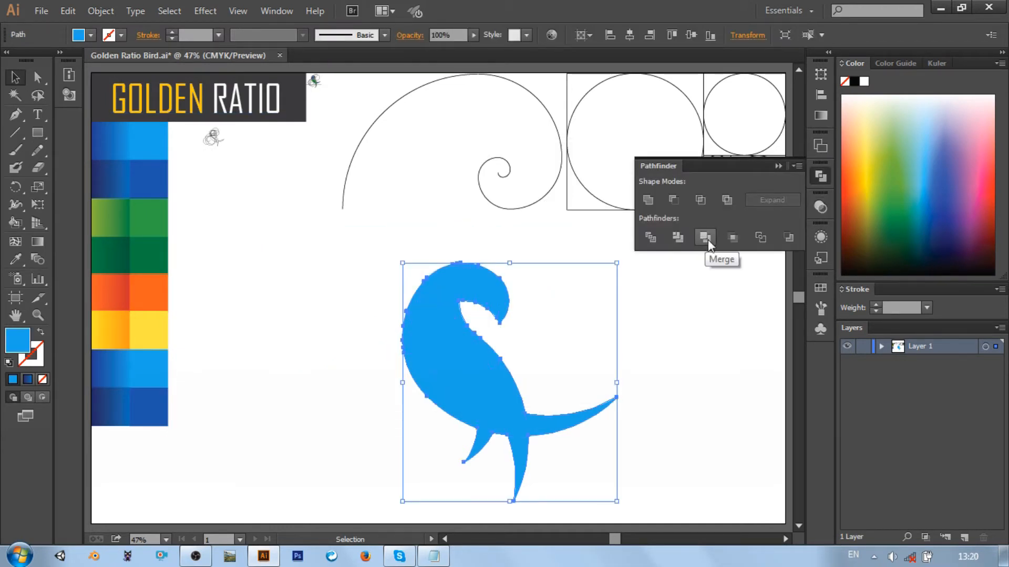
Undo the Merge and the expansion of the bird's Live Paint group
{"action": "key", "text": "ctrl+z"}
{"action": "left_click", "coordinate": [778, 166]}
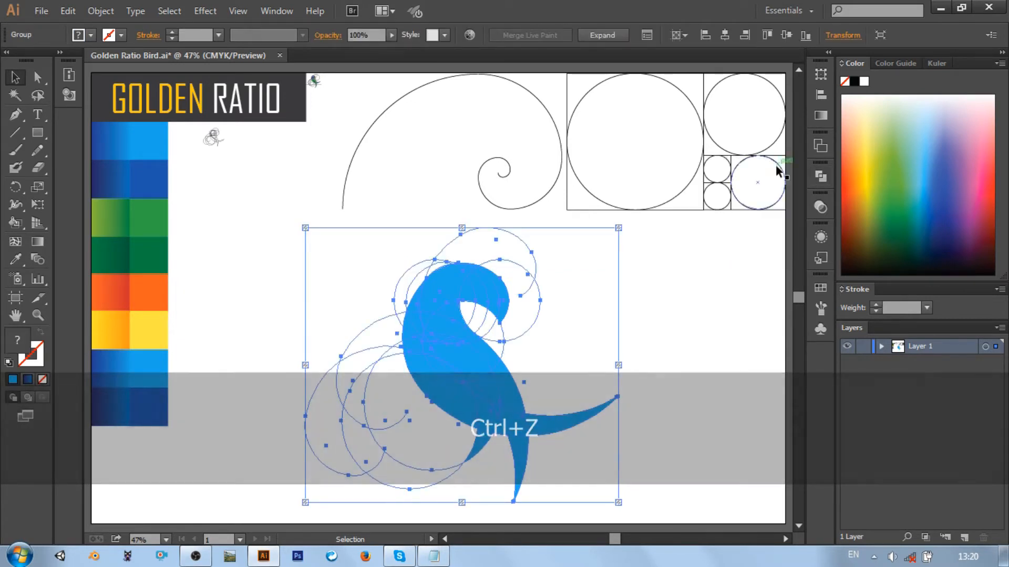
{"action": "left_click", "coordinate": [527, 280]}
{"action": "left_click", "coordinate": [465, 281]}
Undo the stroke removal and the blue and yellow fills, back to just the head's orange outer crescent
{"action": "key", "text": "ctrl+z"}
{"action": "key", "text": "ctrl+z"}
{"action": "key", "text": "ctrl+z"}
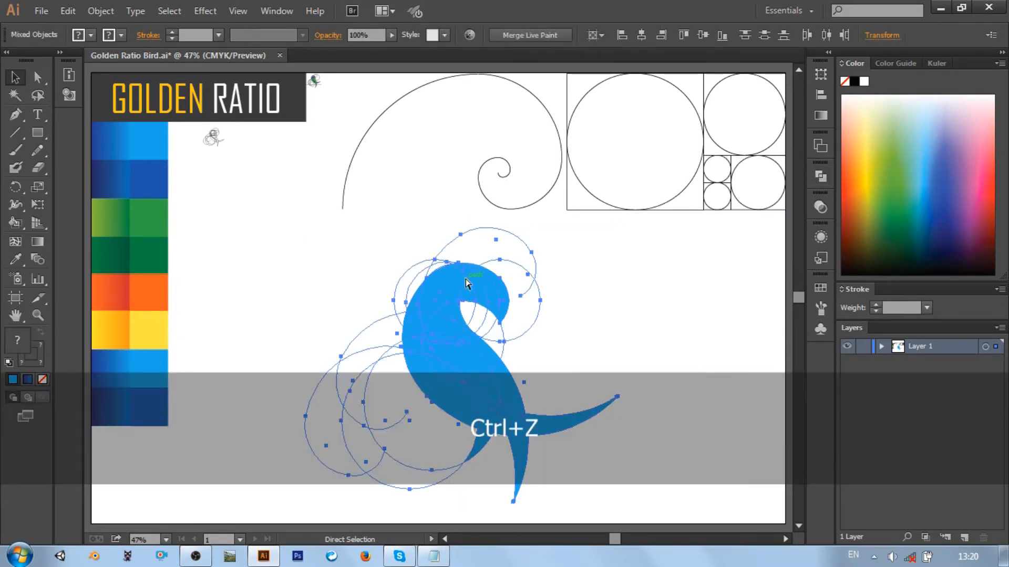
{"action": "key", "text": "ctrl+z"}
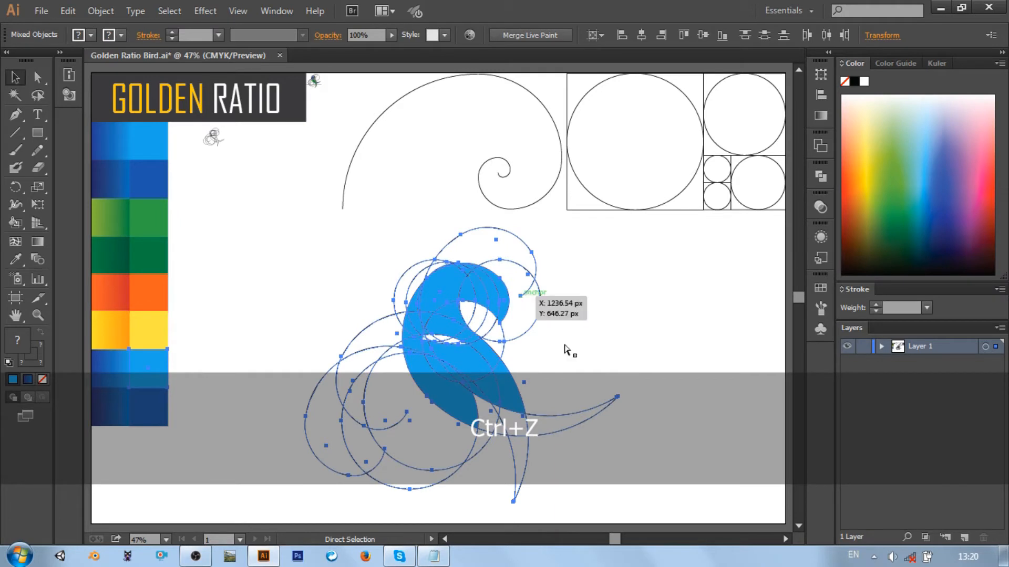
{"action": "key", "text": "ctrl+z"}
{"action": "key", "text": "ctrl+z"}
{"action": "key", "text": "ctrl+z"}
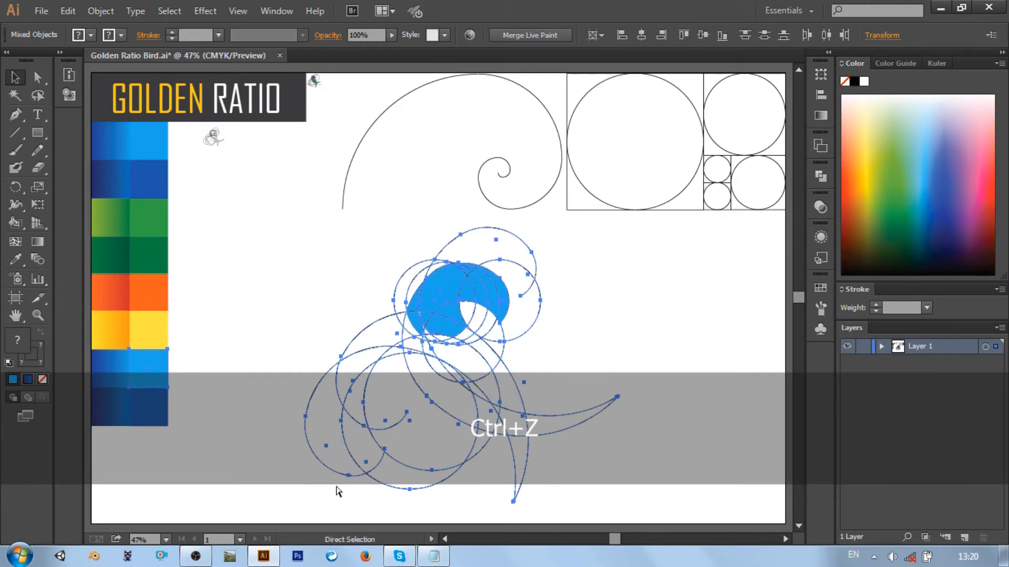
{"action": "key", "text": "ctrl+z"}
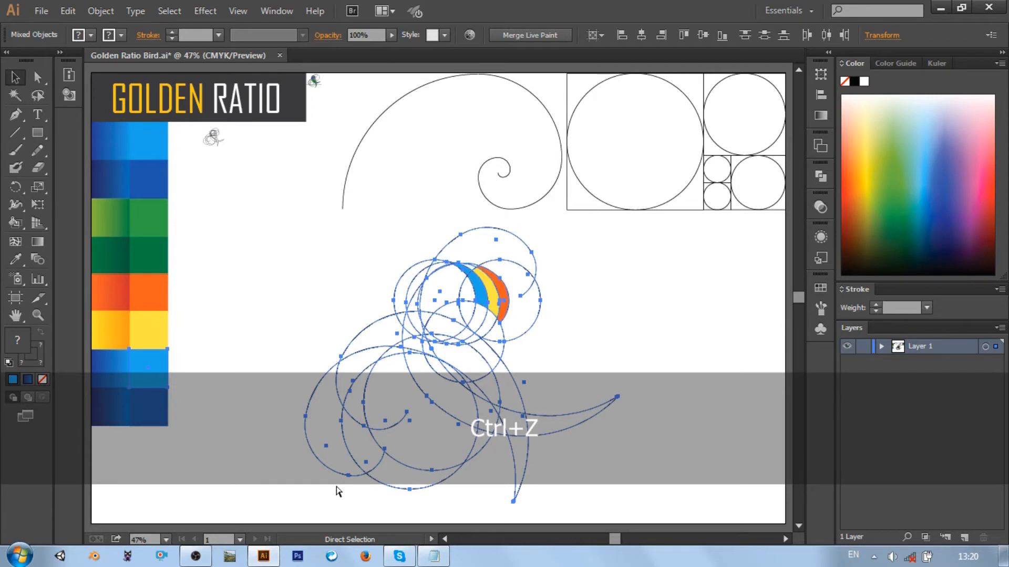
{"action": "key", "text": "ctrl+z"}
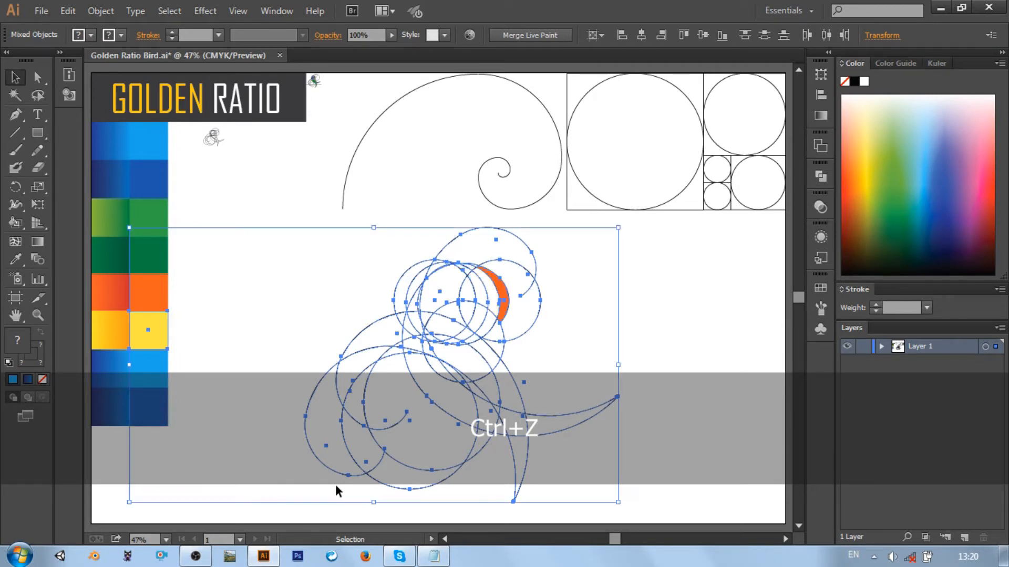
Select the bird outline and fill the head's middle crescent flat yellow with Live Paint Bucket
{"action": "left_click", "coordinate": [337, 298]}
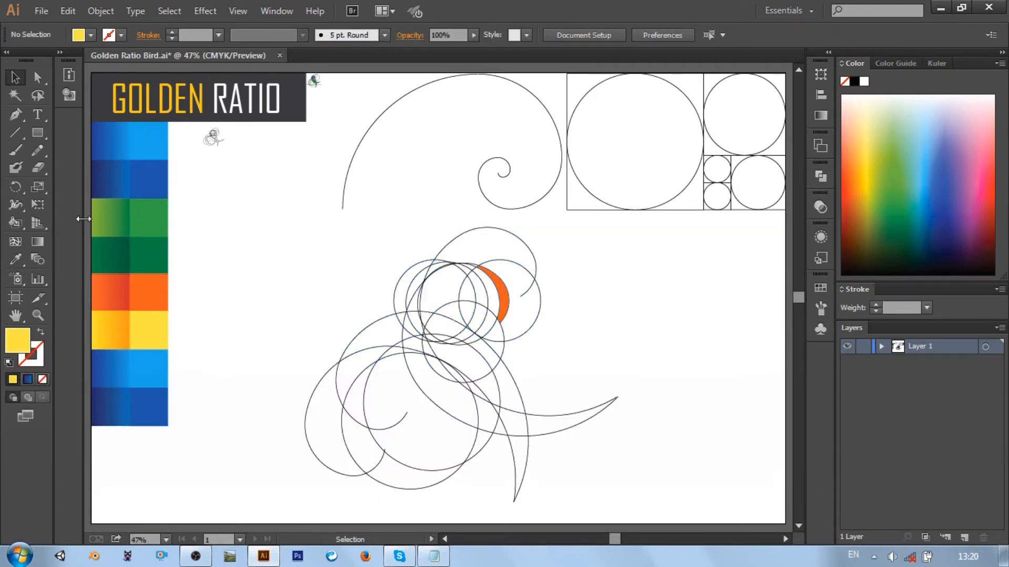
{"action": "left_click", "coordinate": [16, 222]}
{"action": "left_click_drag", "start_coordinate": [266, 228], "coordinate": [613, 472]}
{"action": "left_click", "coordinate": [497, 291]}
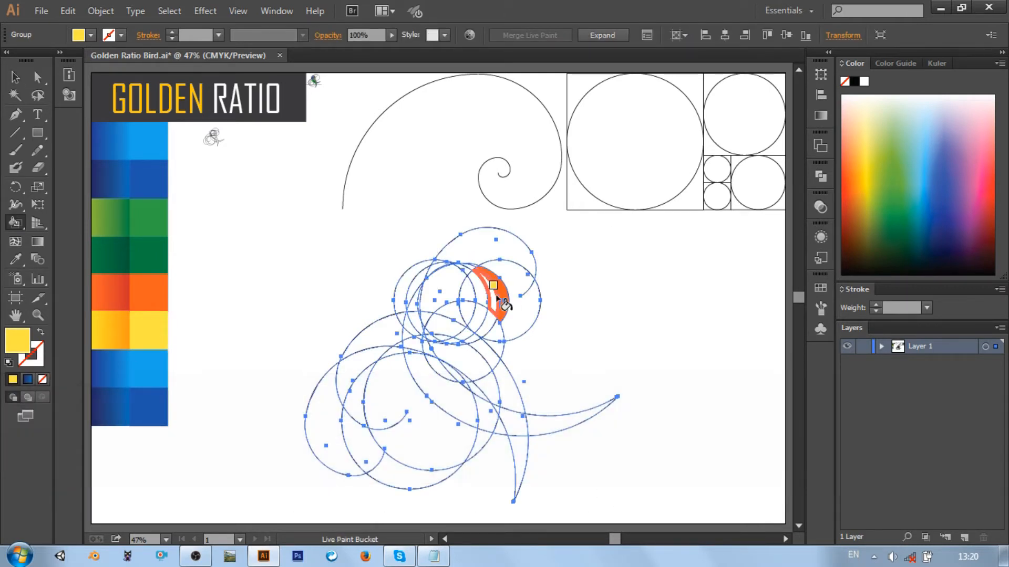
Sample flat orange for the head's outer crescent, and fill the crescent inside the yellow one flat light blue with Live Paint Bucket
{"action": "left_click", "coordinate": [16, 259]}
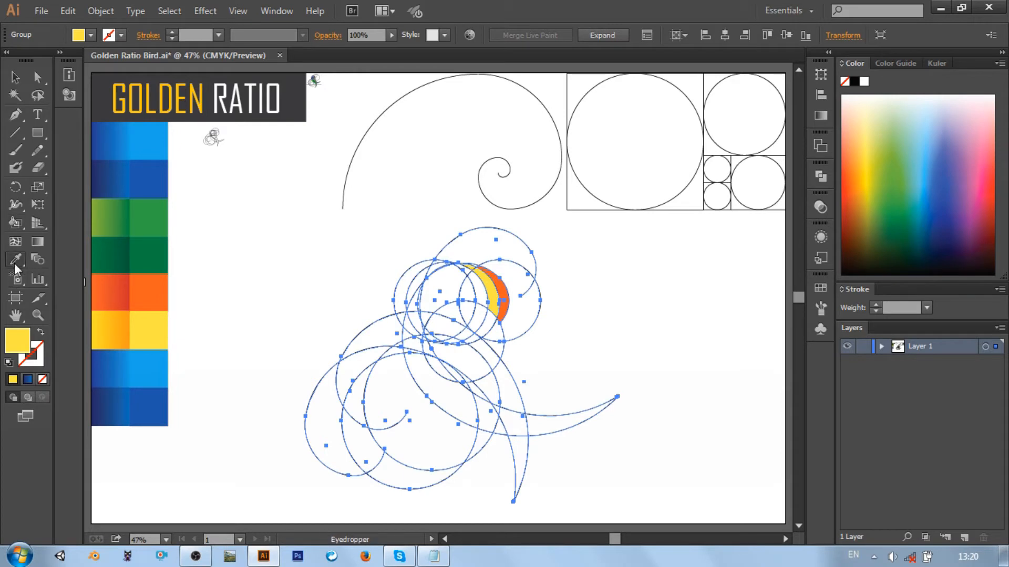
{"action": "left_click", "coordinate": [144, 294], "text": "ctrl"}
{"action": "left_click", "coordinate": [21, 223]}
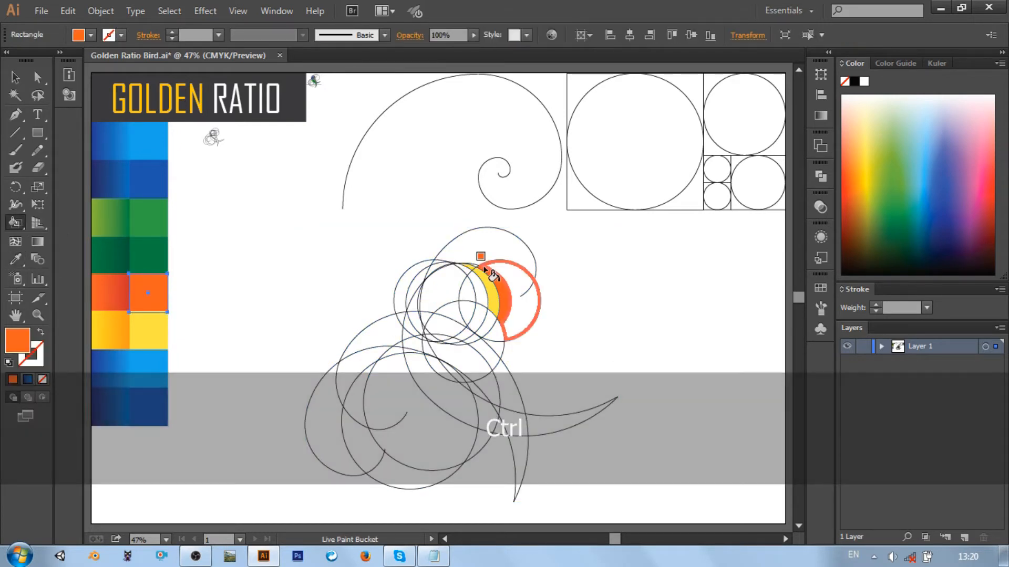
{"action": "left_click", "coordinate": [12, 258]}
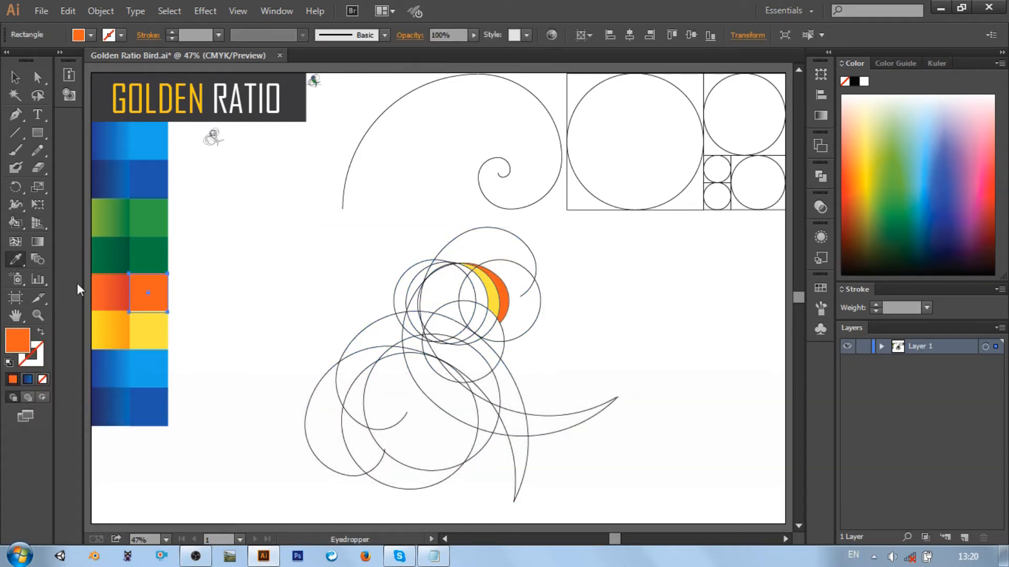
{"action": "left_click", "coordinate": [157, 359], "text": "ctrl"}
{"action": "left_click", "coordinate": [12, 226]}
{"action": "left_click", "coordinate": [475, 287]}
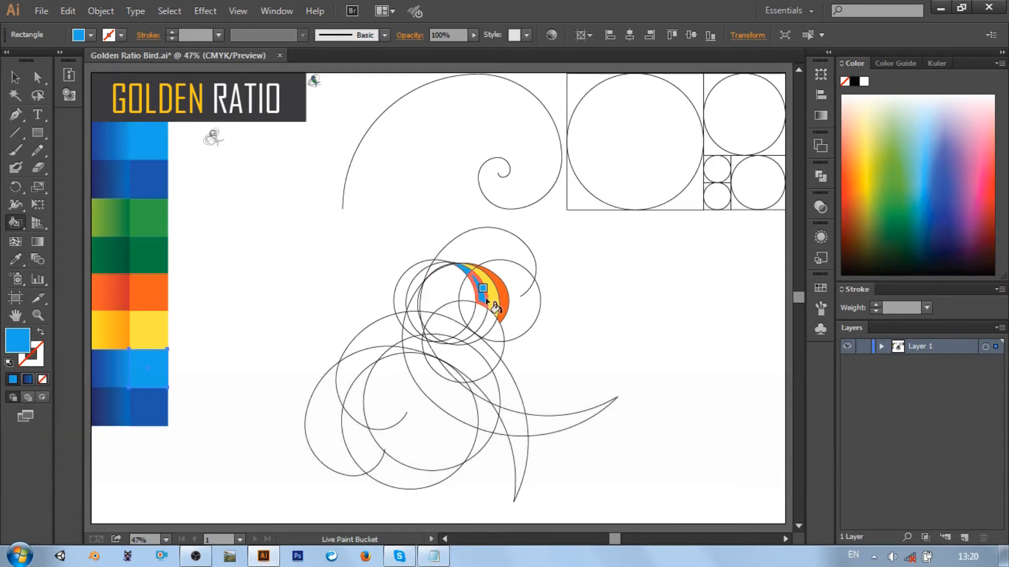
Fill the small pointed region inside the head's light blue crescent with the flat dark blue swatch
{"action": "left_click", "coordinate": [17, 261]}
{"action": "left_click", "coordinate": [149, 407], "text": "ctrl"}
{"action": "left_click", "coordinate": [13, 226]}
{"action": "left_click", "coordinate": [465, 291]}
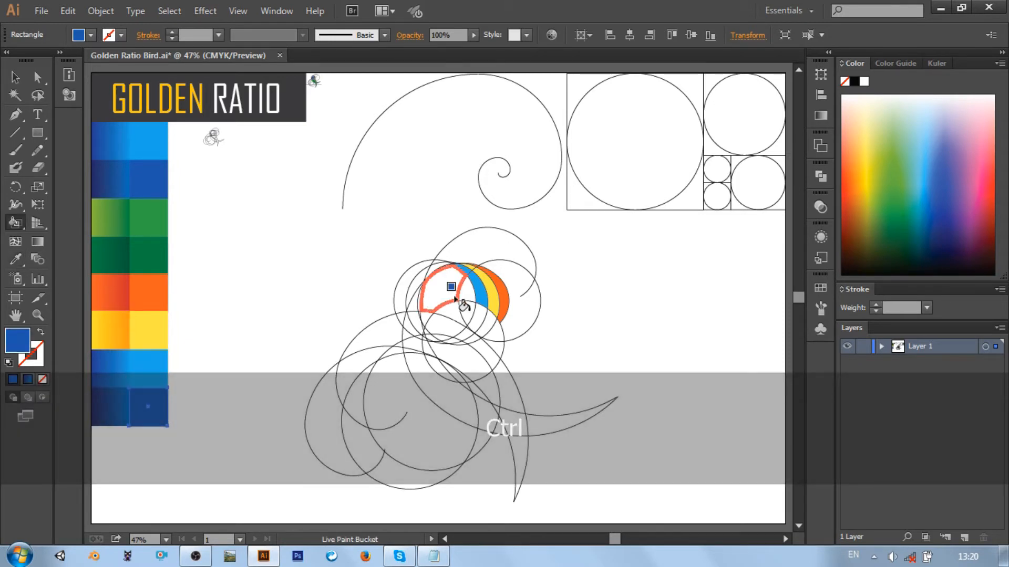
Fill the remaining back and lower regions of the head with the flat light blue swatch
{"action": "left_click", "coordinate": [16, 260]}
{"action": "left_click", "coordinate": [153, 360], "text": "ctrl"}
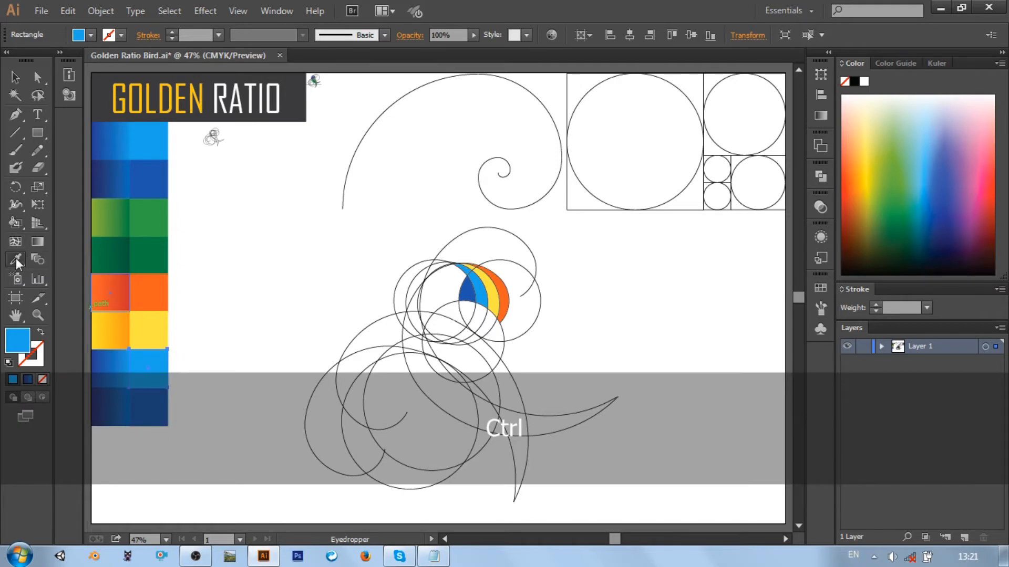
{"action": "left_click", "coordinate": [15, 223]}
{"action": "left_click", "coordinate": [463, 271]}
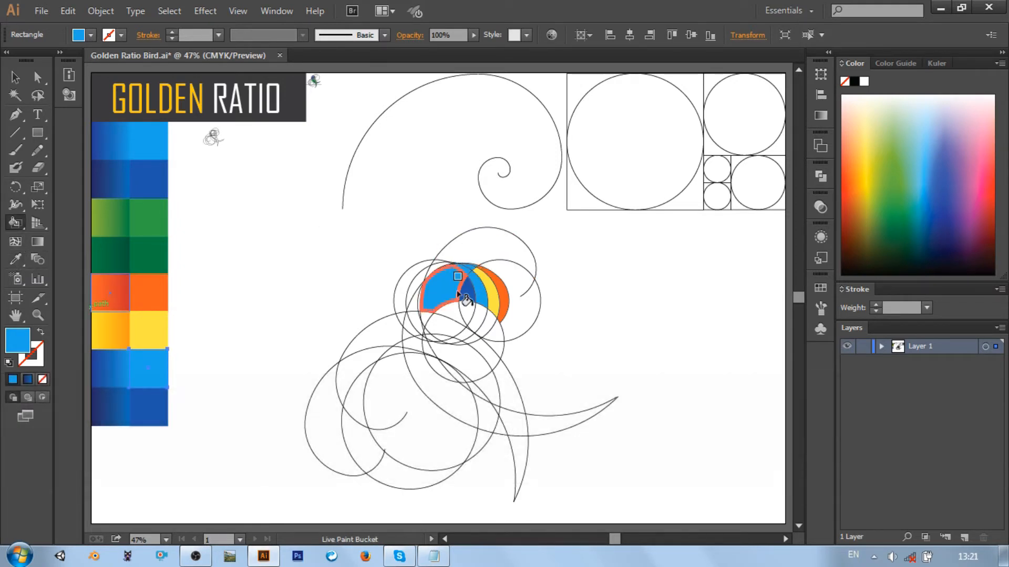
{"action": "left_click", "coordinate": [446, 314]}
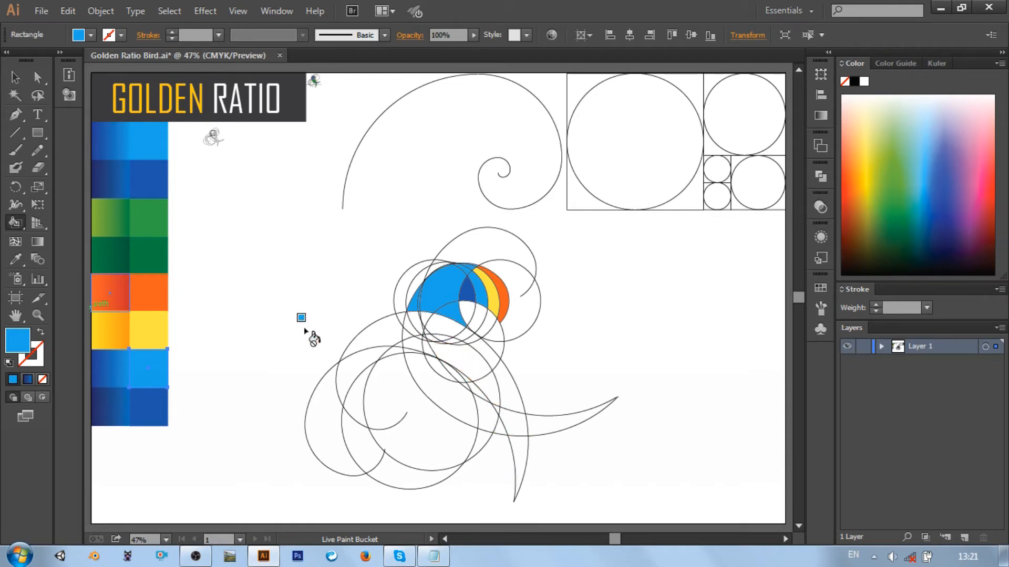
Fill the neck regions and the long outer curve down the bird's breast with the flat light green swatch
{"action": "left_click", "coordinate": [16, 258]}
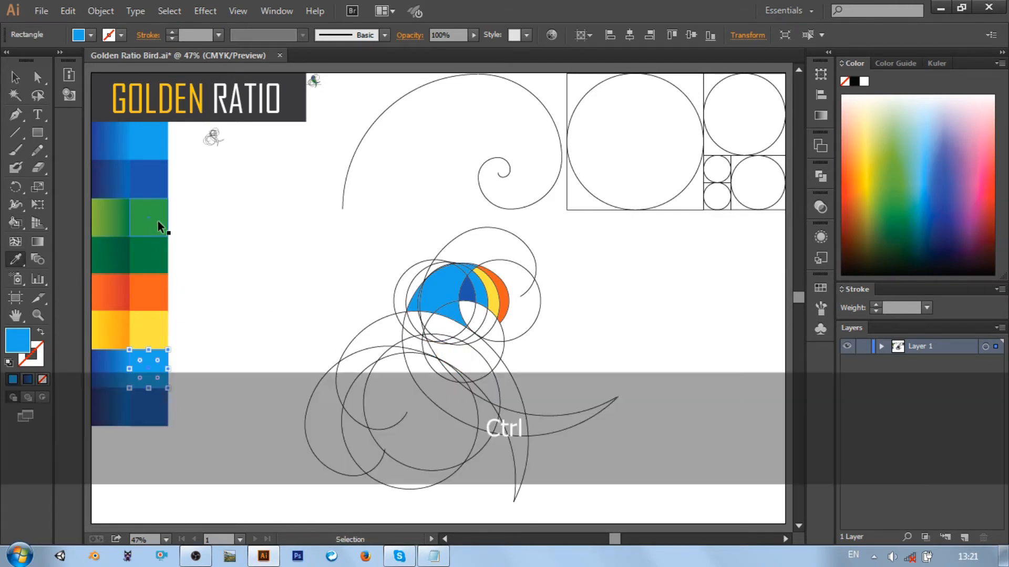
{"action": "left_click", "coordinate": [163, 217], "text": "ctrl"}
{"action": "key", "text": "k"}
{"action": "left_click", "coordinate": [439, 327]}
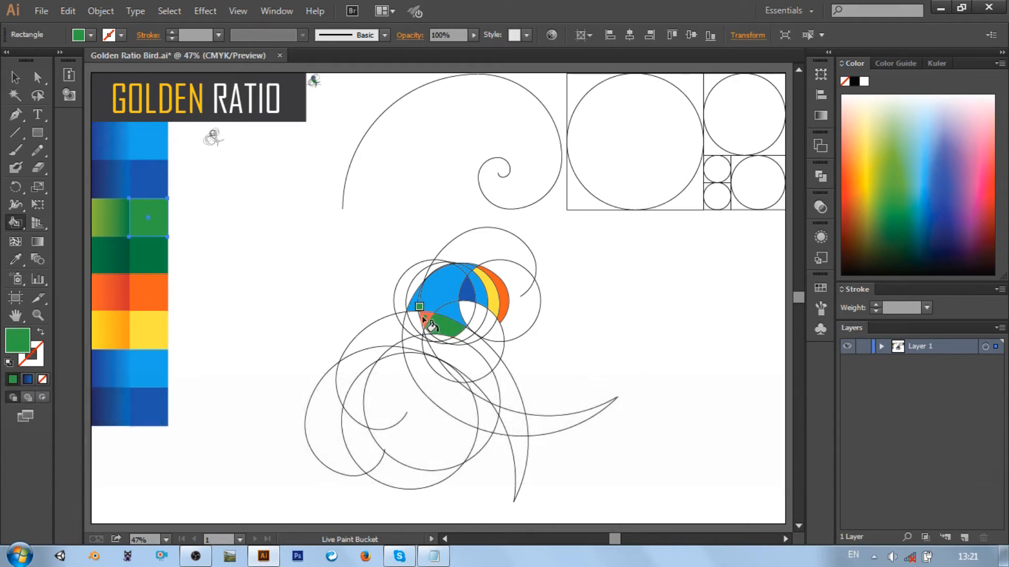
{"action": "left_click", "coordinate": [420, 320]}
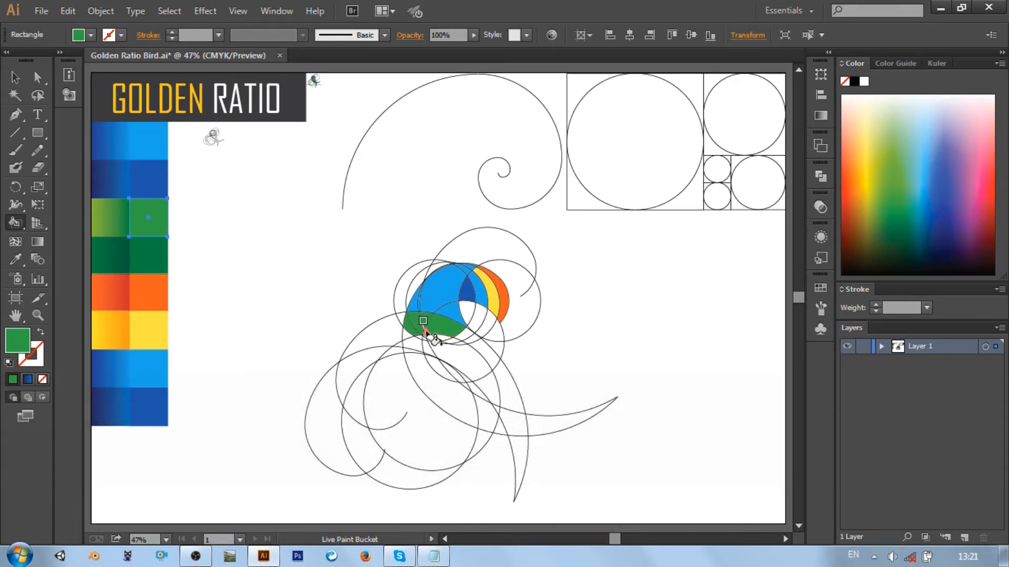
{"action": "left_click", "coordinate": [416, 337]}
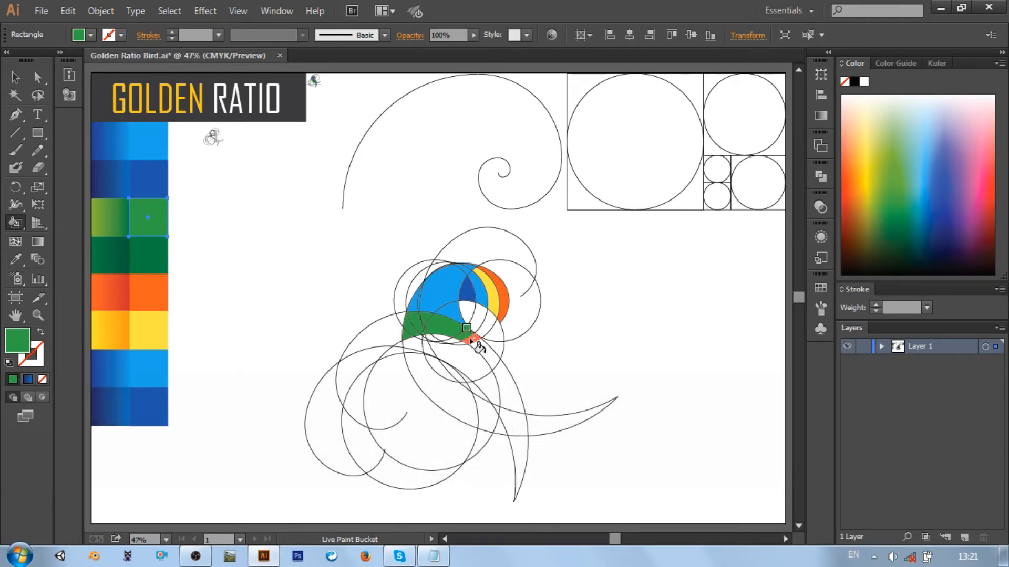
{"action": "left_click", "coordinate": [489, 358]}
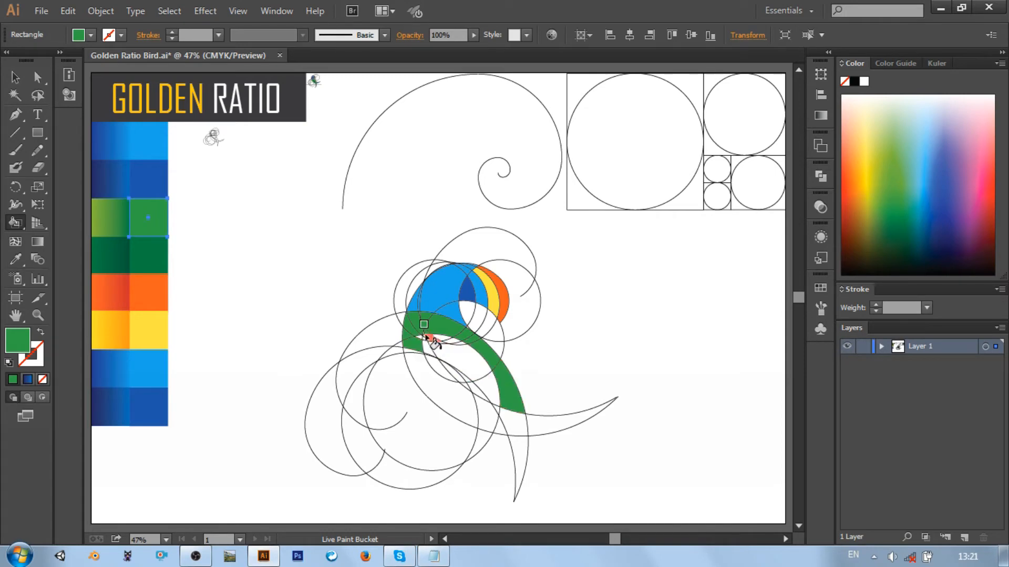
Fill the small slivers below the neck and the wide inner body curve flat light green
{"action": "key", "text": "ctrl+equal"}
{"action": "key", "text": "ctrl+equal"}
{"action": "key", "text": "ctrl+equal"}
{"action": "key", "text": "ctrl+equal"}
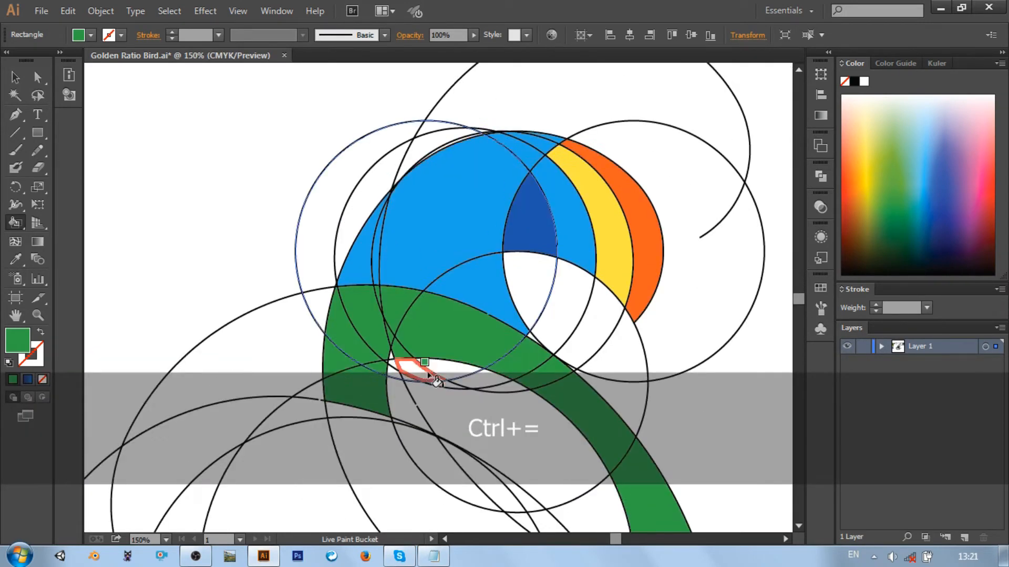
{"action": "left_click", "coordinate": [416, 364]}
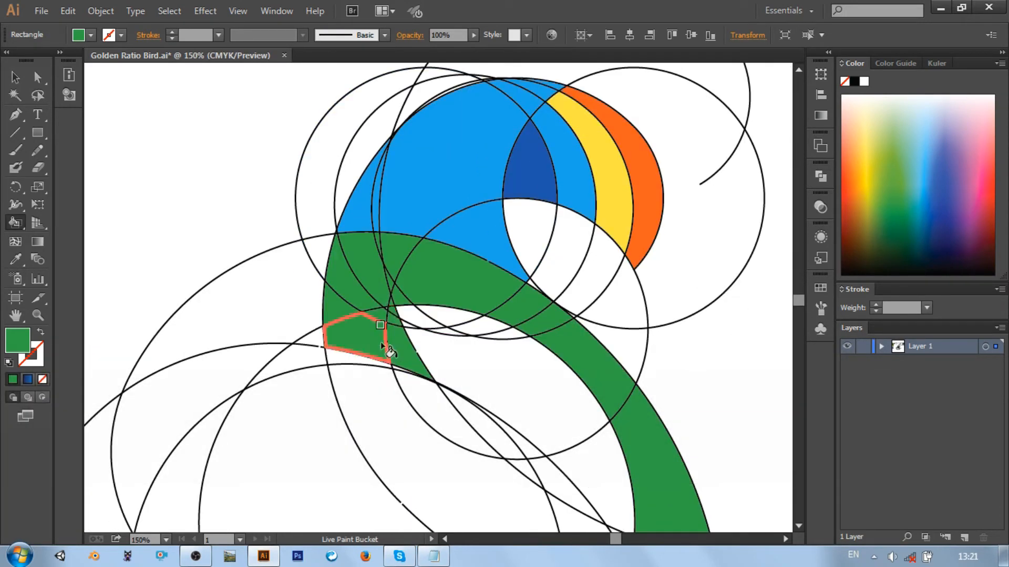
{"action": "scroll", "coordinate": [472, 379], "scroll_direction": "down", "scroll_amount": 3}
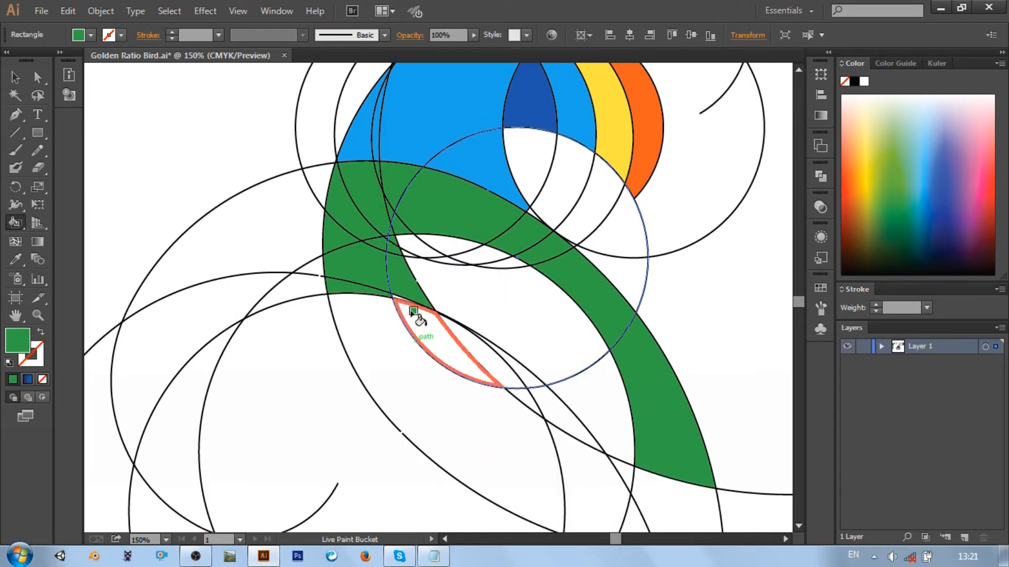
{"action": "left_click", "coordinate": [450, 353]}
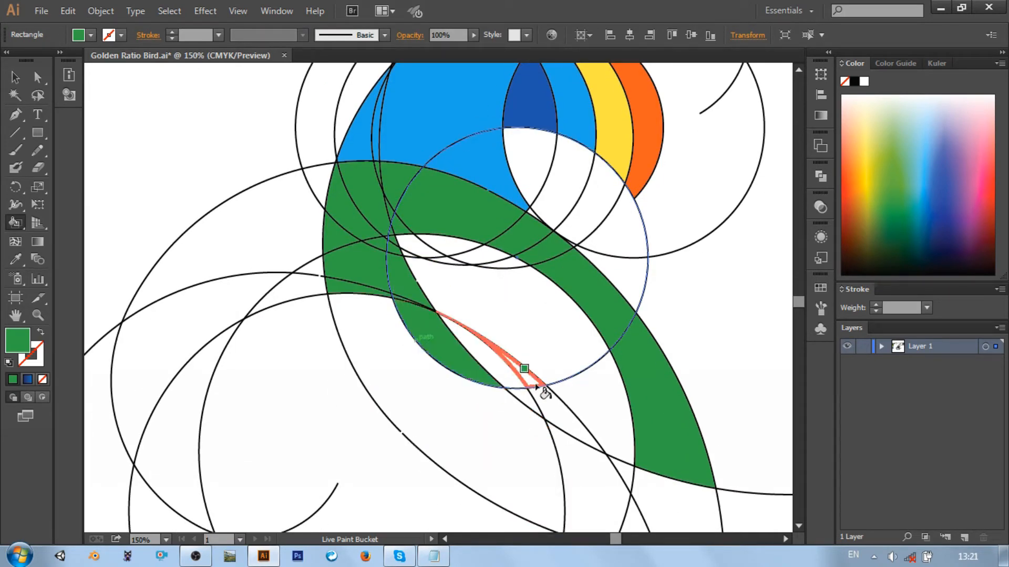
{"action": "scroll", "coordinate": [592, 401], "scroll_direction": "down", "scroll_amount": 2}
{"action": "left_click", "coordinate": [501, 392]}
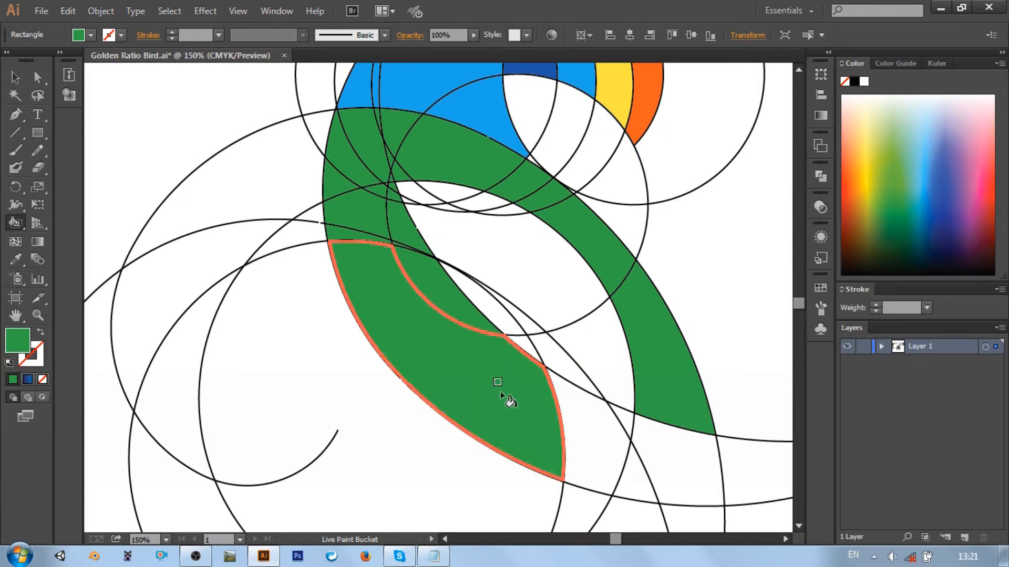
Fill the lower end of the body curves and the downward-pointing tail flat light green
{"action": "left_click", "coordinate": [577, 449]}
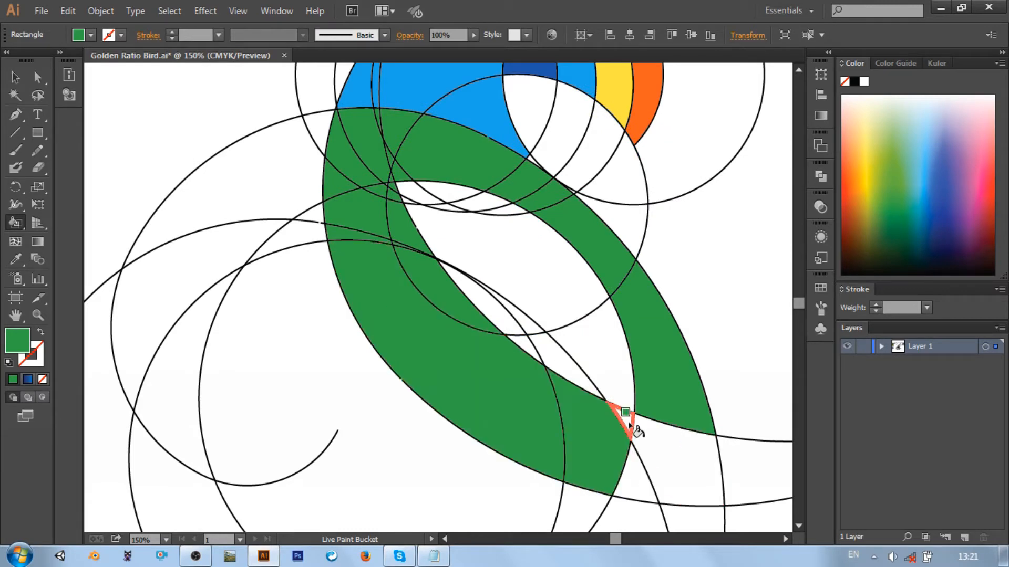
{"action": "left_click", "coordinate": [630, 466]}
{"action": "scroll", "coordinate": [668, 452], "scroll_direction": "down", "scroll_amount": 3}
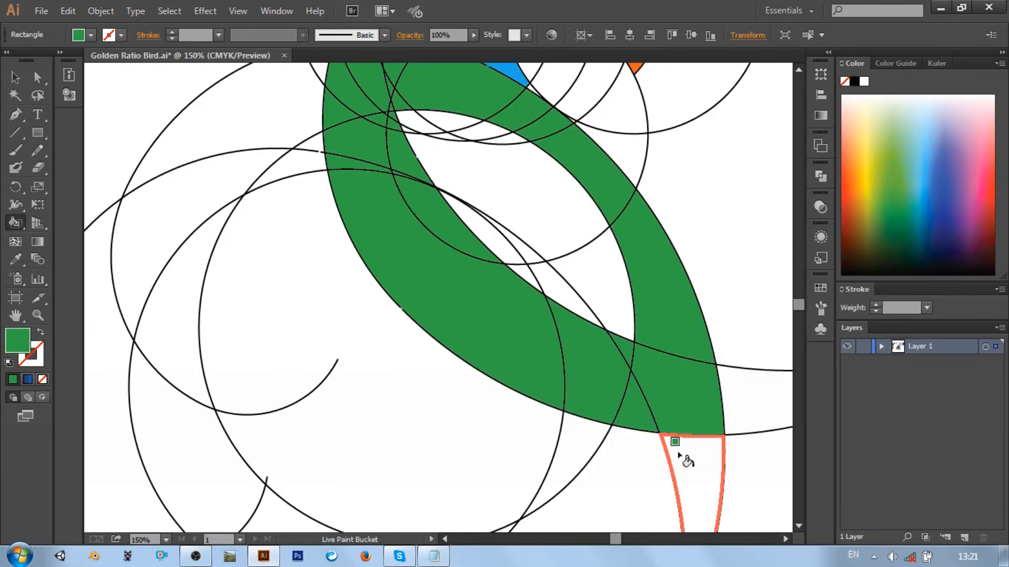
{"action": "left_click", "coordinate": [677, 451]}
{"action": "scroll", "coordinate": [677, 444], "scroll_direction": "down", "scroll_amount": 2}
{"action": "key", "text": "ctrl+0"}
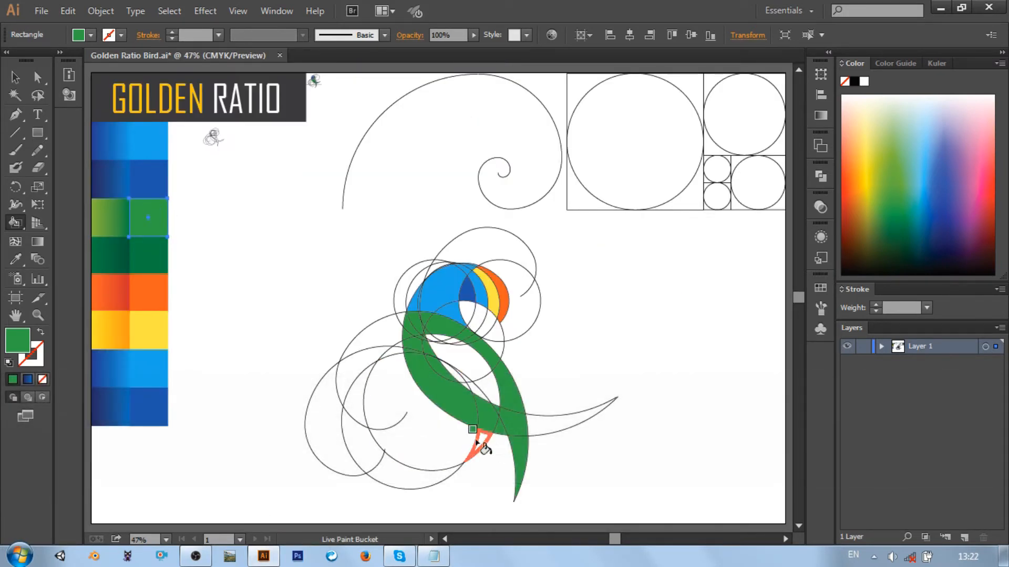
Fill the short crescent crossing the lower body, including its downward tip, with the flat dark green swatch
{"action": "left_click", "coordinate": [493, 442]}
{"action": "left_click", "coordinate": [149, 256], "text": "ctrl"}
{"action": "left_click", "coordinate": [16, 223]}
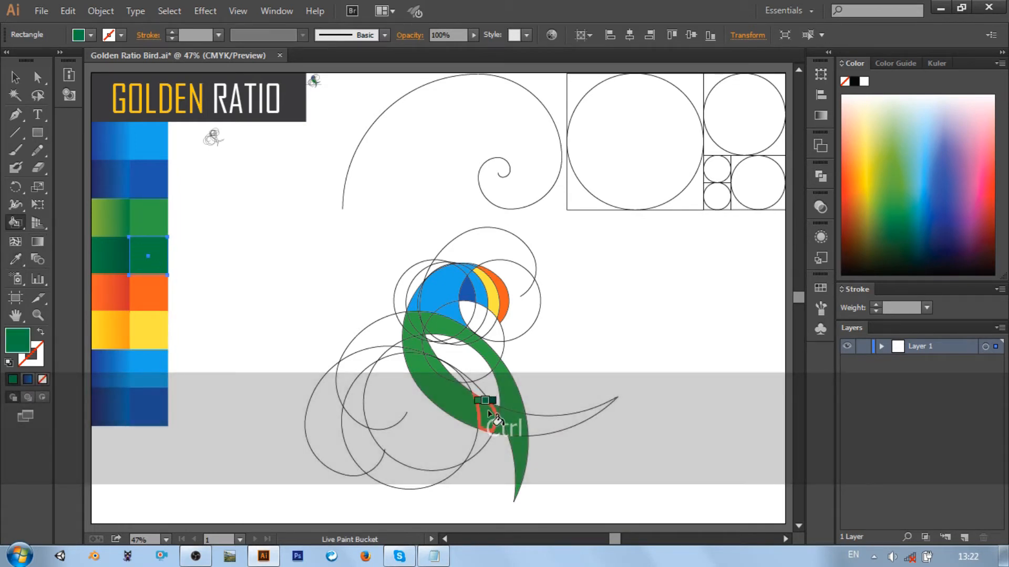
{"action": "left_click", "coordinate": [480, 439]}
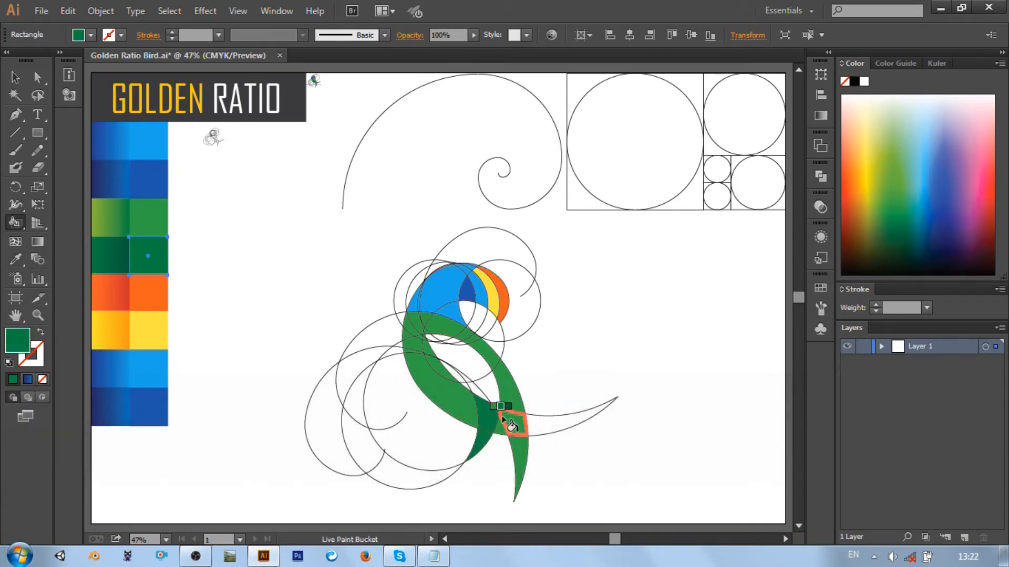
Widen the green breast band with its inner light green regions, and extend the dark green crescent upward with its sliver
{"action": "left_click", "coordinate": [16, 259]}
{"action": "key", "text": "ctrl"}
{"action": "left_click", "coordinate": [153, 226], "text": "ctrl"}
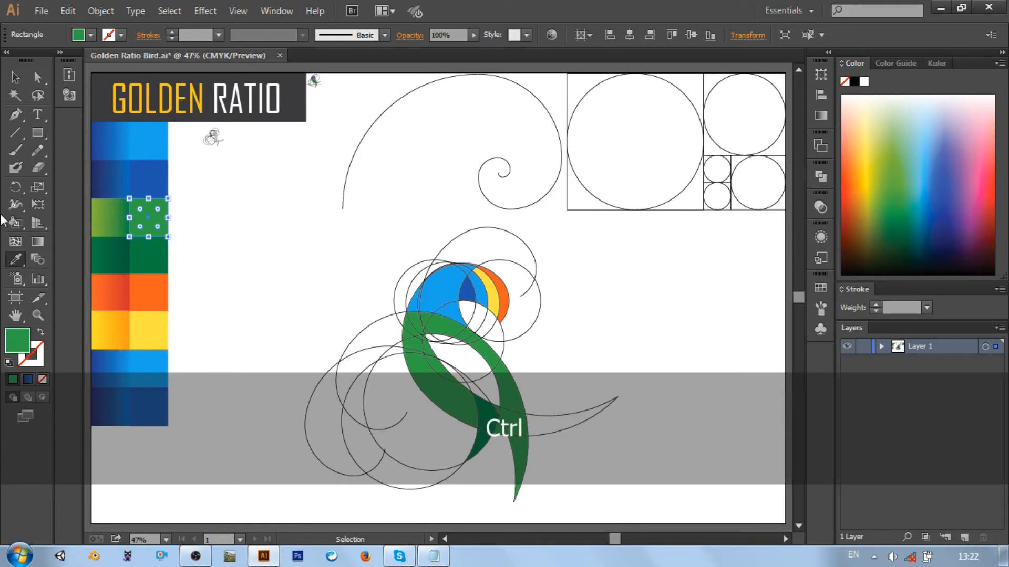
{"action": "left_click", "coordinate": [16, 223]}
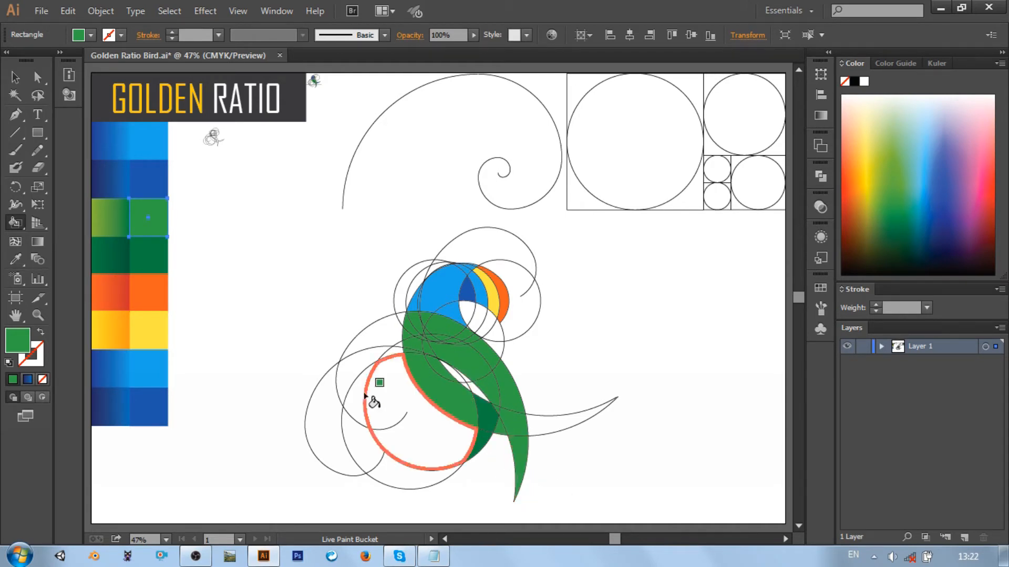
{"action": "left_click", "coordinate": [156, 261], "text": "ctrl"}
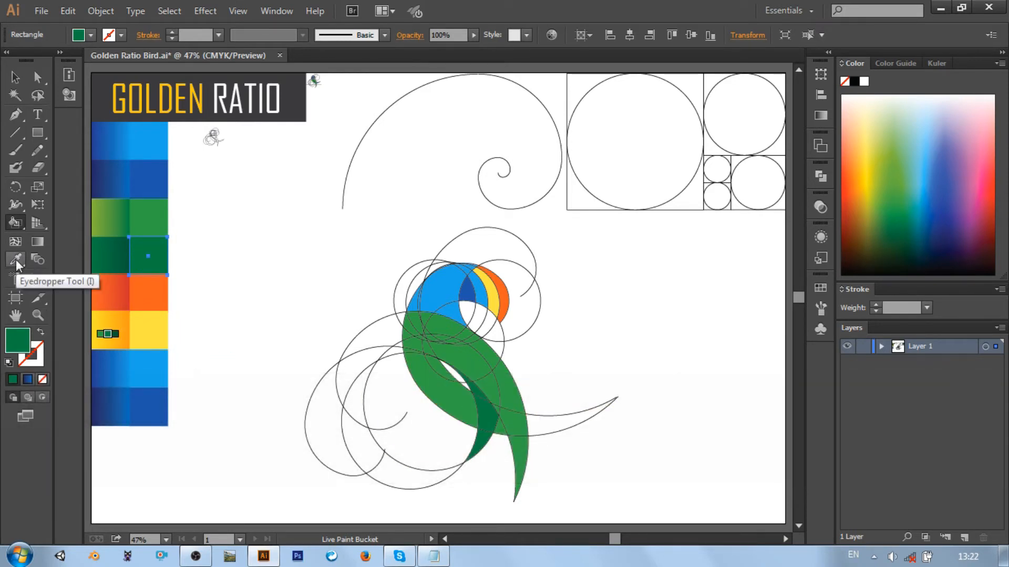
Fill the lower body curve and the tail sweeping out to the side with the flat dark blue swatch
{"action": "left_click", "coordinate": [16, 259]}
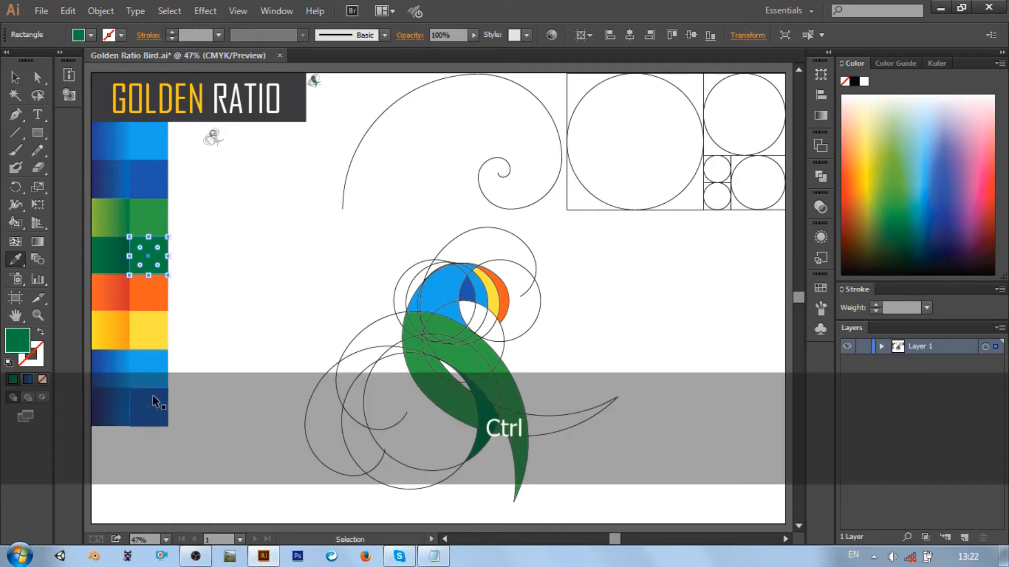
{"action": "left_click", "coordinate": [153, 395], "text": "ctrl"}
{"action": "left_click", "coordinate": [14, 227]}
{"action": "left_click", "coordinate": [432, 386]}
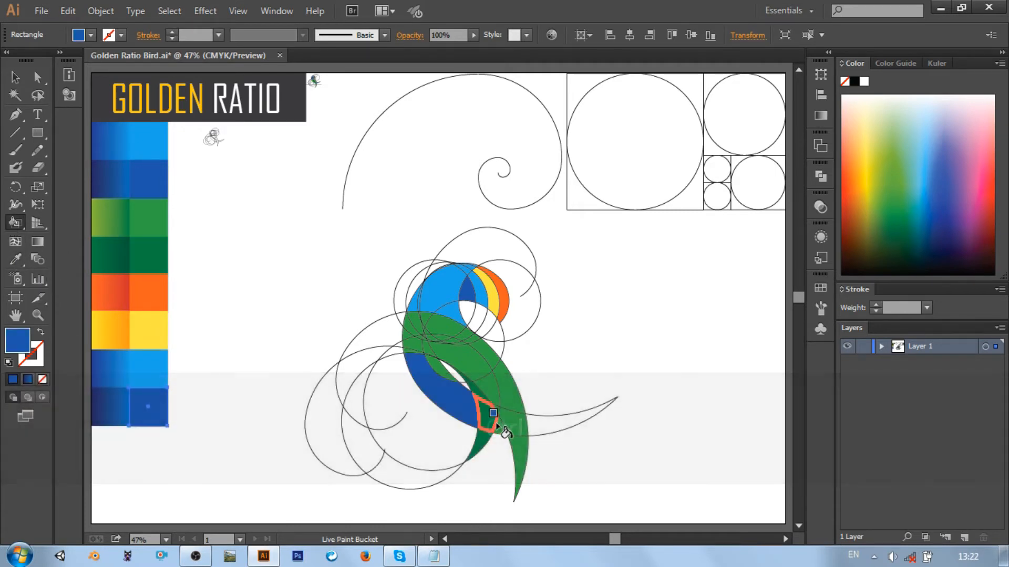
{"action": "left_click", "coordinate": [531, 423]}
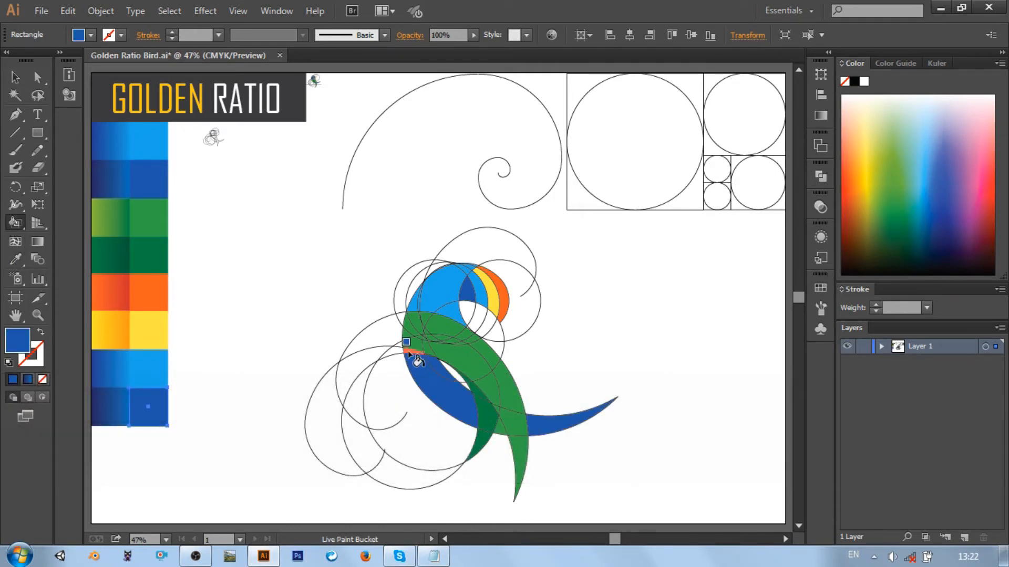
Try filling the narrow gap between the green breast and the dark blue body curve flat light blue
{"action": "left_click", "coordinate": [14, 261]}
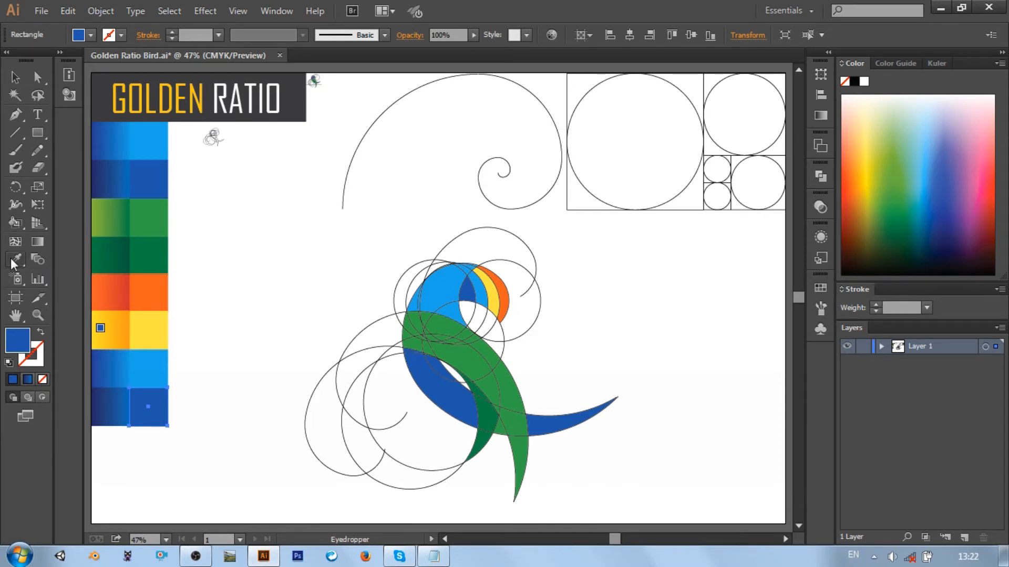
{"action": "left_click", "coordinate": [147, 369], "text": "ctrl"}
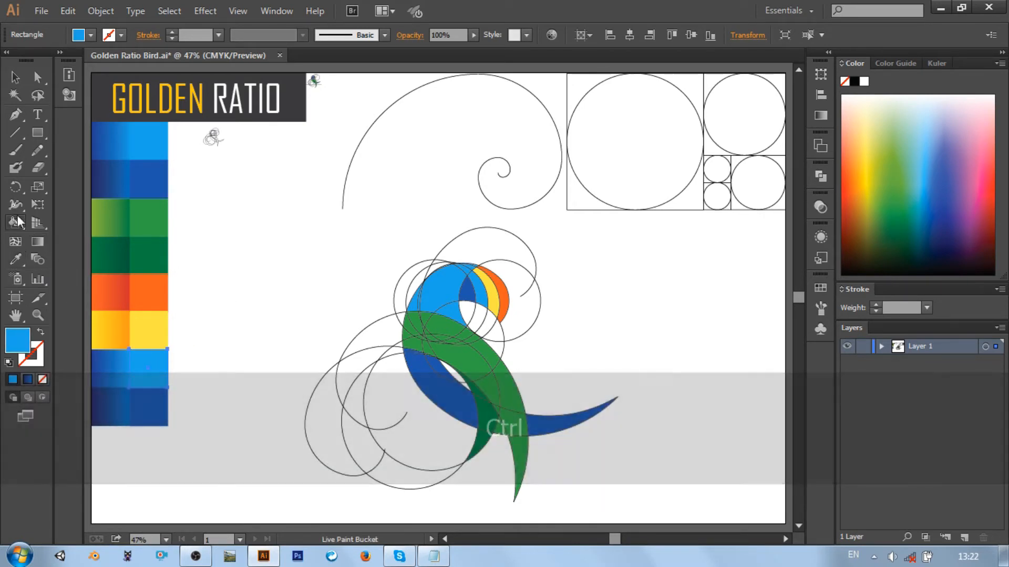
{"action": "key", "text": "k"}
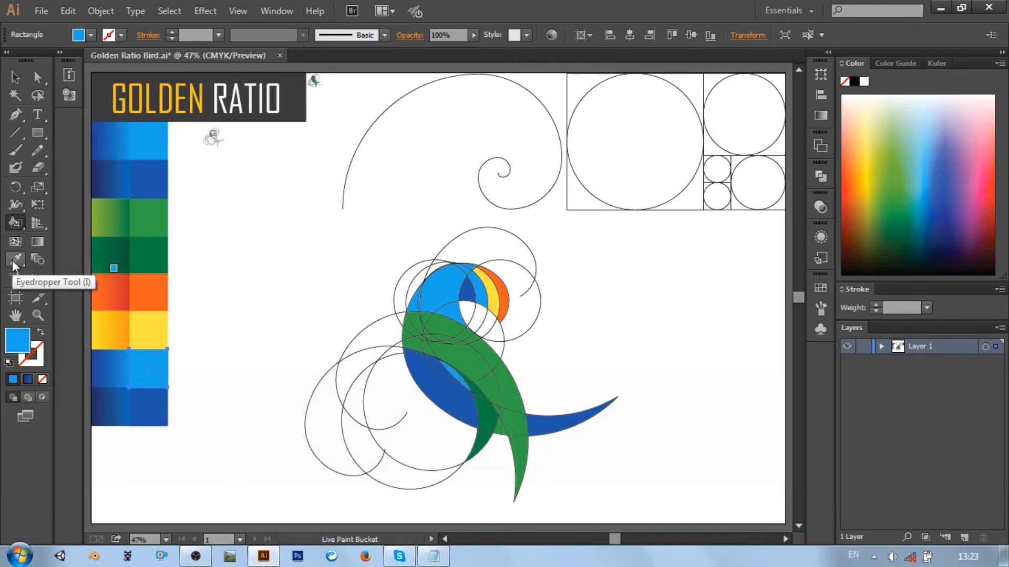
Fill the narrow gap between the green breast and the lower body curve flat dark blue, and leave Live Paint Bucket
{"action": "left_click", "coordinate": [147, 418]}
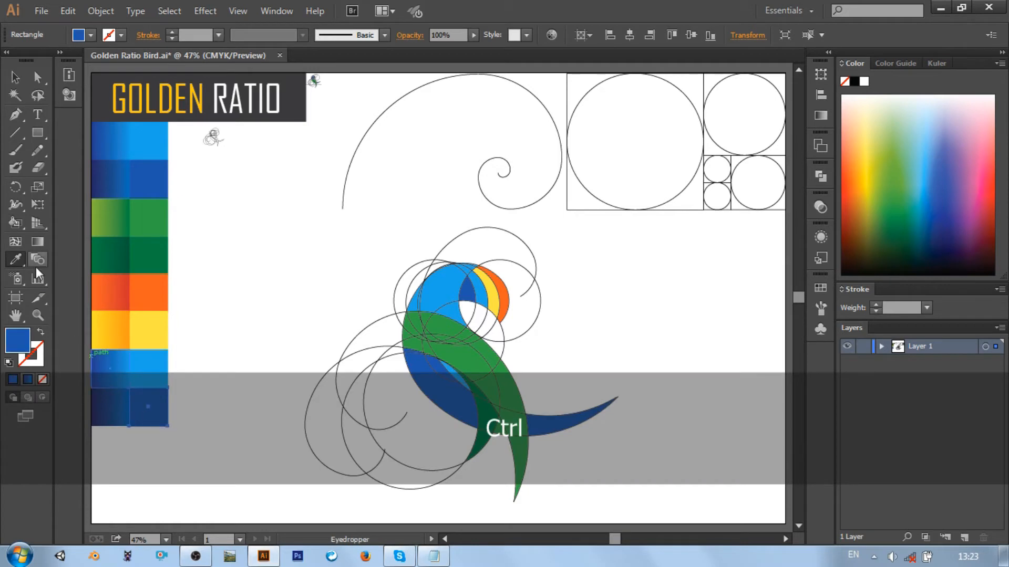
{"action": "key", "text": "k"}
{"action": "key", "text": "ctrl+z"}
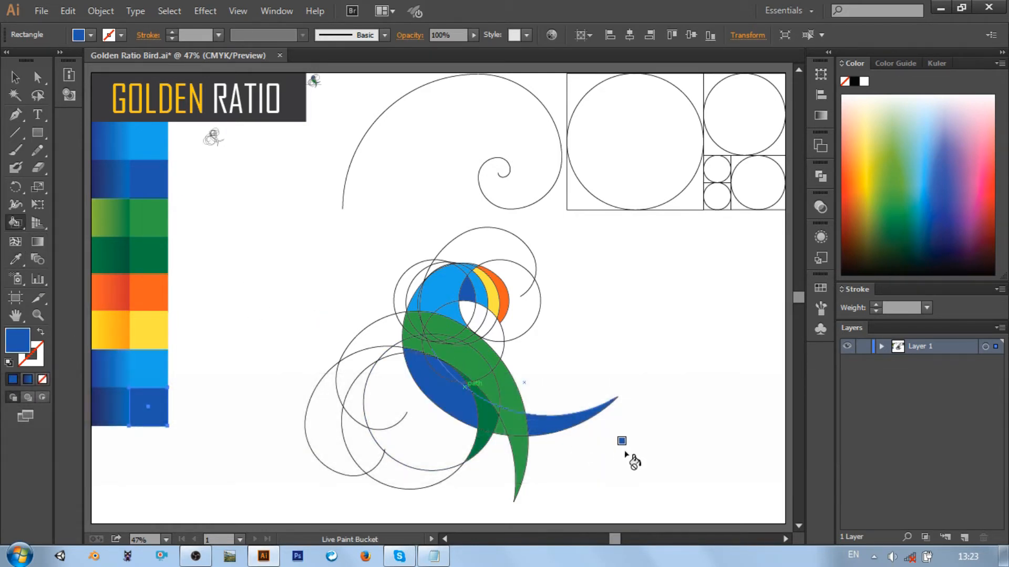
{"action": "left_click", "coordinate": [14, 81]}
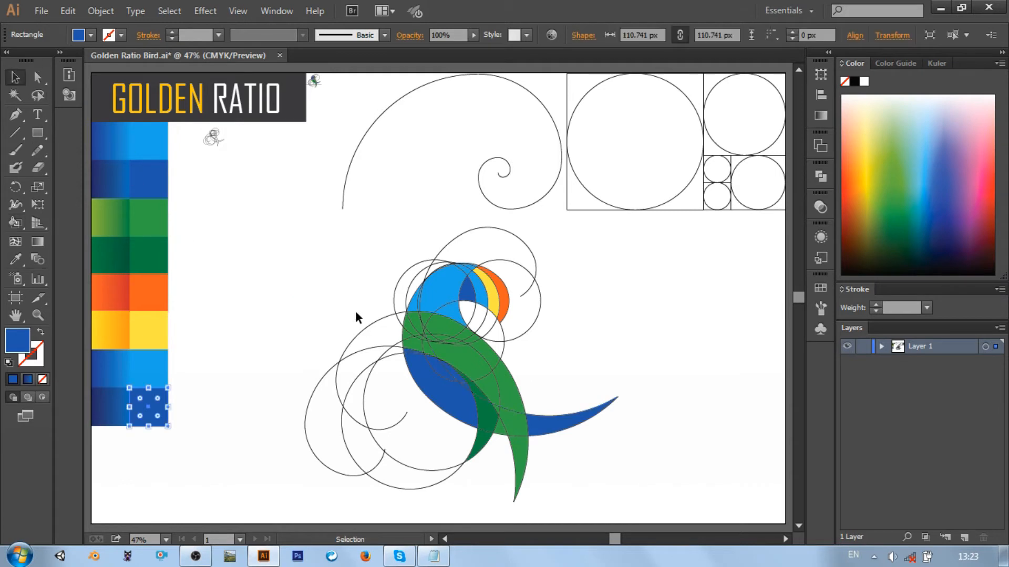
Remove the stroke from the whole Live Paint bird so only its color fills remain
{"action": "left_click_drag", "start_coordinate": [337, 286], "coordinate": [543, 433]}
{"action": "left_click", "coordinate": [121, 35]}
{"action": "left_click", "coordinate": [12, 63]}
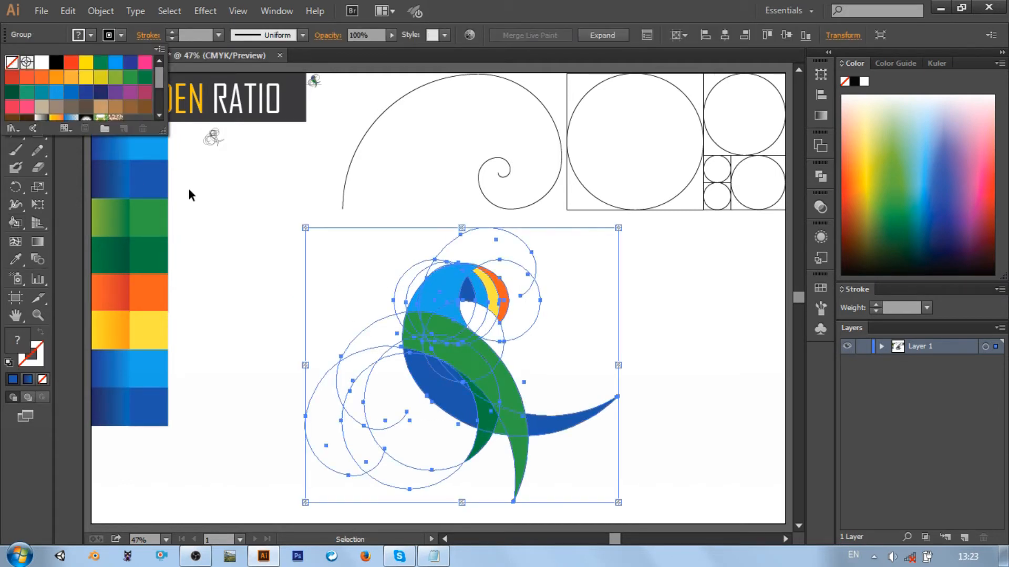
{"action": "left_click", "coordinate": [254, 232]}
{"action": "left_click", "coordinate": [254, 232]}
{"action": "left_click", "coordinate": [417, 328]}
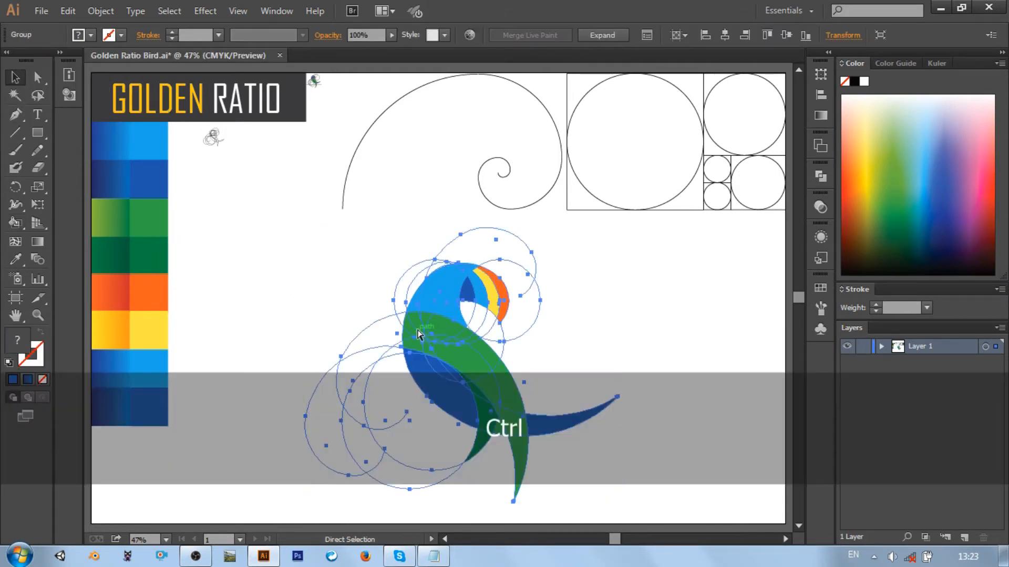
Fill the small gap on the back of the head and the sliver at the neck tip flat light blue with Live Paint
{"action": "key", "text": "ctrl+equal"}
{"action": "key", "text": "ctrl+equal"}
{"action": "key", "text": "ctrl+equal"}
{"action": "key", "text": "ctrl+equal"}
{"action": "key", "text": "ctrl+equal"}
{"action": "key", "text": "ctrl+equal"}
{"action": "scroll", "coordinate": [417, 325], "scroll_direction": "up", "scroll_amount": 5}
{"action": "scroll", "coordinate": [412, 320], "scroll_direction": "right", "scroll_amount": 7}
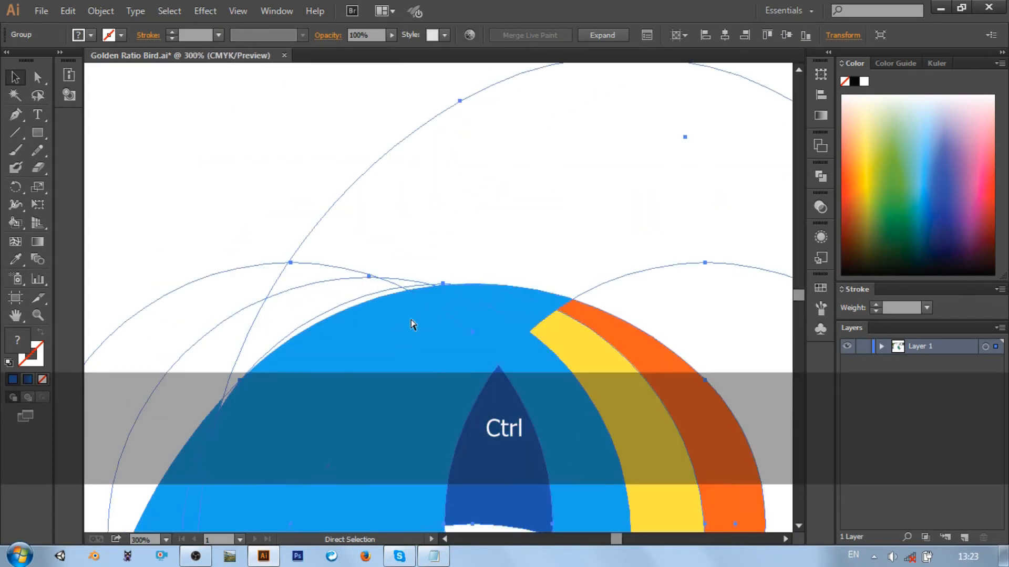
{"action": "scroll", "coordinate": [403, 319], "scroll_direction": "down", "scroll_amount": 4}
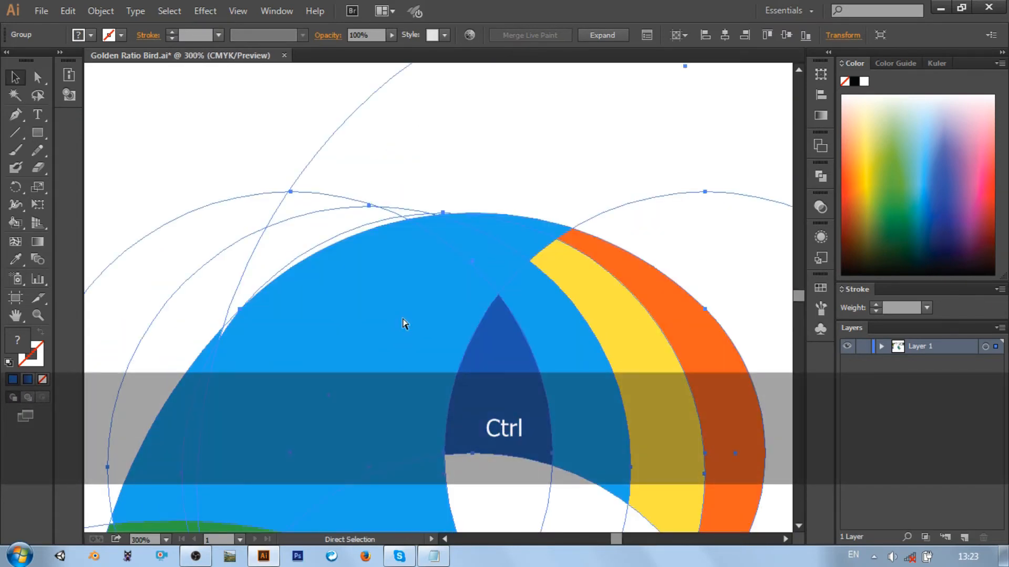
{"action": "key", "text": "ctrl+0"}
{"action": "left_click", "coordinate": [12, 262]}
{"action": "key", "text": "ctrl"}
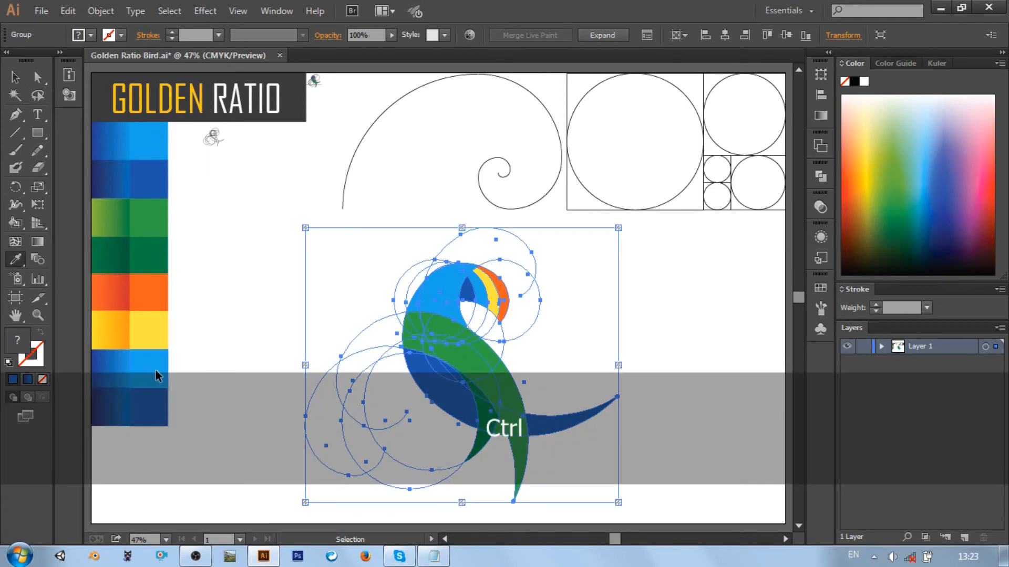
{"action": "left_click", "coordinate": [155, 370], "text": "ctrl"}
{"action": "left_click", "coordinate": [21, 217]}
{"action": "key", "text": "ctrl+equal"}
{"action": "key", "text": "ctrl+equal"}
{"action": "key", "text": "ctrl+equal"}
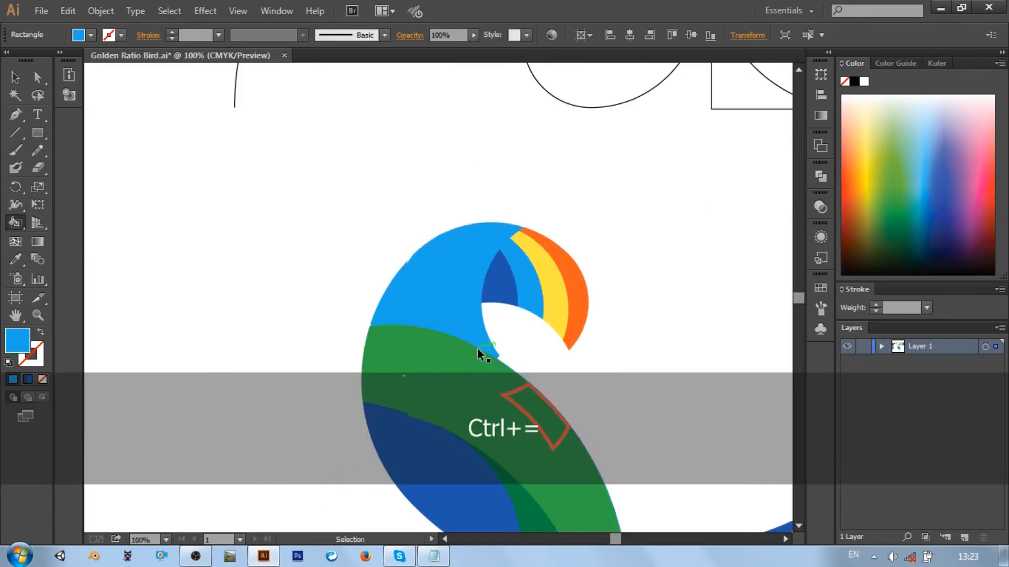
{"action": "key", "text": "ctrl+equal"}
{"action": "key", "text": "ctrl+equal"}
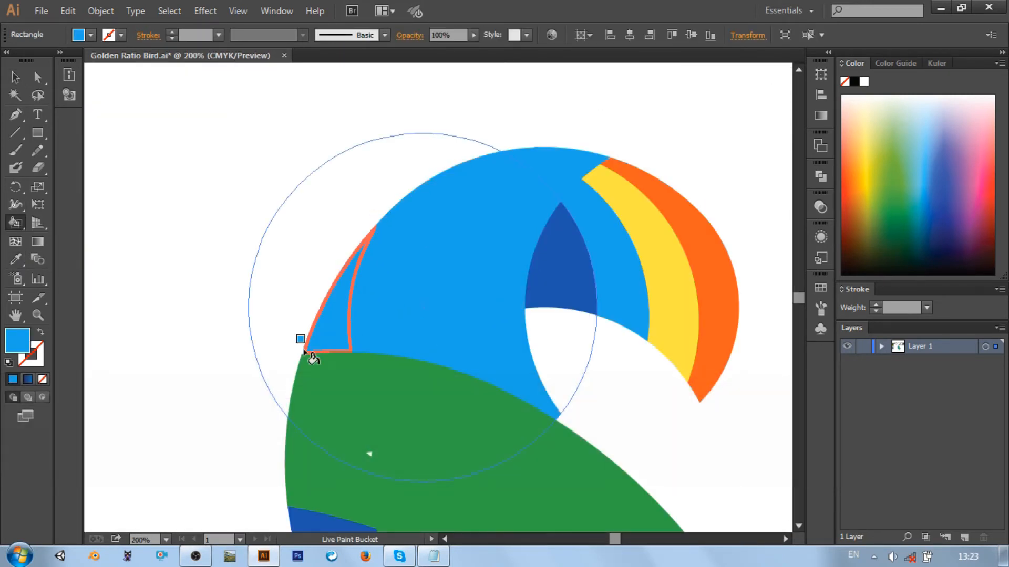
{"action": "scroll", "coordinate": [568, 399], "scroll_direction": "down", "scroll_amount": 1}
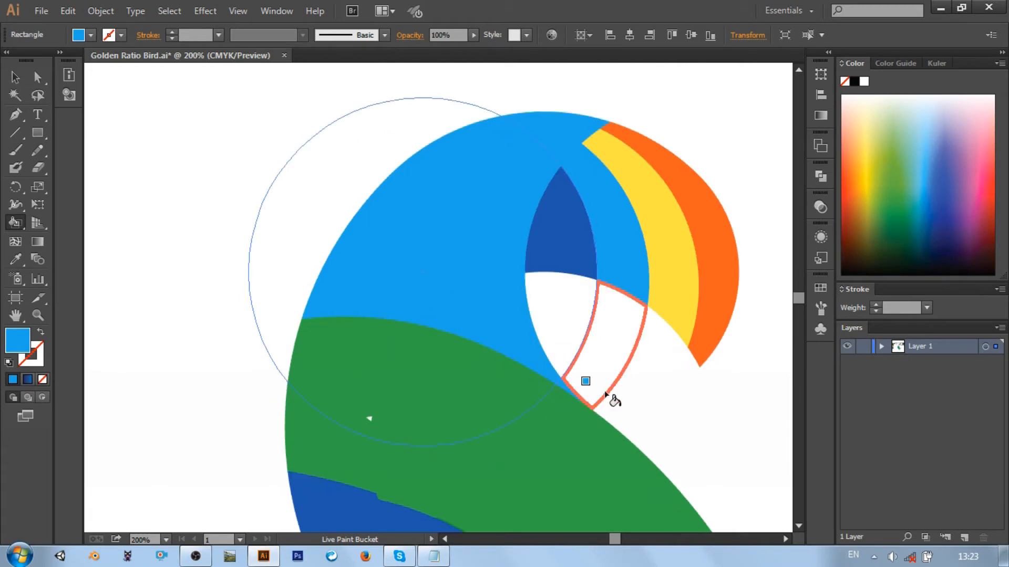
{"action": "scroll", "coordinate": [606, 395], "scroll_direction": "down", "scroll_amount": 6}
{"action": "scroll", "coordinate": [578, 352], "scroll_direction": "down", "scroll_amount": 2}
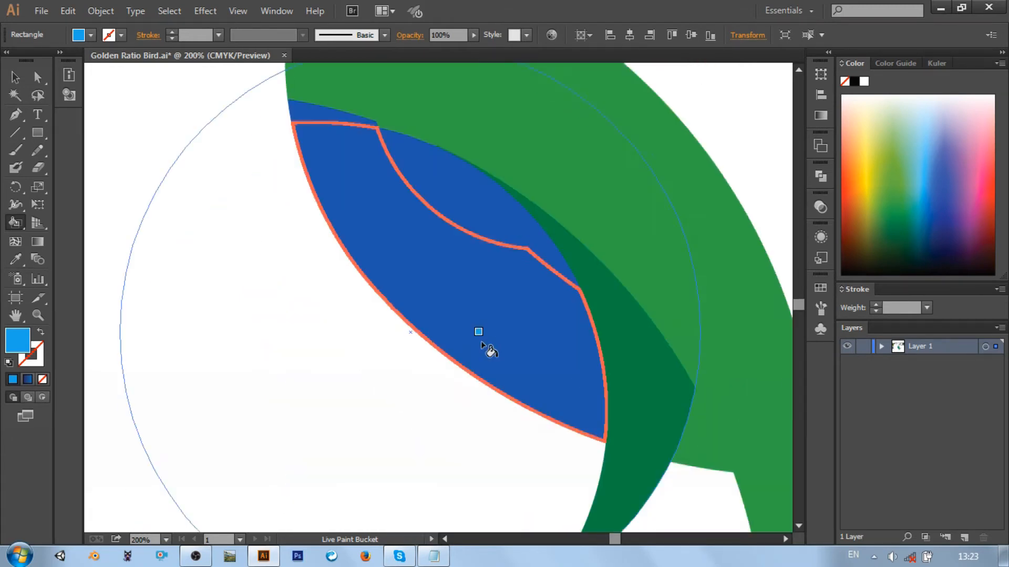
{"action": "key", "text": "ctrl+0"}
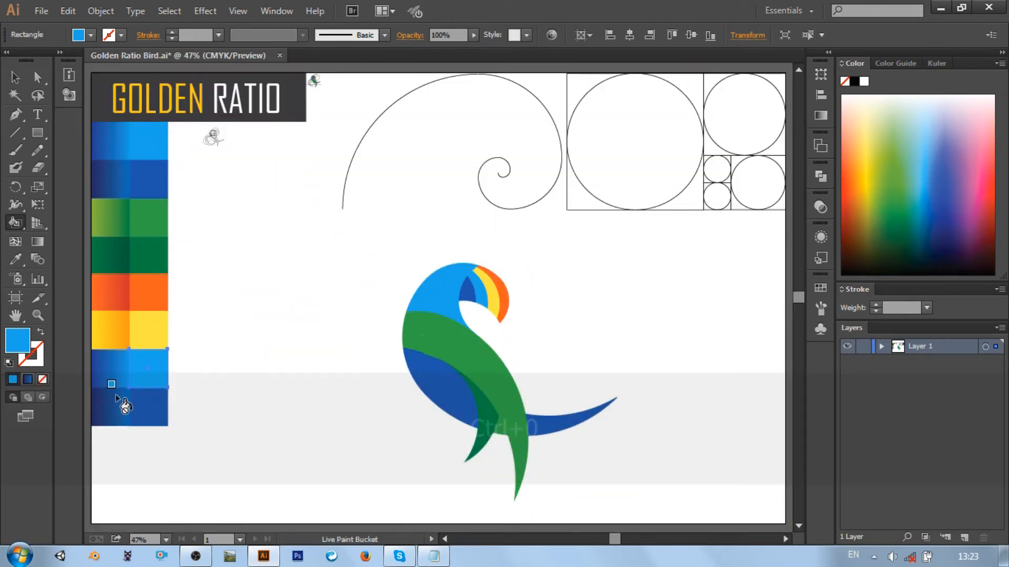
{"action": "left_click", "coordinate": [14, 262]}
{"action": "left_click", "coordinate": [163, 406], "text": "ctrl"}
{"action": "left_click", "coordinate": [20, 227]}
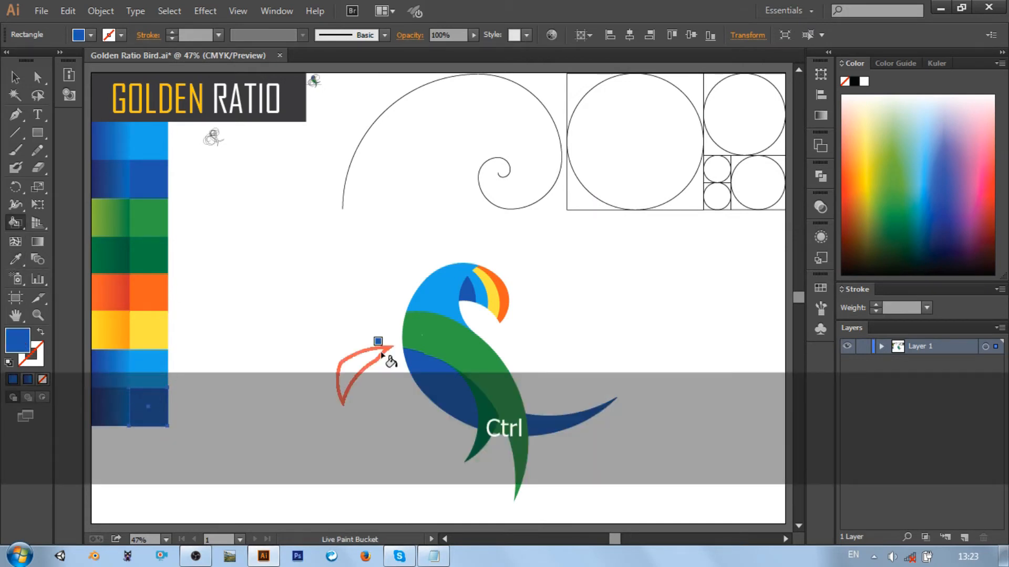
Fill the white speck in the breast and the thin blue strip along the breast band's lower edge flat light green
{"action": "left_click", "coordinate": [21, 265]}
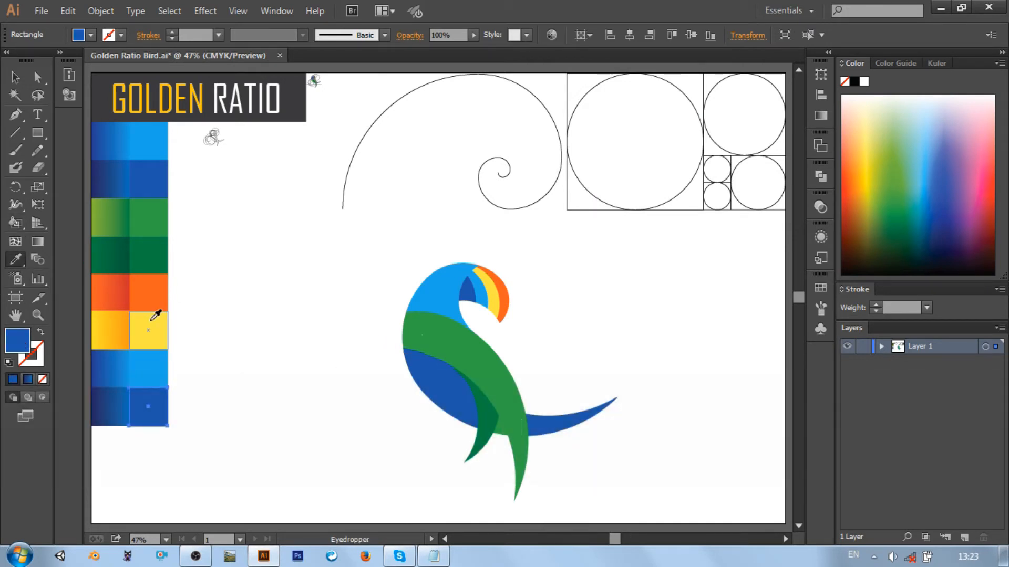
{"action": "left_click", "coordinate": [148, 217], "text": "ctrl"}
{"action": "left_click", "coordinate": [11, 228]}
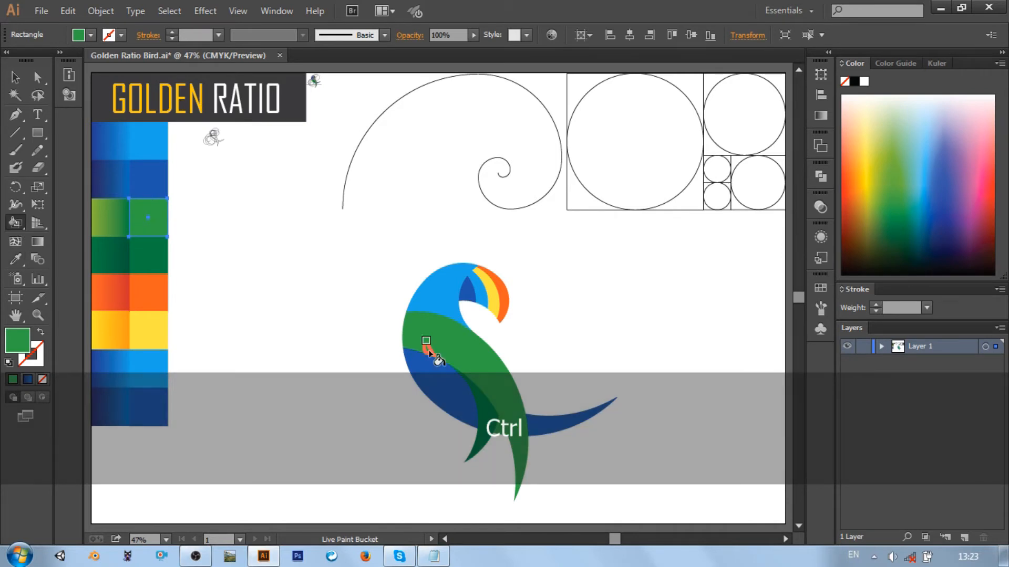
{"action": "key", "text": "ctrl+equal"}
{"action": "key", "text": "ctrl+equal"}
{"action": "key", "text": "ctrl+equal"}
{"action": "key", "text": "ctrl+equal"}
{"action": "key", "text": "ctrl+equal"}
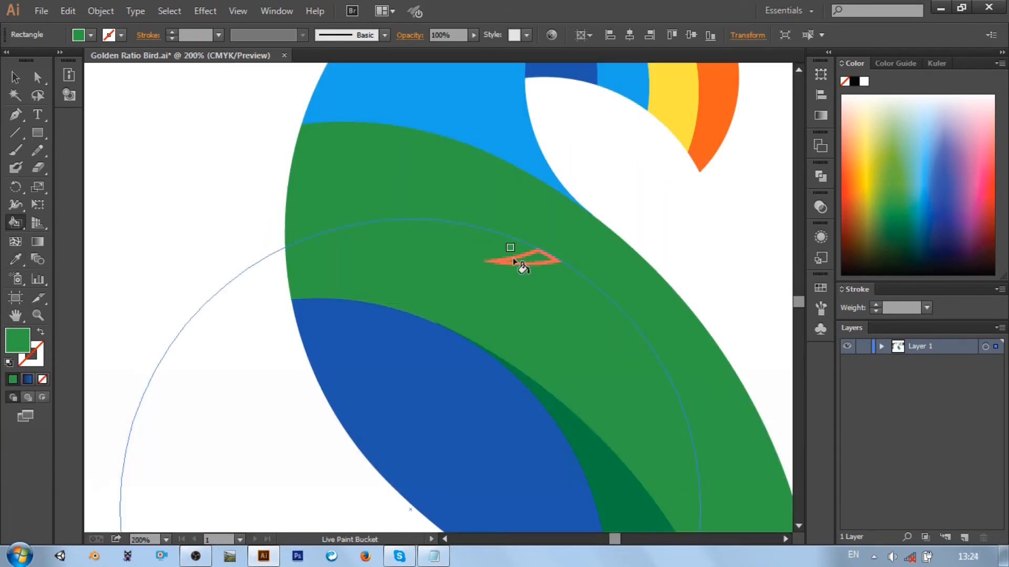
Examine the lower body, tail and head up close for unfilled gaps
{"action": "scroll", "coordinate": [513, 257], "scroll_direction": "down", "scroll_amount": 5}
{"action": "scroll", "coordinate": [513, 258], "scroll_direction": "right", "scroll_amount": 6}
{"action": "scroll", "coordinate": [599, 347], "scroll_direction": "down", "scroll_amount": 5}
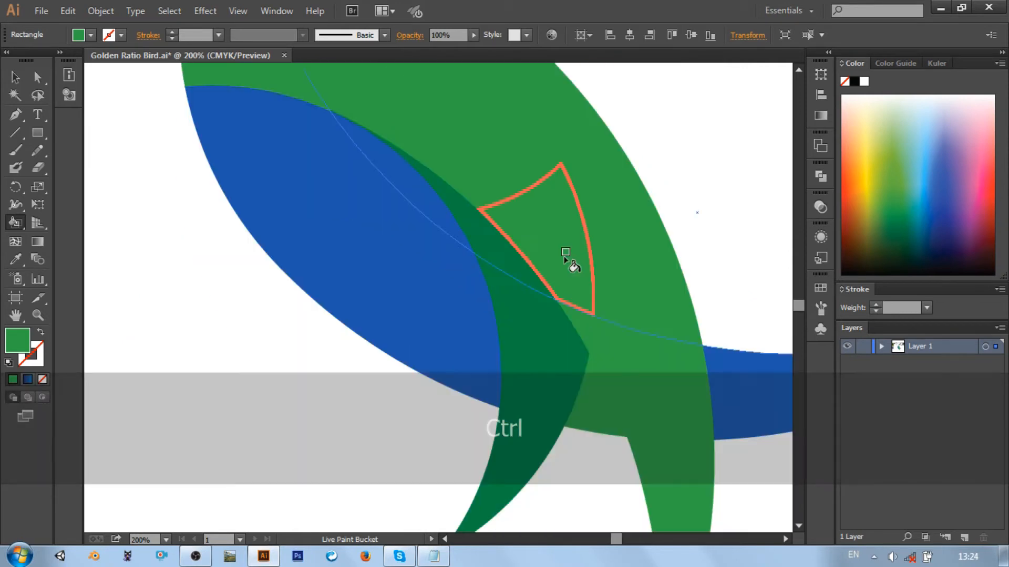
{"action": "scroll", "coordinate": [541, 210], "scroll_direction": "right", "scroll_amount": 5}
{"action": "key", "text": "ctrl+minus"}
{"action": "key", "text": "ctrl+minus"}
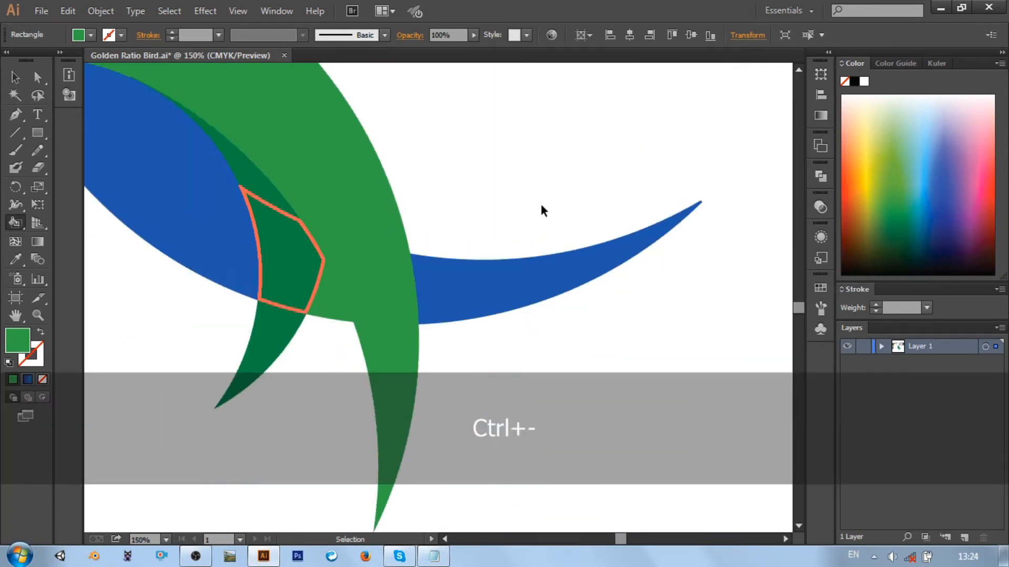
{"action": "key", "text": "ctrl+0"}
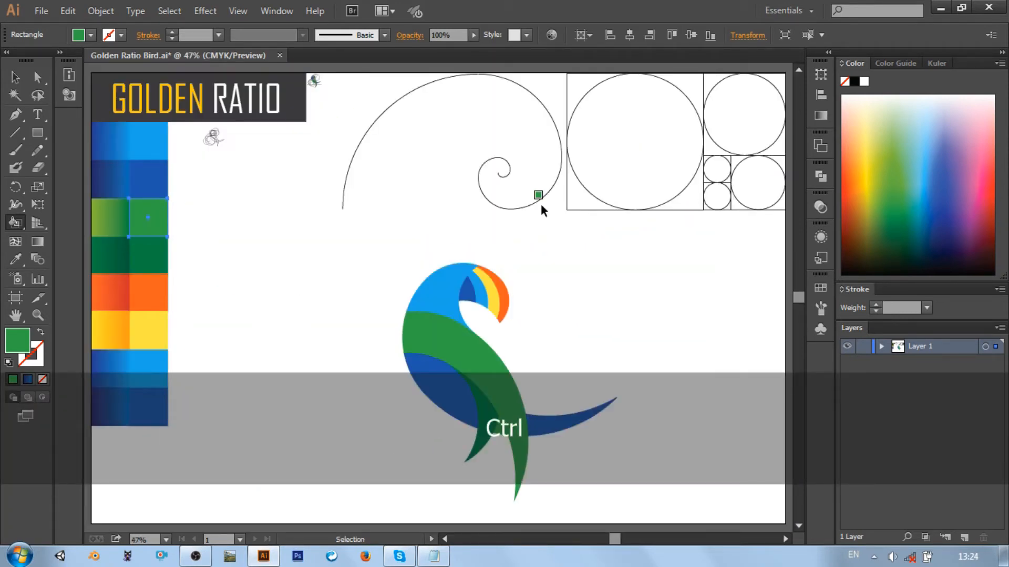
{"action": "key", "text": "ctrl+equal"}
{"action": "key", "text": "ctrl+equal"}
{"action": "key", "text": "ctrl+equal"}
{"action": "key", "text": "ctrl+equal"}
{"action": "key", "text": "ctrl+equal"}
{"action": "key", "text": "ctrl+equal"}
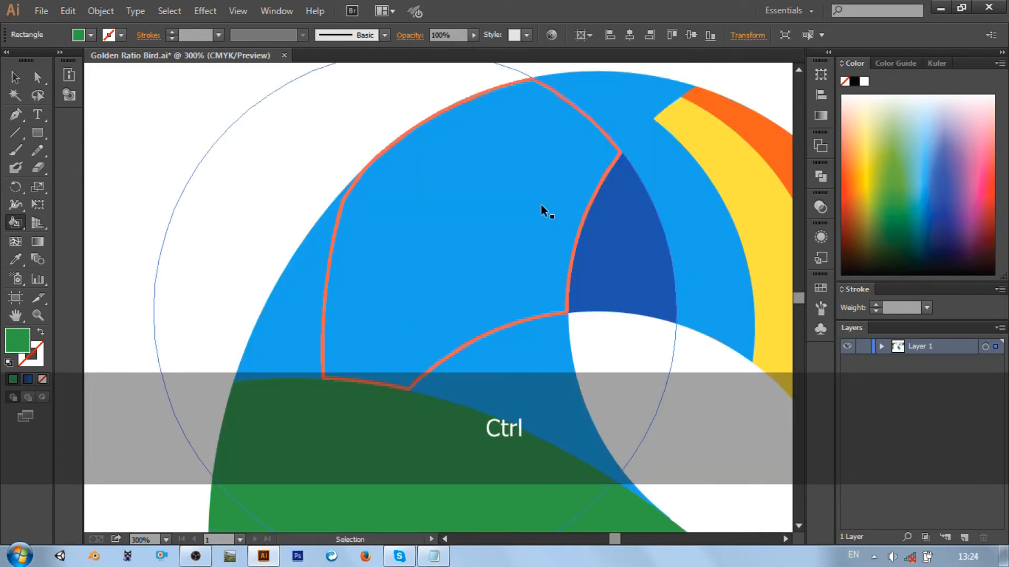
{"action": "key", "text": "ctrl+0"}
Expand the Live Paint bird into ordinary shapes
{"action": "left_click", "coordinate": [493, 382]}
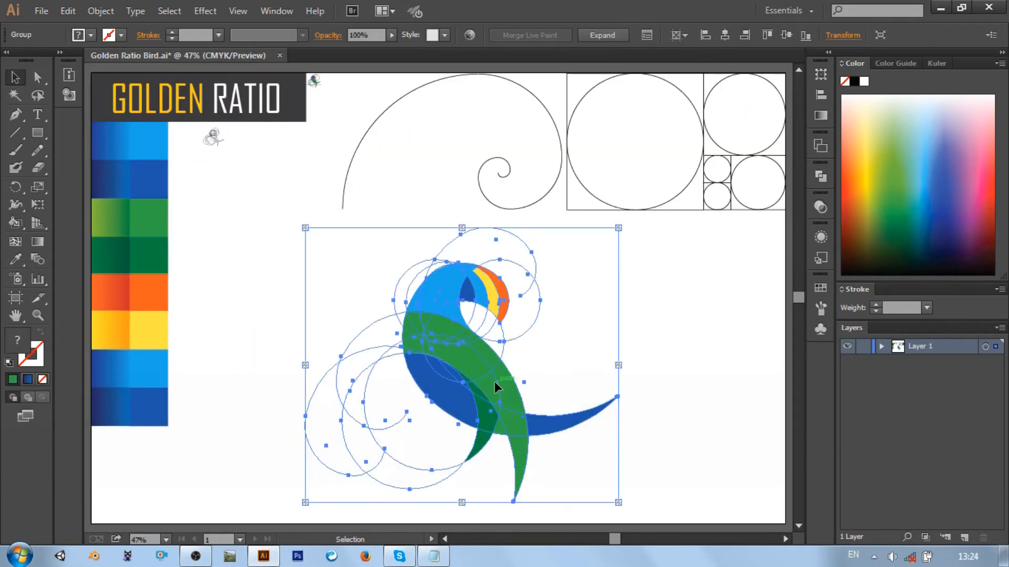
{"action": "left_click", "coordinate": [100, 11]}
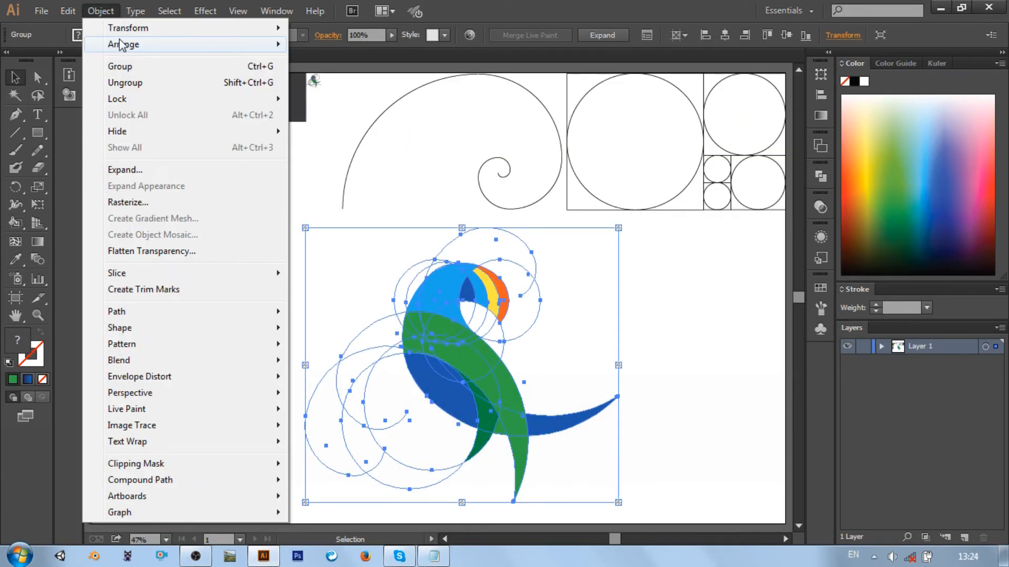
{"action": "left_click", "coordinate": [125, 170]}
{"action": "left_click", "coordinate": [487, 360]}
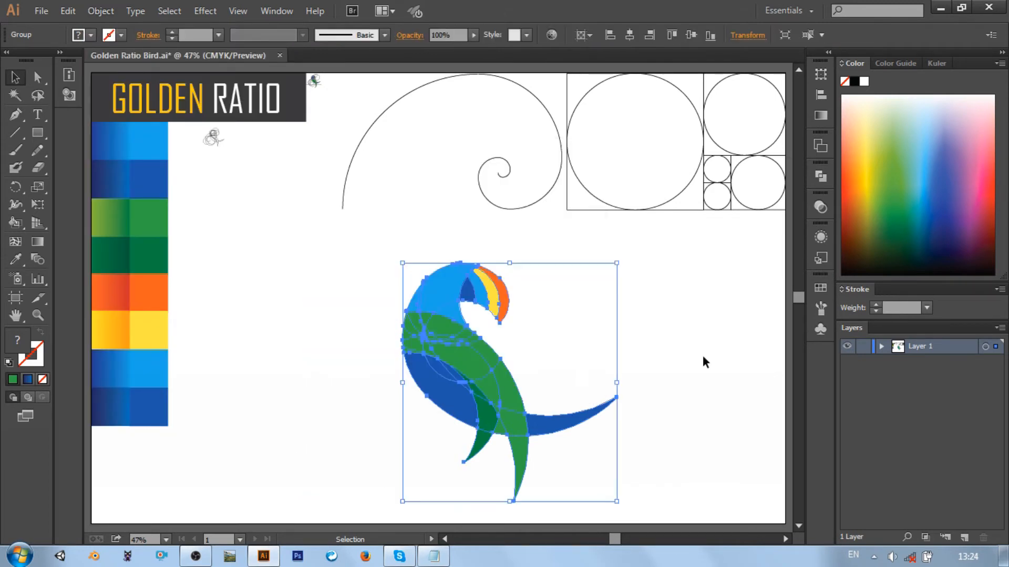
Merge the expanded bird's same-colored pieces with Pathfinder, and ungroup the merged shapes
{"action": "left_click", "coordinate": [821, 176]}
{"action": "left_click", "coordinate": [701, 240]}
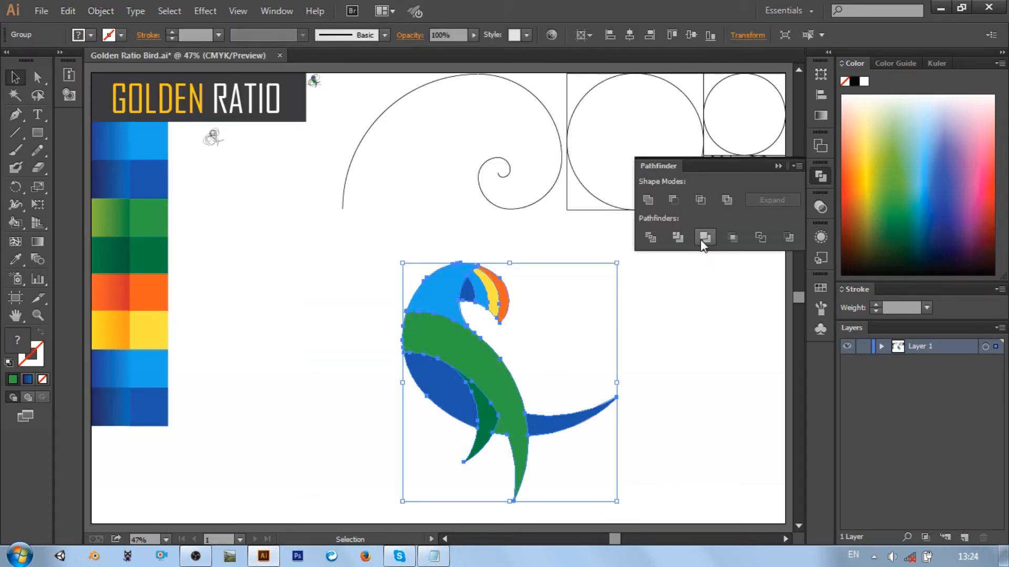
{"action": "left_click", "coordinate": [669, 316]}
{"action": "left_click_drag", "start_coordinate": [347, 245], "coordinate": [625, 471]}
{"action": "right_click", "coordinate": [483, 377]}
{"action": "left_click", "coordinate": [509, 465]}
{"action": "left_click", "coordinate": [301, 345]}
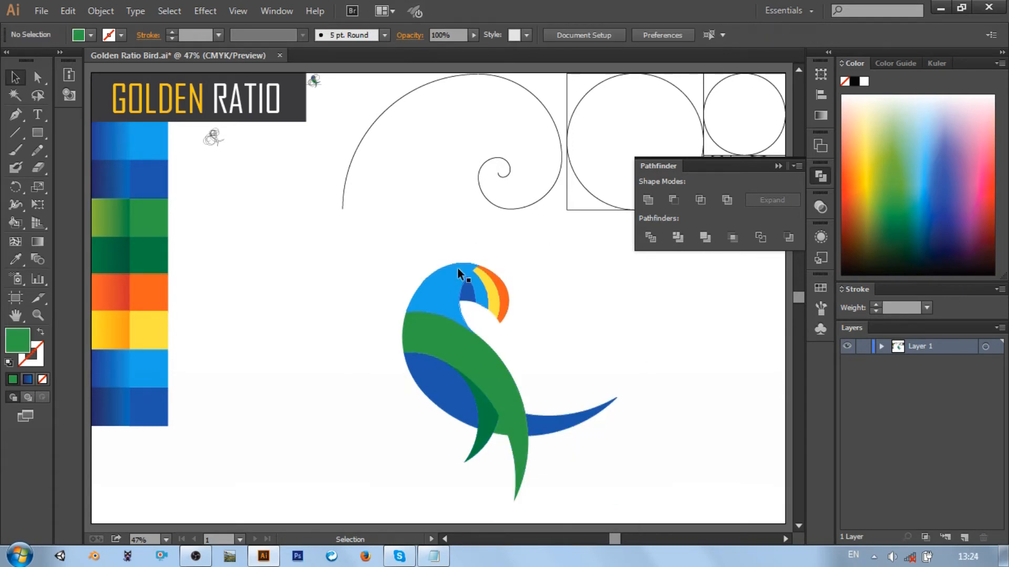
Apply the orange-red gradient swatch to the outer beak and the light blue gradient swatch to the head
{"action": "left_click", "coordinate": [502, 298]}
{"action": "left_click", "coordinate": [19, 264]}
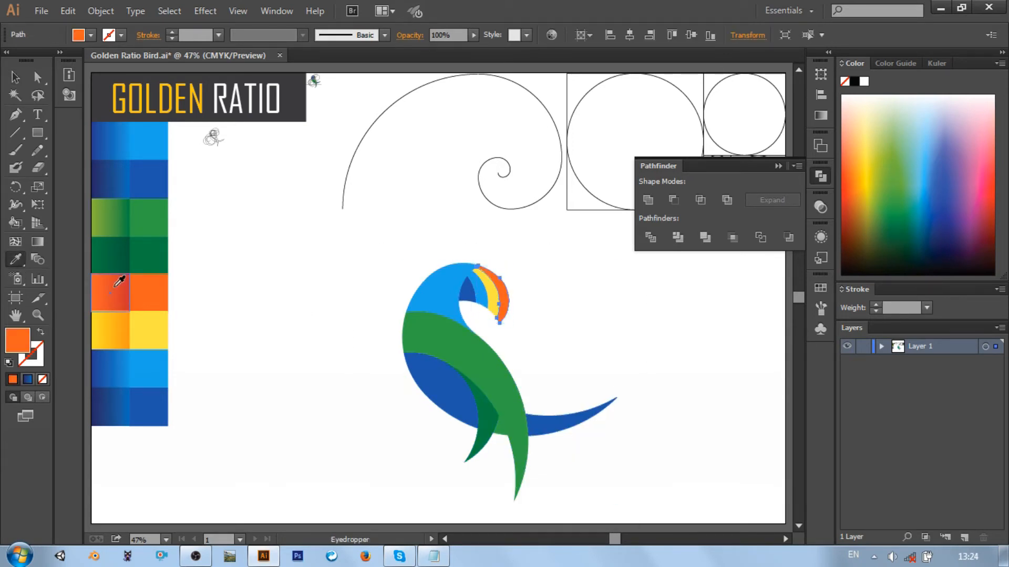
{"action": "left_click", "coordinate": [117, 286]}
{"action": "left_click", "coordinate": [486, 293], "text": "ctrl"}
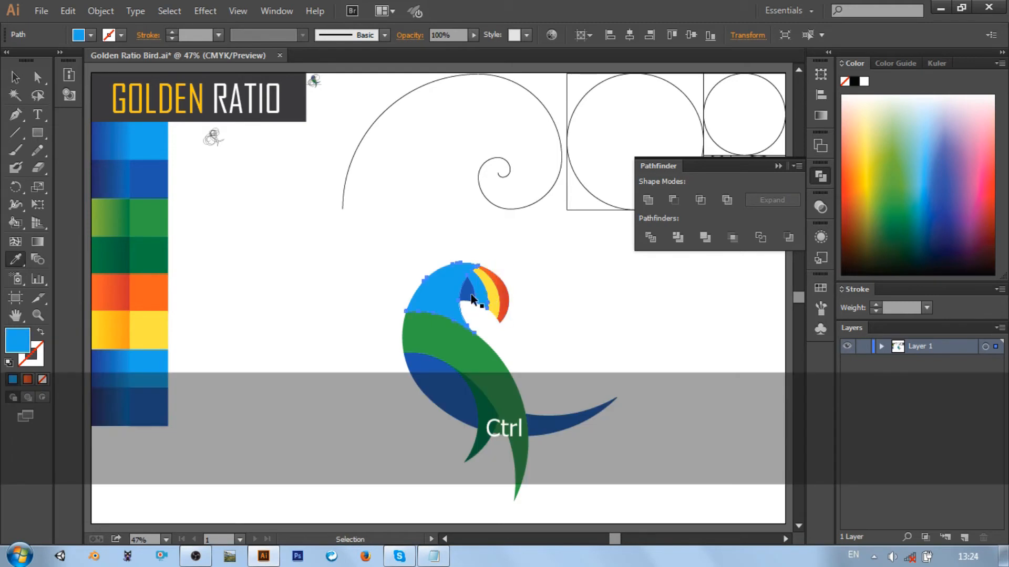
{"action": "left_click", "coordinate": [128, 383]}
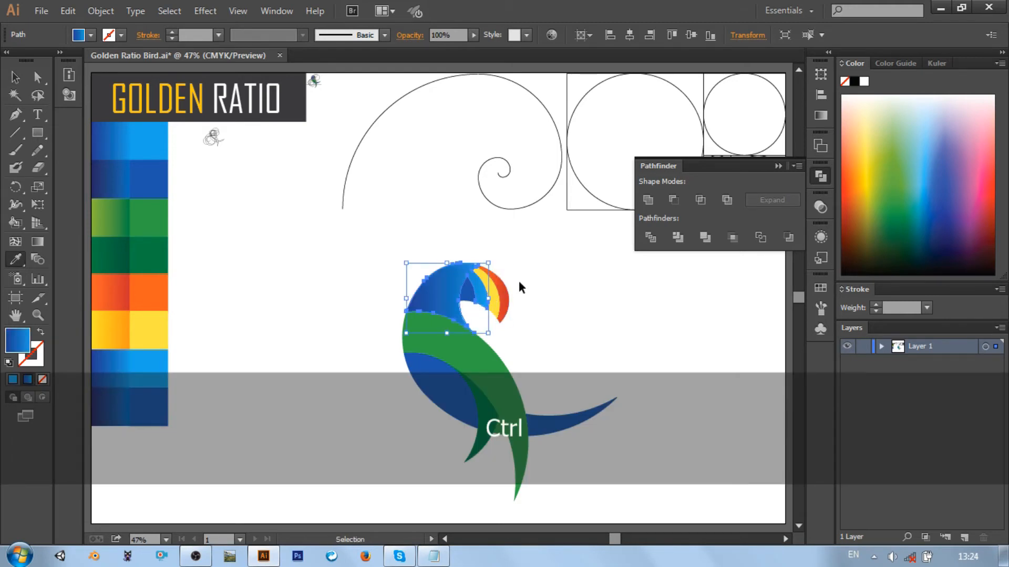
Apply the dark blue gradient swatch to the pointed face shape and the yellow-orange gradient swatch to the inner beak band
{"action": "left_click", "coordinate": [469, 290], "text": "ctrl"}
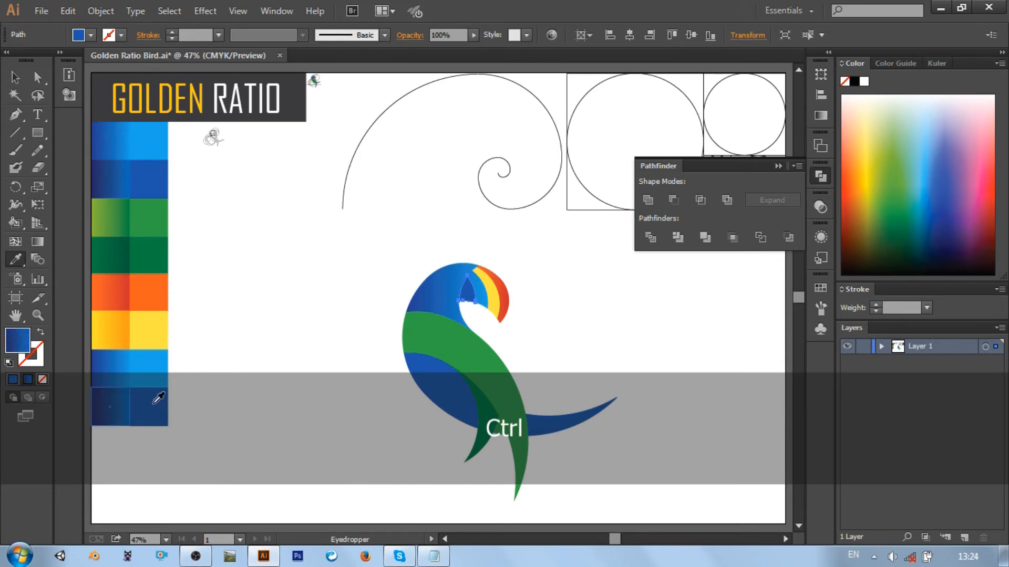
{"action": "left_click", "coordinate": [493, 294], "text": "ctrl"}
{"action": "left_click", "coordinate": [91, 304]}
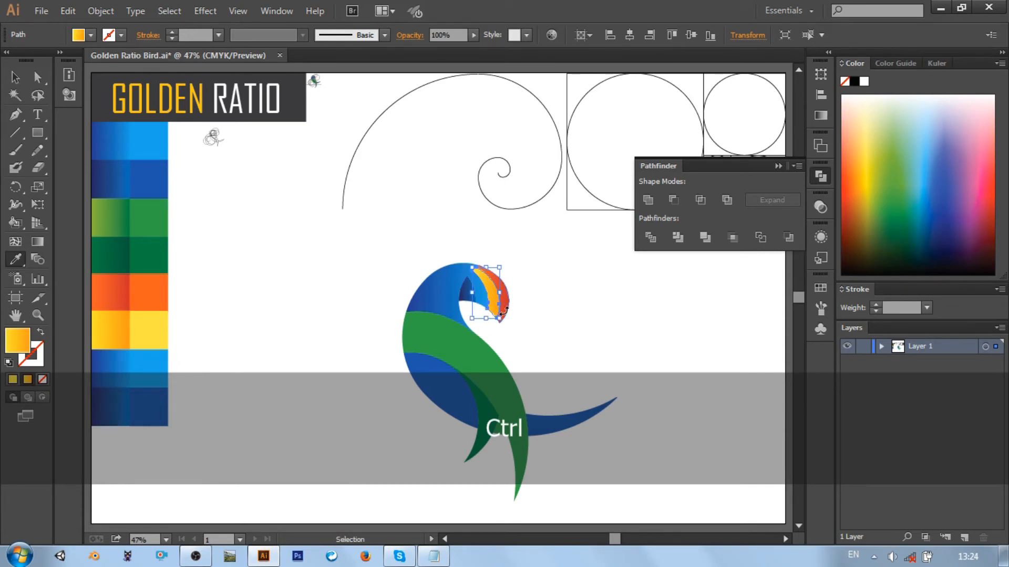
Apply the light green gradient swatch to the breast band and the dark green gradient swatch to the crescent beneath it
{"action": "left_click", "coordinate": [427, 328], "text": "ctrl"}
{"action": "left_click", "coordinate": [117, 207]}
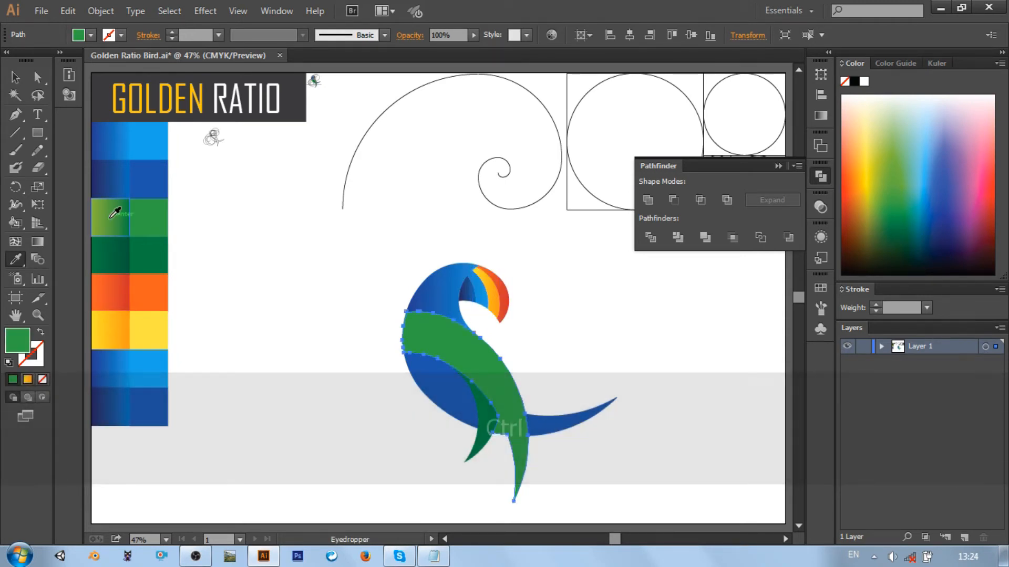
{"action": "left_click", "coordinate": [484, 418], "text": "ctrl"}
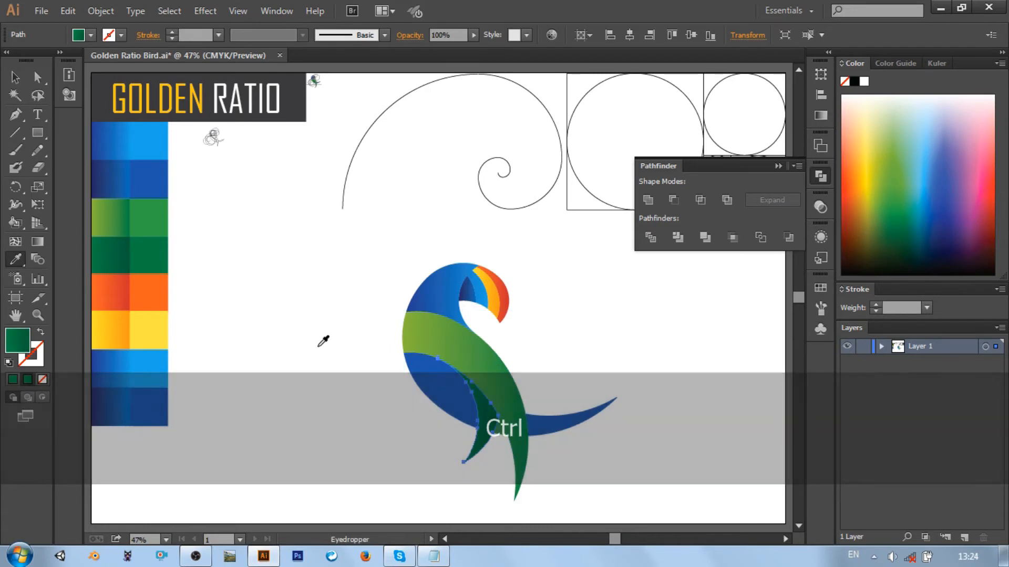
Apply the dark blue gradient swatch to the lower body curve and the outstretched tail
{"action": "left_click", "coordinate": [446, 387], "text": "ctrl"}
{"action": "left_click", "coordinate": [106, 392]}
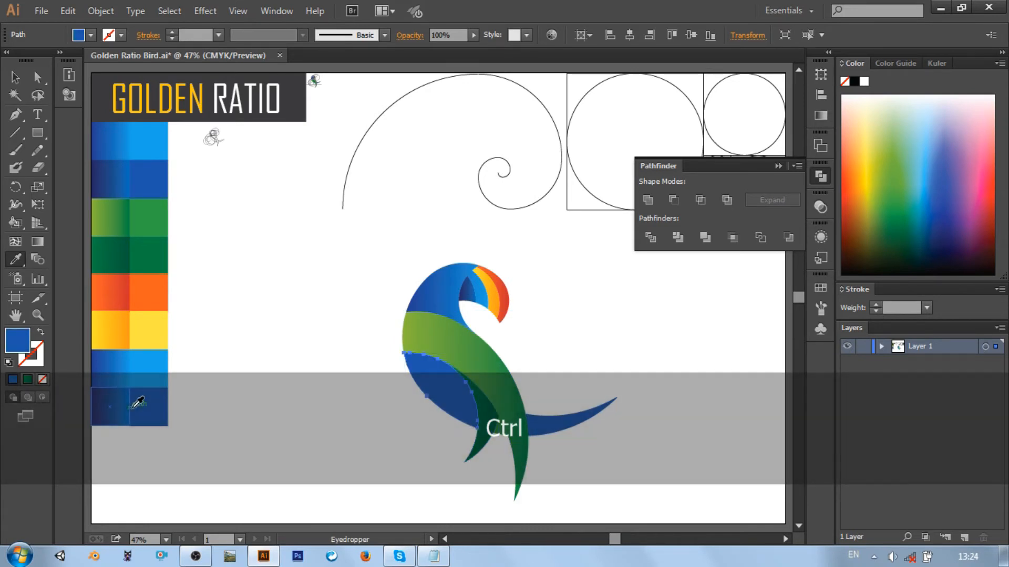
{"action": "left_click", "coordinate": [547, 426], "text": "ctrl"}
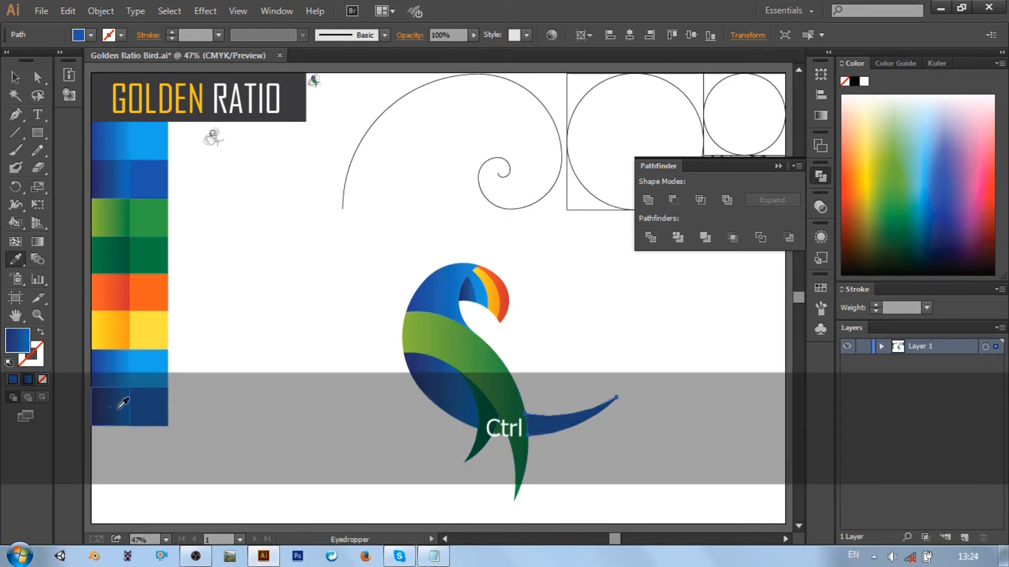
{"action": "left_click", "coordinate": [118, 408]}
{"action": "left_click", "coordinate": [15, 78]}
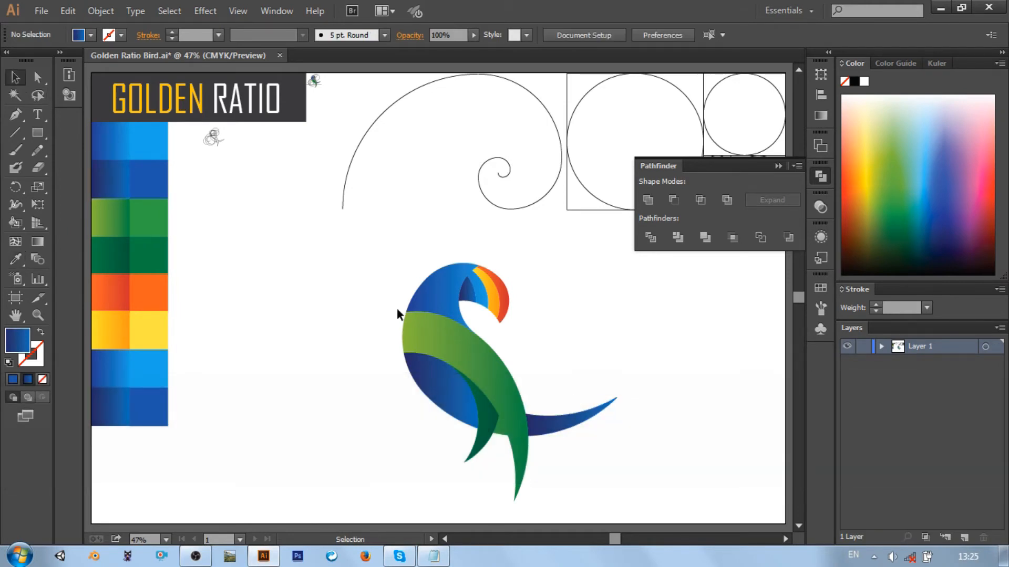
Group all of the bird's gradient-filled shapes, and close Pathfinder
{"action": "left_click_drag", "start_coordinate": [382, 243], "coordinate": [667, 530]}
{"action": "right_click", "coordinate": [513, 394]}
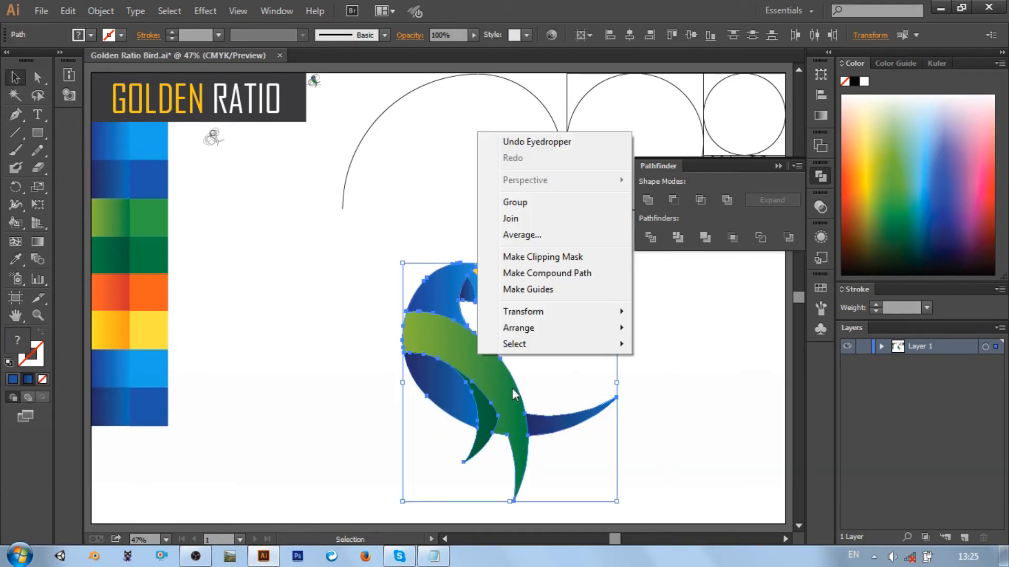
{"action": "left_click", "coordinate": [514, 203]}
{"action": "left_click", "coordinate": [707, 358]}
{"action": "left_click", "coordinate": [778, 166]}
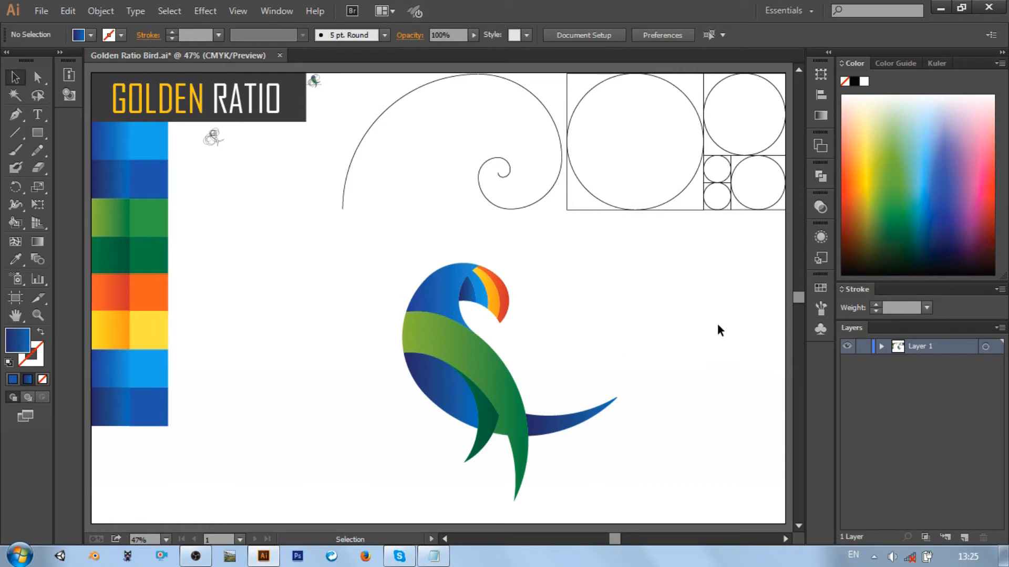
{"action": "left_click", "coordinate": [730, 167], "text": "ctrl"}
{"action": "key", "text": "ctrl+v"}
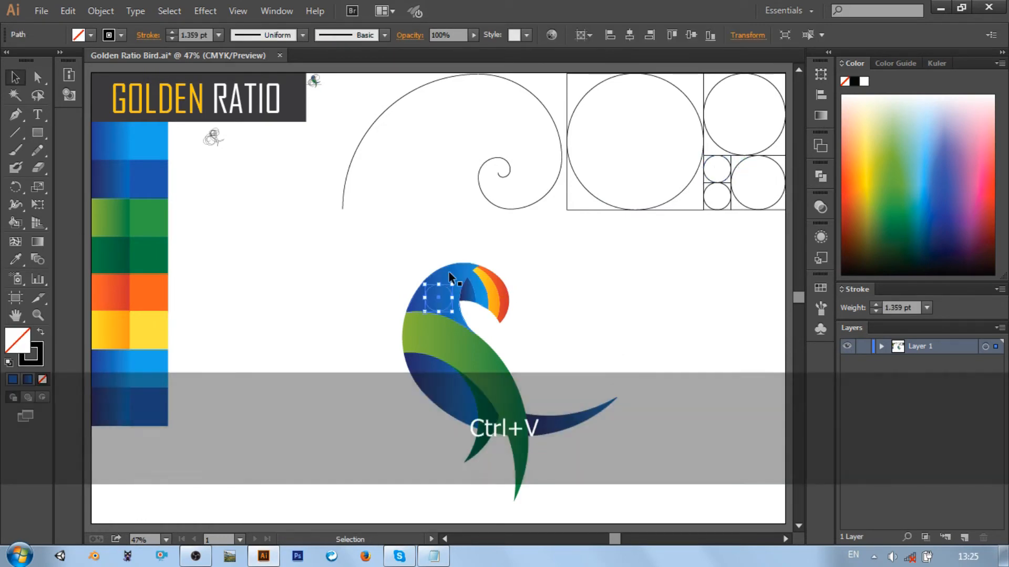
{"action": "key", "text": "Delete"}
{"action": "key", "text": "ctrl+equal"}
{"action": "key", "text": "ctrl+equal"}
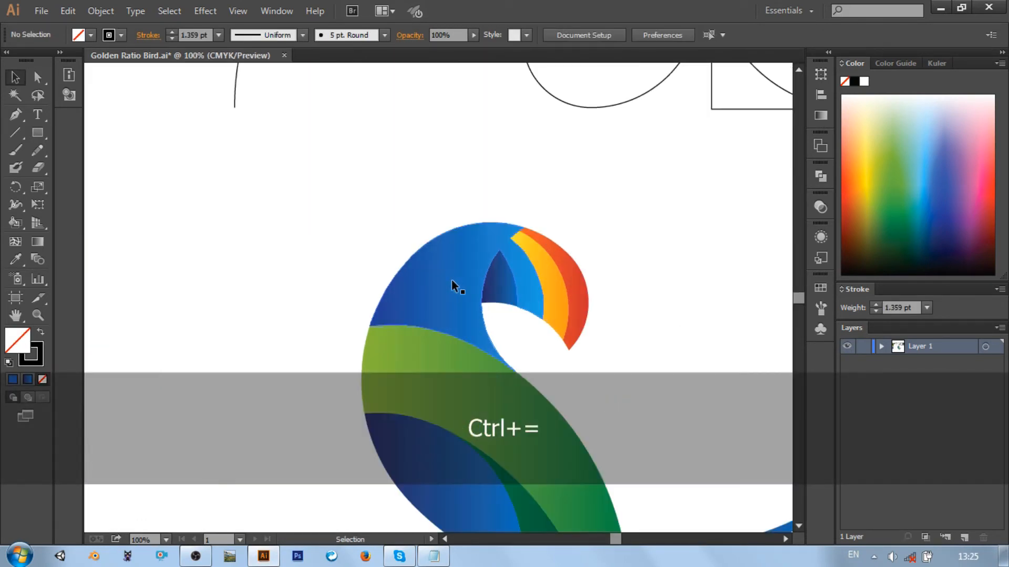
{"action": "left_click", "coordinate": [15, 116]}
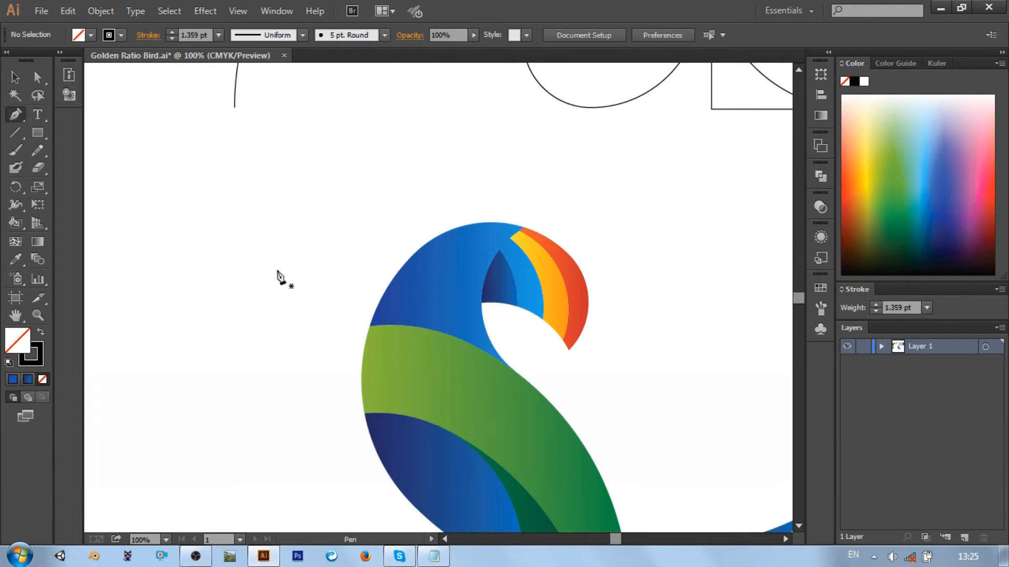
{"action": "key", "text": "ctrl+9"}
{"action": "key", "text": "ctrl+0"}
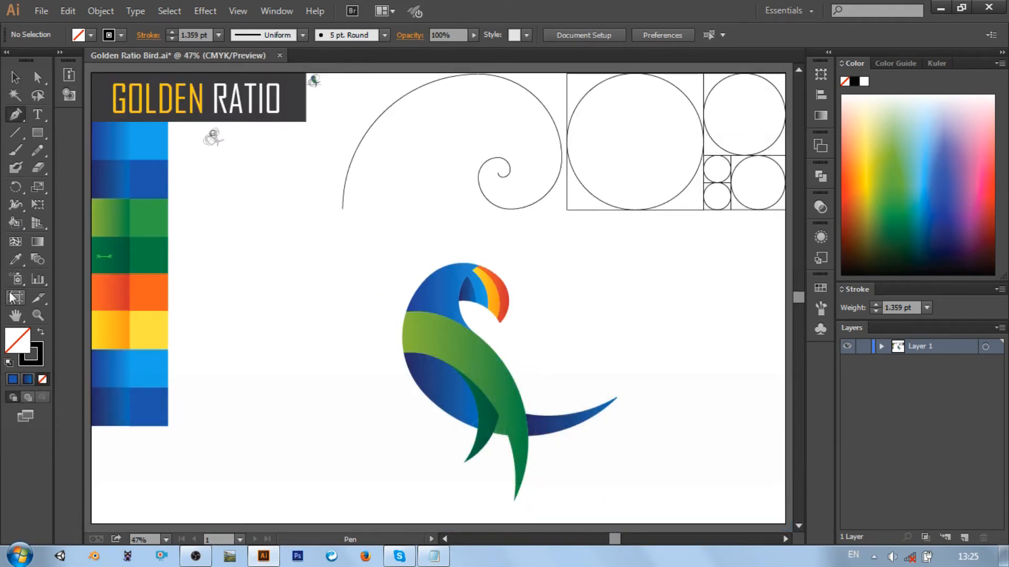
Pick up the dark green gradient swatch as the fill for a new Pen tool shape
{"action": "left_click", "coordinate": [15, 260]}
{"action": "left_click", "coordinate": [103, 249], "text": "ctrl"}
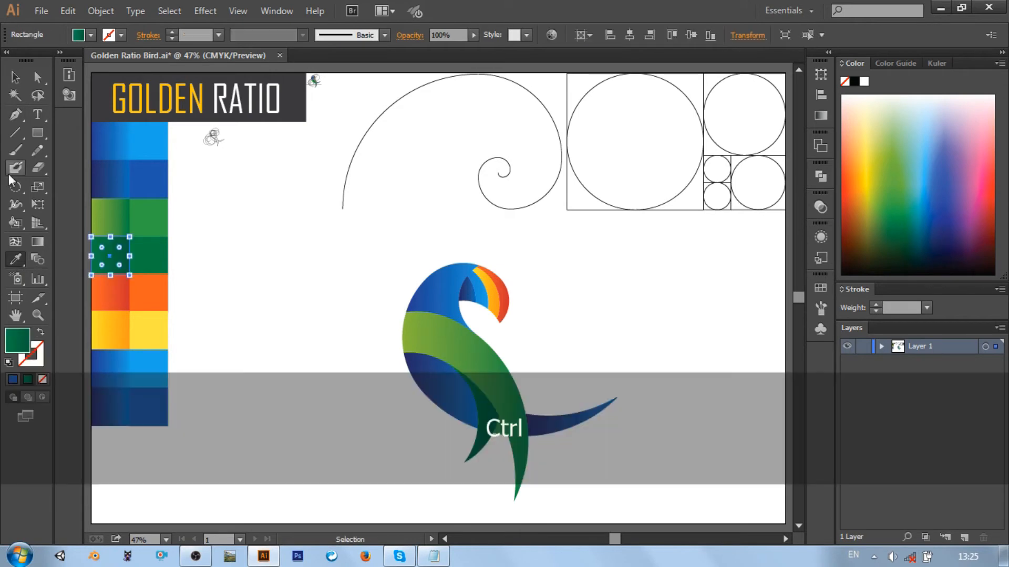
{"action": "left_click", "coordinate": [16, 115]}
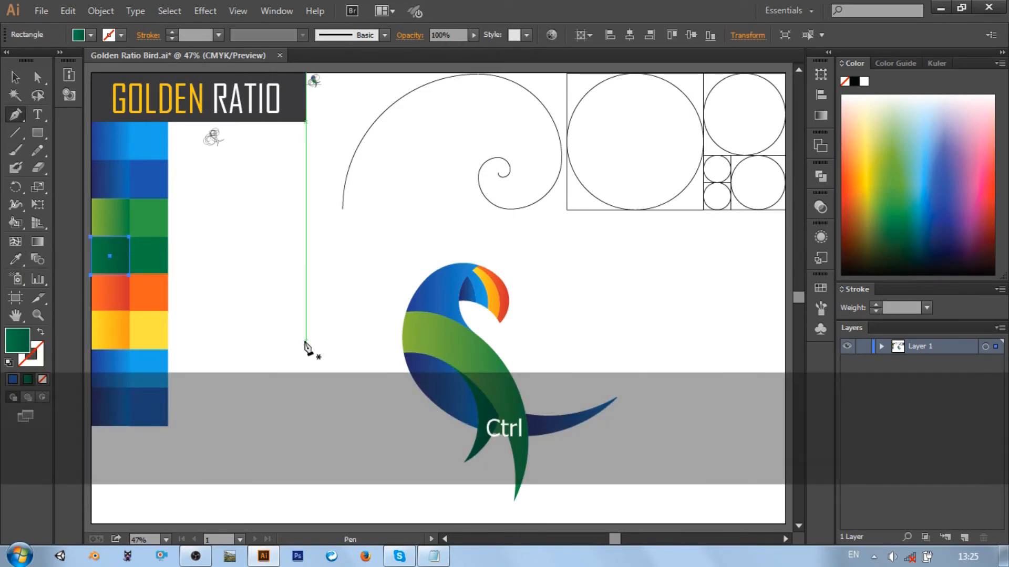
{"action": "key", "text": "ctrl+equal"}
{"action": "key", "text": "ctrl+equal"}
{"action": "key", "text": "ctrl+equal"}
{"action": "key", "text": "ctrl+equal"}
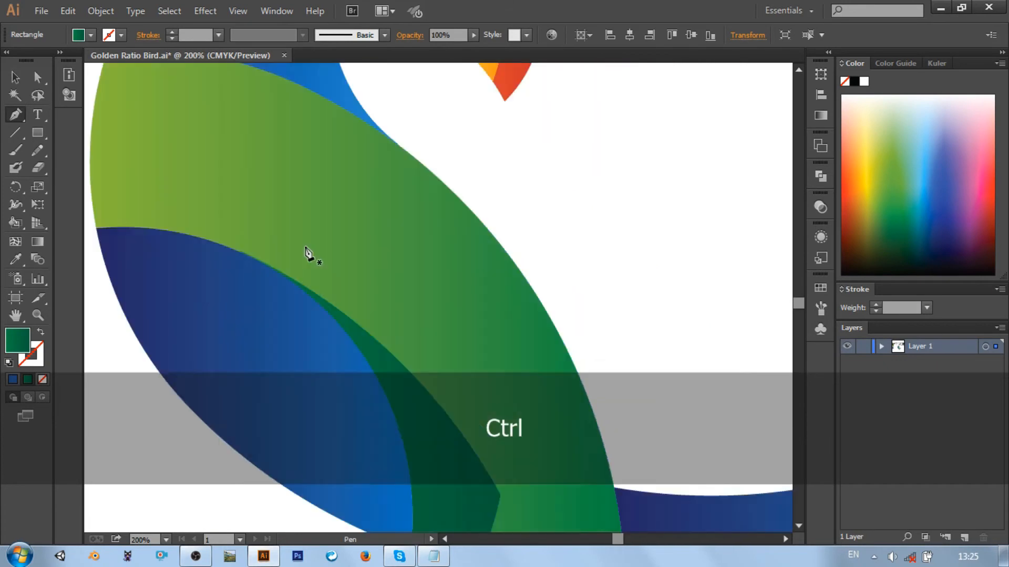
{"action": "scroll", "coordinate": [109, 146], "scroll_direction": "up", "scroll_amount": 3}
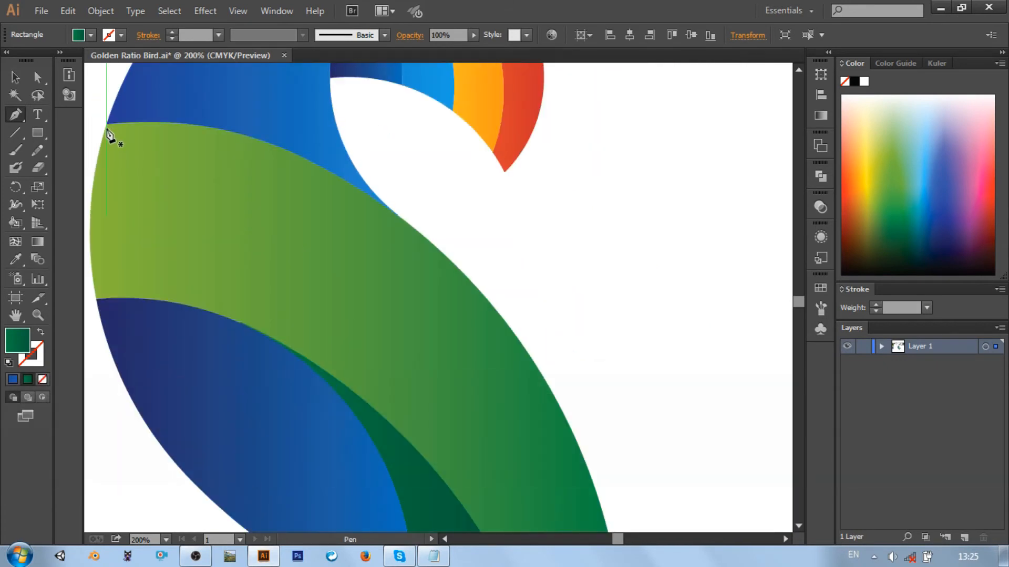
{"action": "left_click", "coordinate": [103, 137]}
{"action": "scroll", "coordinate": [496, 279], "scroll_direction": "down", "scroll_amount": 5}
{"action": "key", "text": "ctrl+minus"}
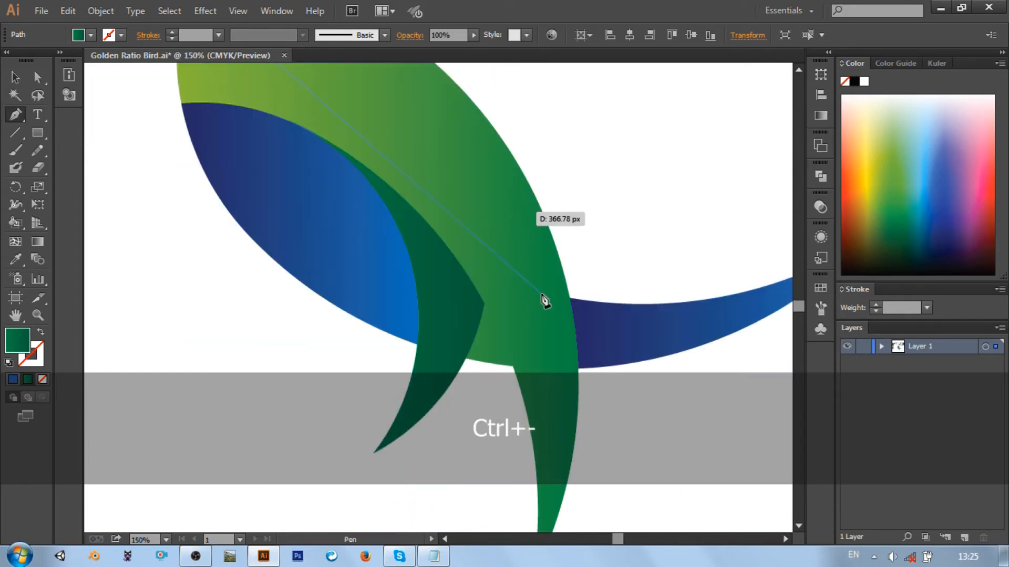
{"action": "key", "text": "ctrl+minus"}
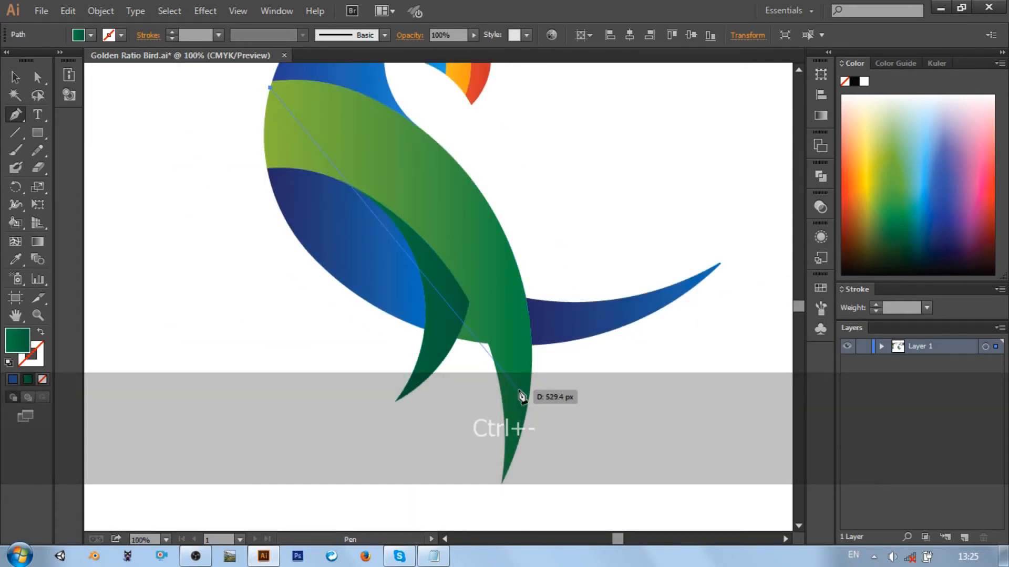
{"action": "left_click_drag", "start_coordinate": [501, 483], "coordinate": [509, 486]}
{"action": "scroll", "coordinate": [509, 489], "scroll_direction": "down", "scroll_amount": 3}
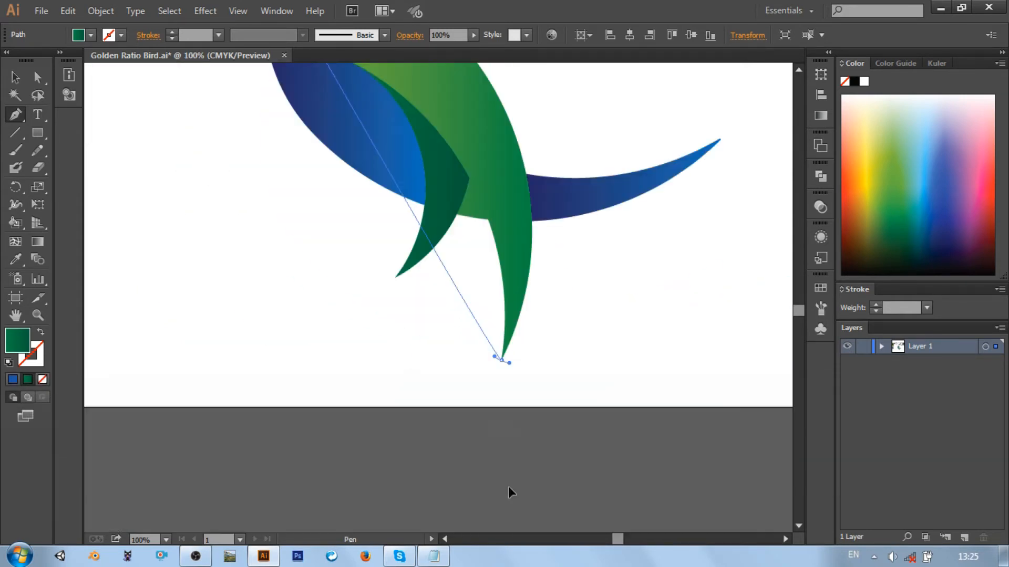
{"action": "left_click", "coordinate": [498, 490]}
{"action": "key", "text": "ctrl+minus"}
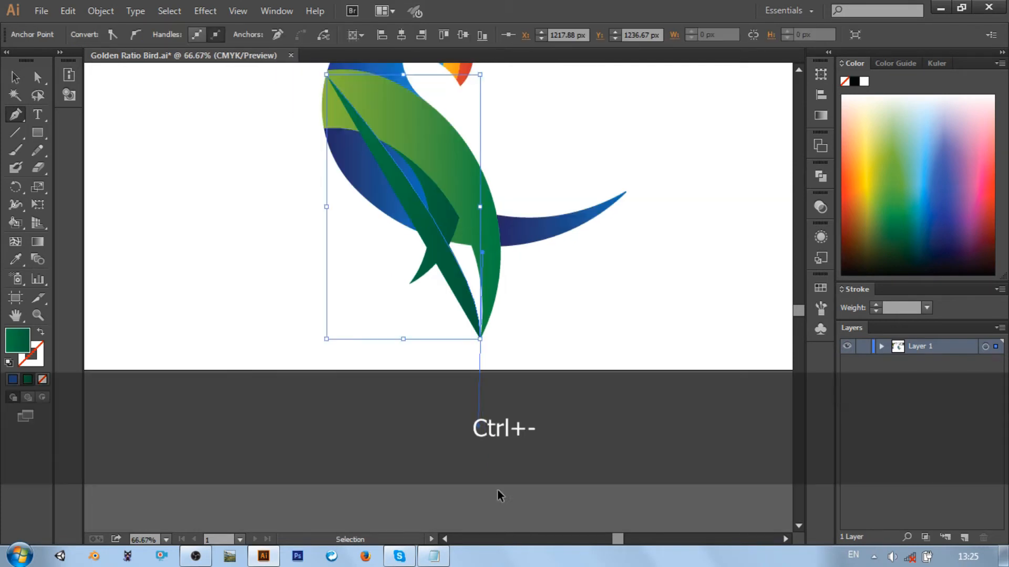
{"action": "key", "text": "ctrl+z"}
Draw a closed dark green curved shape over the light green band, from the head's base to the long feather tip and back
{"action": "scroll", "coordinate": [518, 333], "scroll_direction": "up", "scroll_amount": 1}
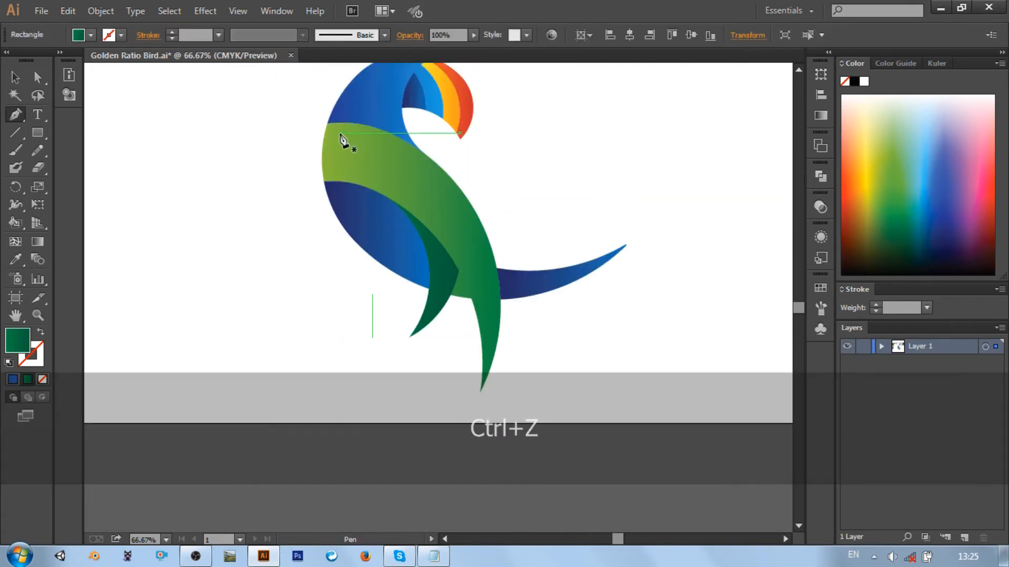
{"action": "left_click", "coordinate": [327, 124]}
{"action": "left_click_drag", "start_coordinate": [479, 392], "coordinate": [423, 486]}
{"action": "scroll", "coordinate": [439, 442], "scroll_direction": "up", "scroll_amount": 2}
{"action": "scroll", "coordinate": [451, 406], "scroll_direction": "up", "scroll_amount": 1}
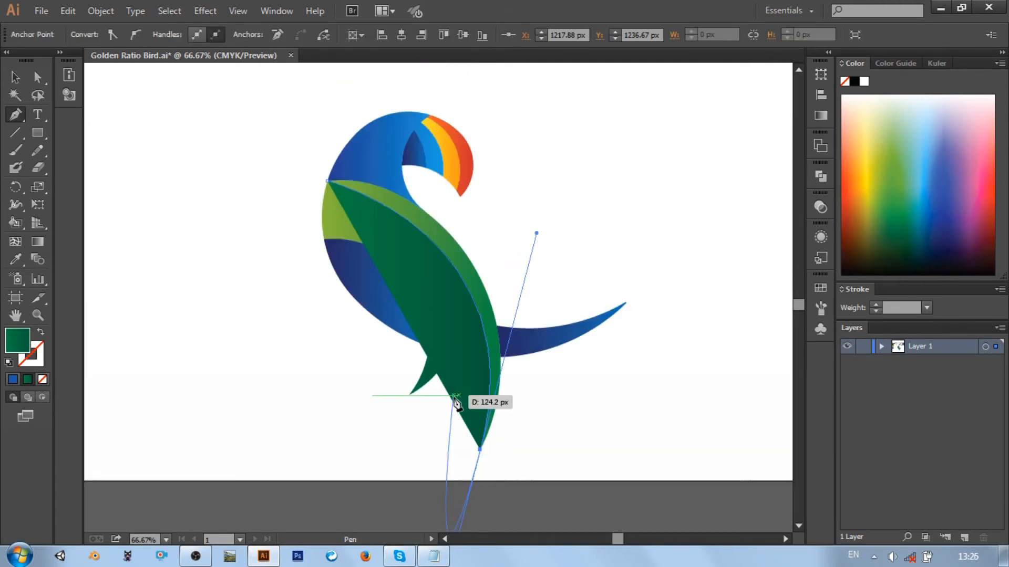
{"action": "left_click", "coordinate": [480, 449]}
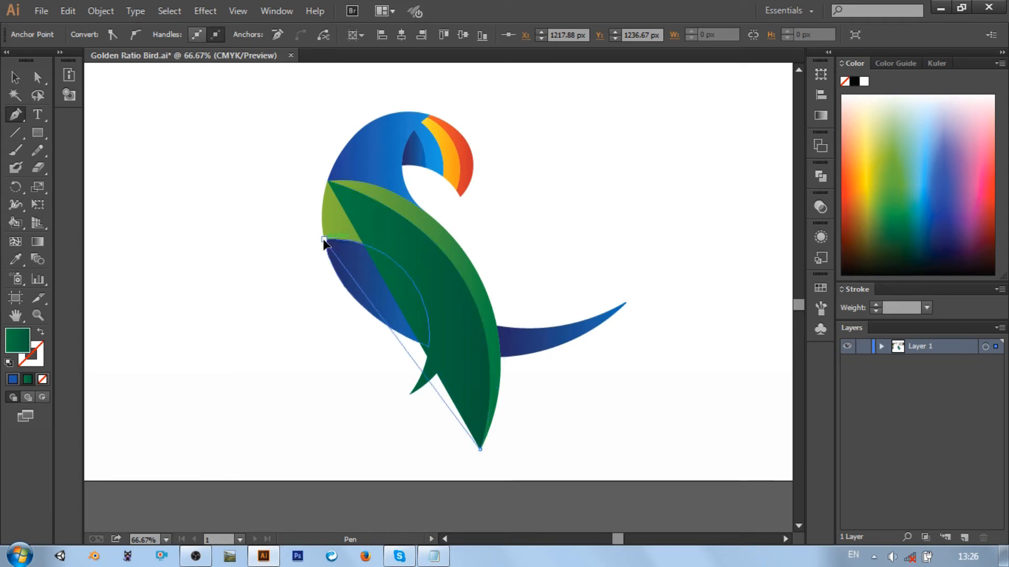
{"action": "left_click_drag", "start_coordinate": [325, 239], "coordinate": [151, 232]}
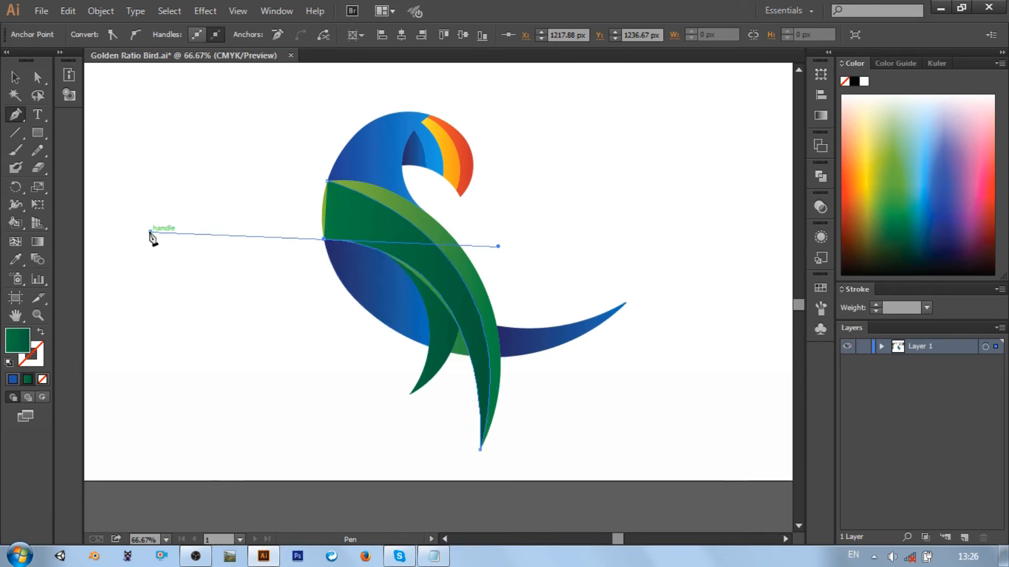
{"action": "left_click", "coordinate": [325, 240]}
{"action": "left_click", "coordinate": [328, 179]}
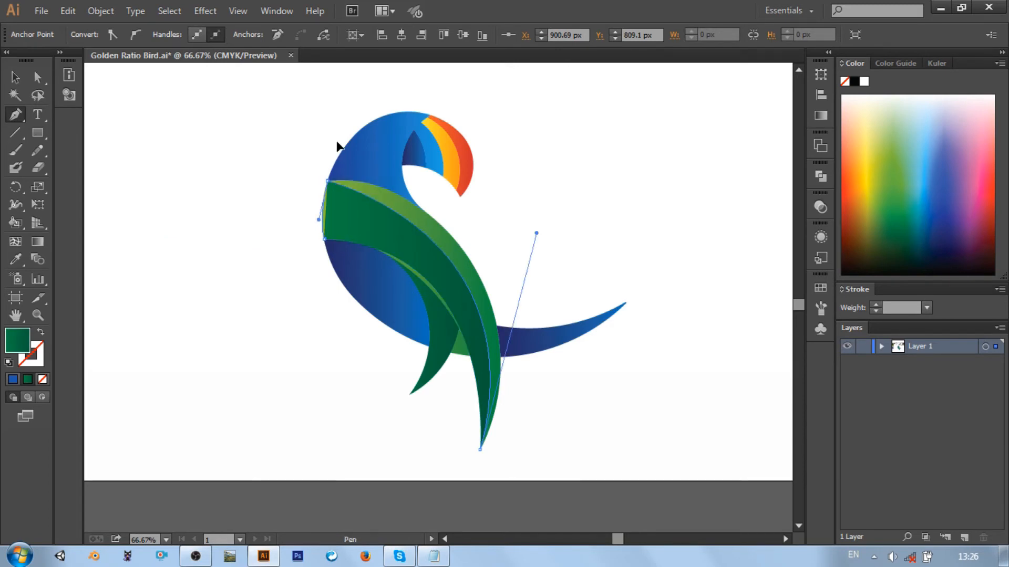
Adjust the curve on the outer edge of the dark green shape to follow the bird's body outline, and deselect it
{"action": "key", "text": "ctrl+equal"}
{"action": "key", "text": "ctrl+equal"}
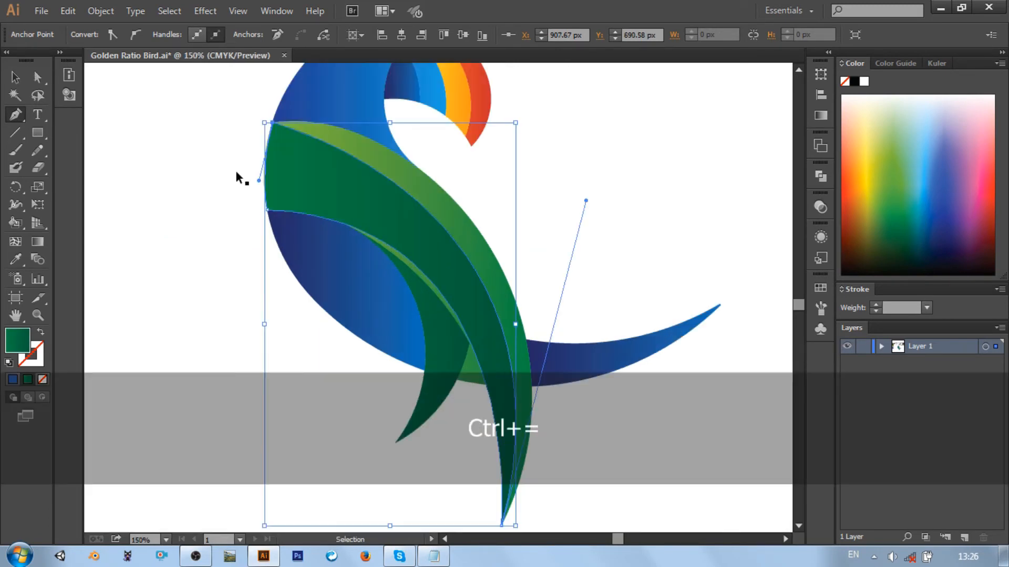
{"action": "scroll", "coordinate": [248, 181], "scroll_direction": "up", "scroll_amount": 9}
{"action": "scroll", "coordinate": [277, 223], "scroll_direction": "left", "scroll_amount": 7}
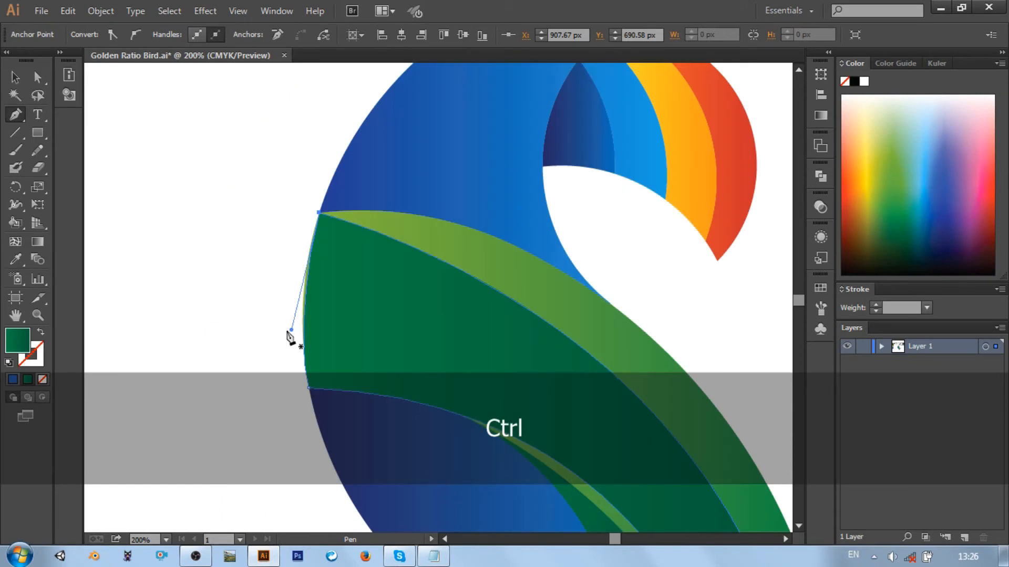
{"action": "left_click_drag", "start_coordinate": [291, 330], "coordinate": [289, 311]}
{"action": "left_click", "coordinate": [269, 304]}
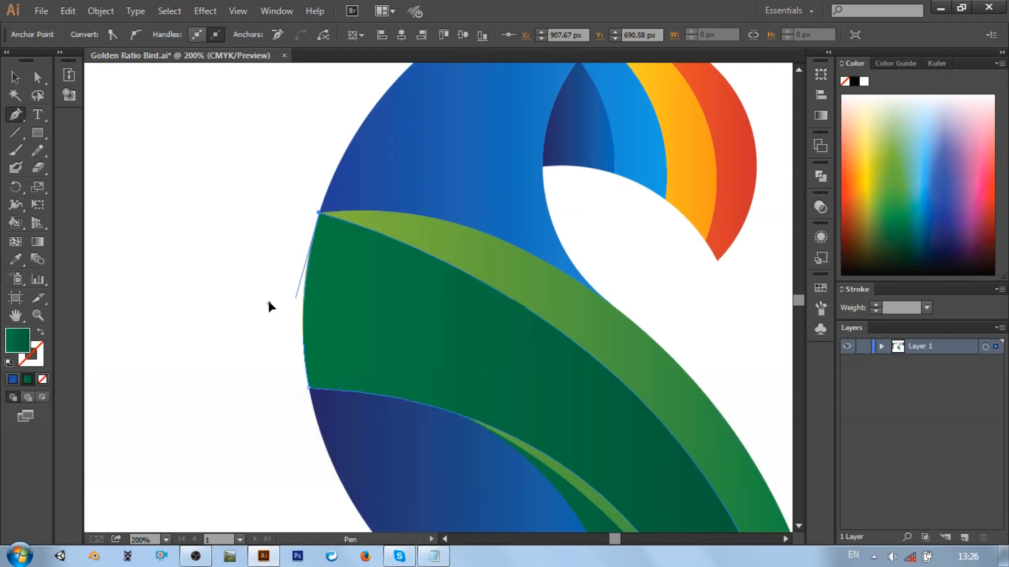
{"action": "key", "text": "ctrl+z"}
{"action": "left_click", "coordinate": [15, 77]}
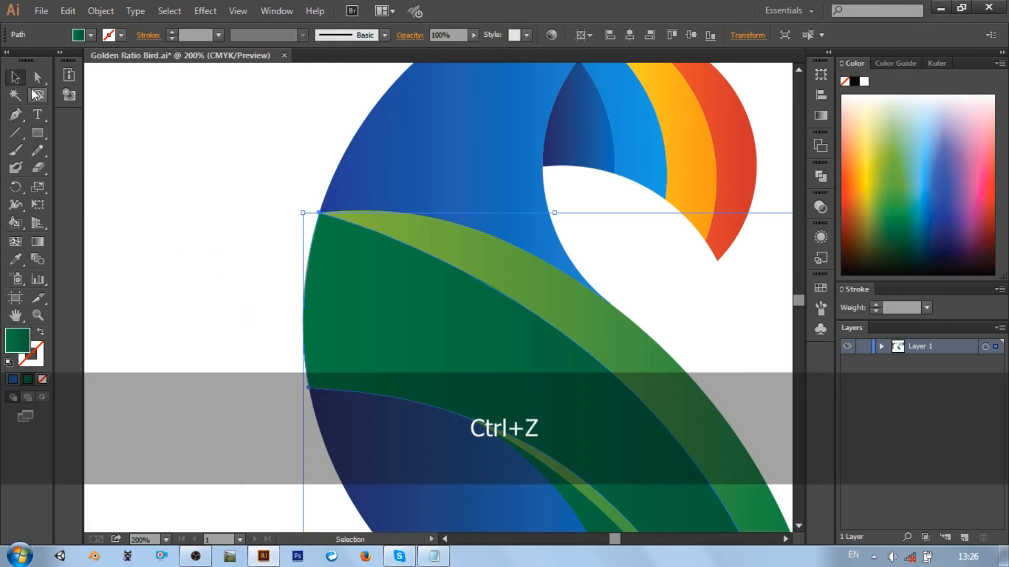
{"action": "left_click", "coordinate": [225, 170]}
Sample the light green gradient from the body band beside the short feather as the fill for the next Pen shape
{"action": "scroll", "coordinate": [226, 170], "scroll_direction": "down", "scroll_amount": 5}
{"action": "scroll", "coordinate": [225, 170], "scroll_direction": "right", "scroll_amount": 6}
{"action": "scroll", "coordinate": [225, 170], "scroll_direction": "down", "scroll_amount": 10}
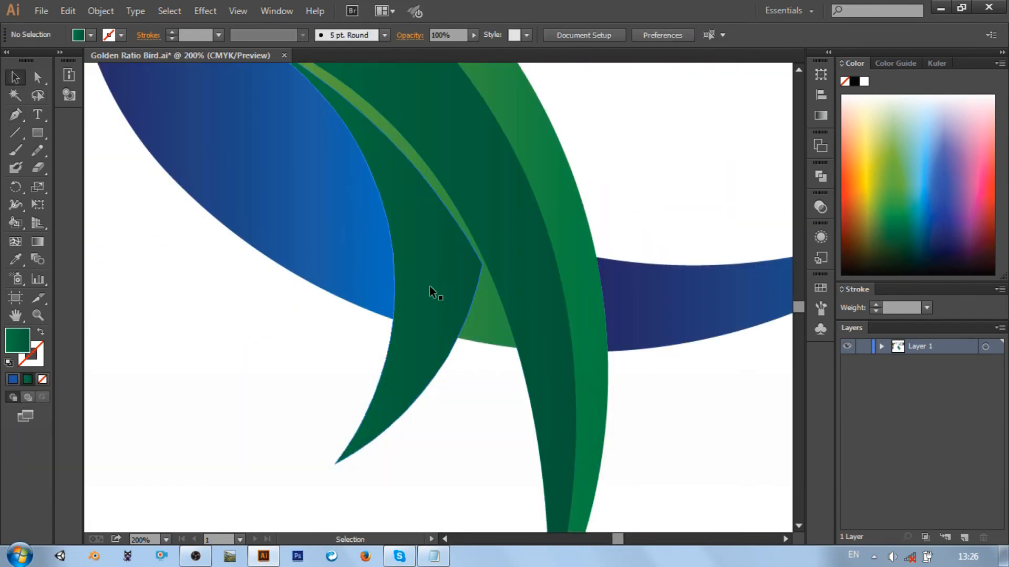
{"action": "left_click", "coordinate": [15, 259]}
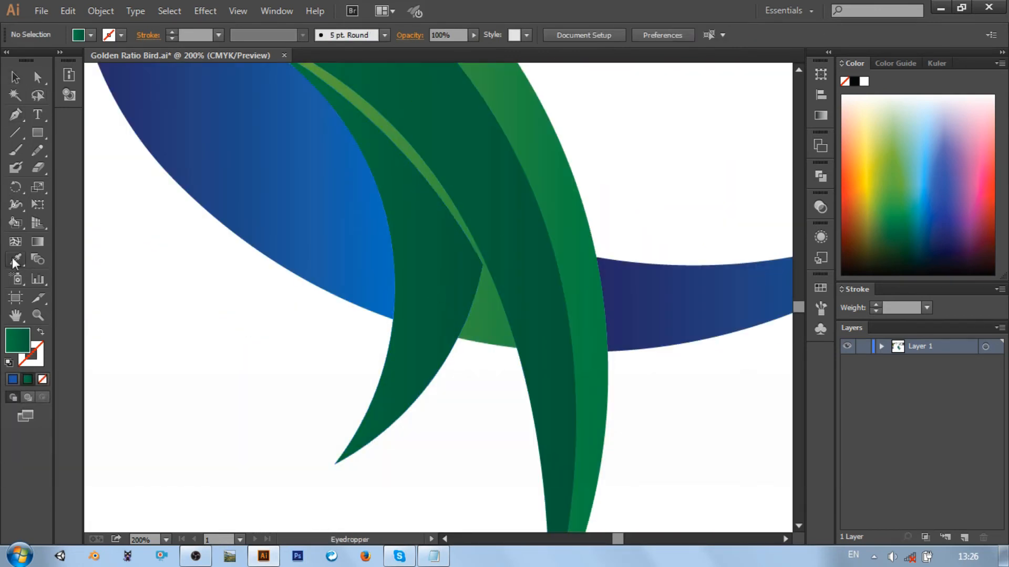
{"action": "left_click", "coordinate": [496, 315]}
{"action": "key", "text": "p"}
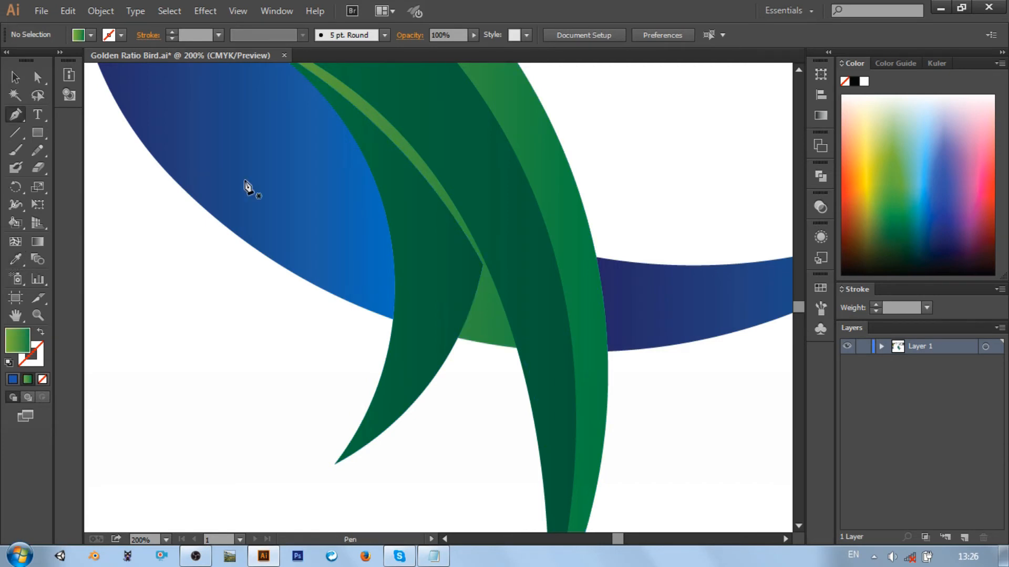
Draw a closed light green curved highlight inside the short dark green feather, starting and ending at its tip, and deselect it
{"action": "scroll", "coordinate": [247, 189], "scroll_direction": "up", "scroll_amount": 5}
{"action": "key", "text": "ctrl+minus"}
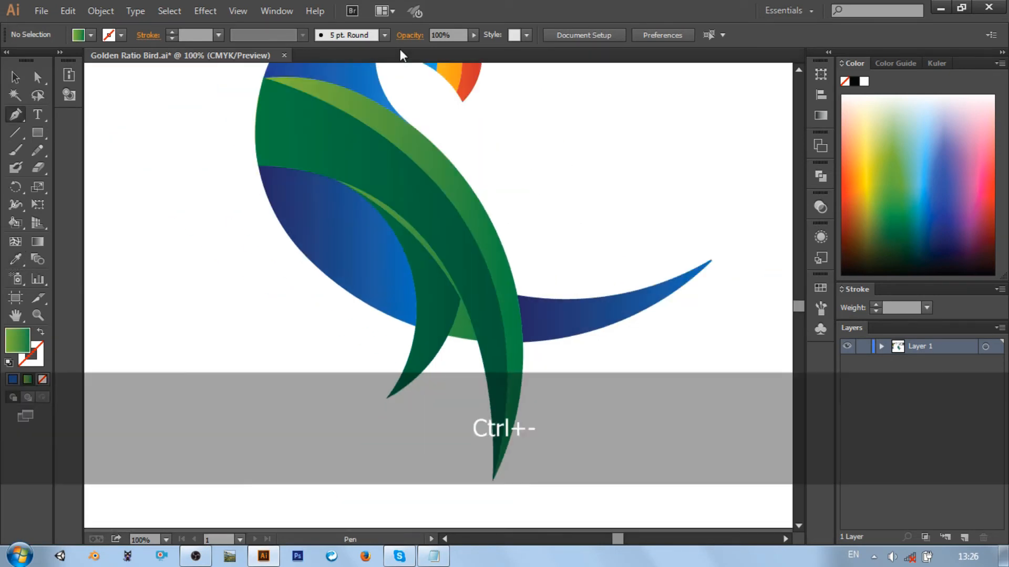
{"action": "left_click", "coordinate": [387, 398]}
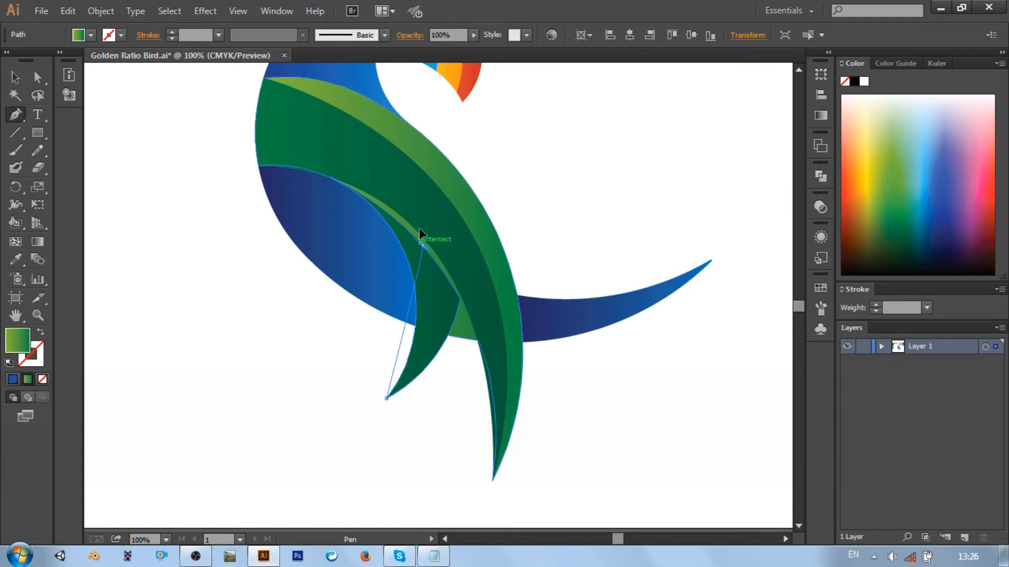
{"action": "left_click_drag", "start_coordinate": [422, 245], "coordinate": [395, 156]}
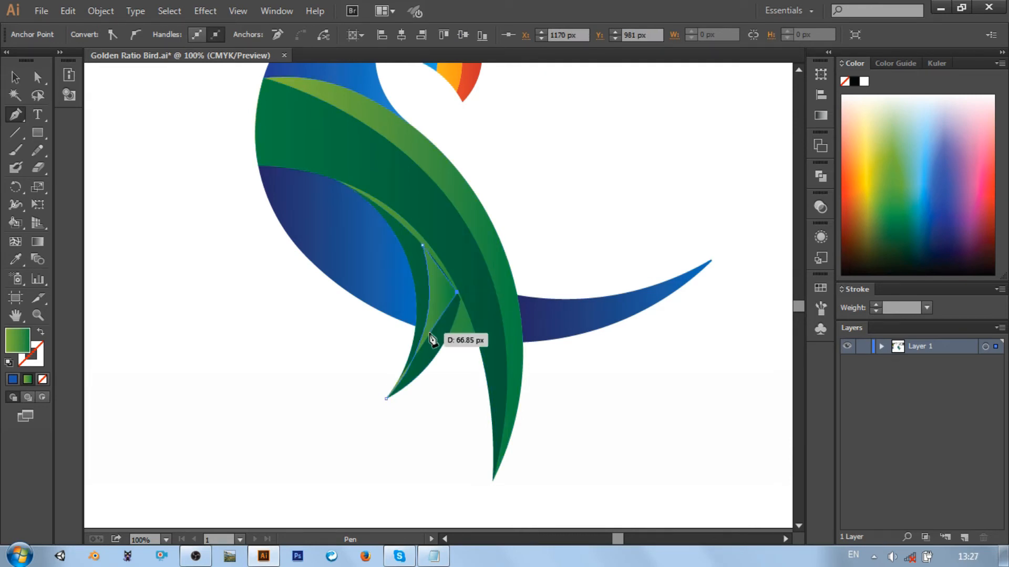
{"action": "key", "text": "ctrl+z"}
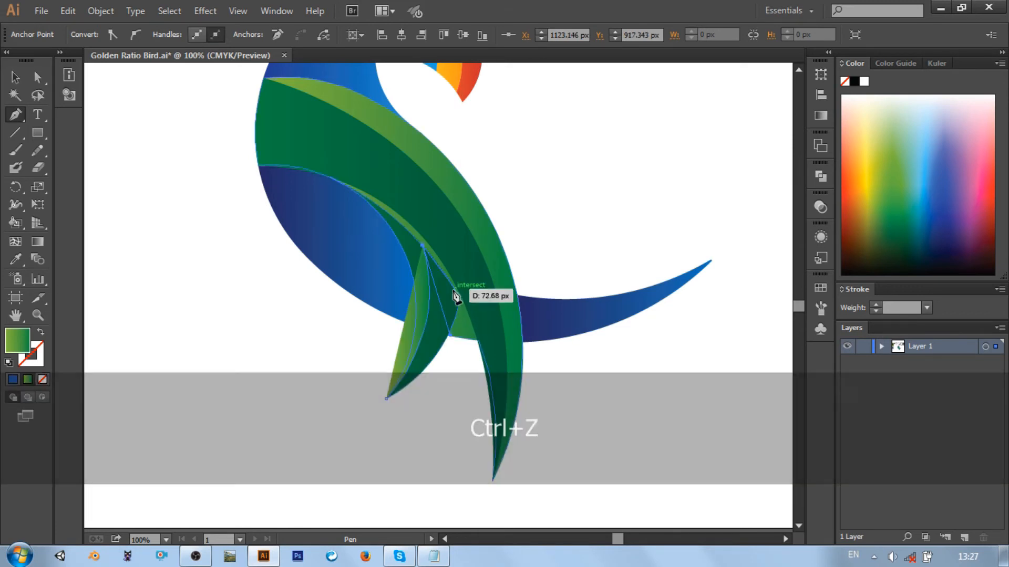
{"action": "left_click_drag", "start_coordinate": [455, 289], "coordinate": [468, 317]}
{"action": "left_click", "coordinate": [454, 289]}
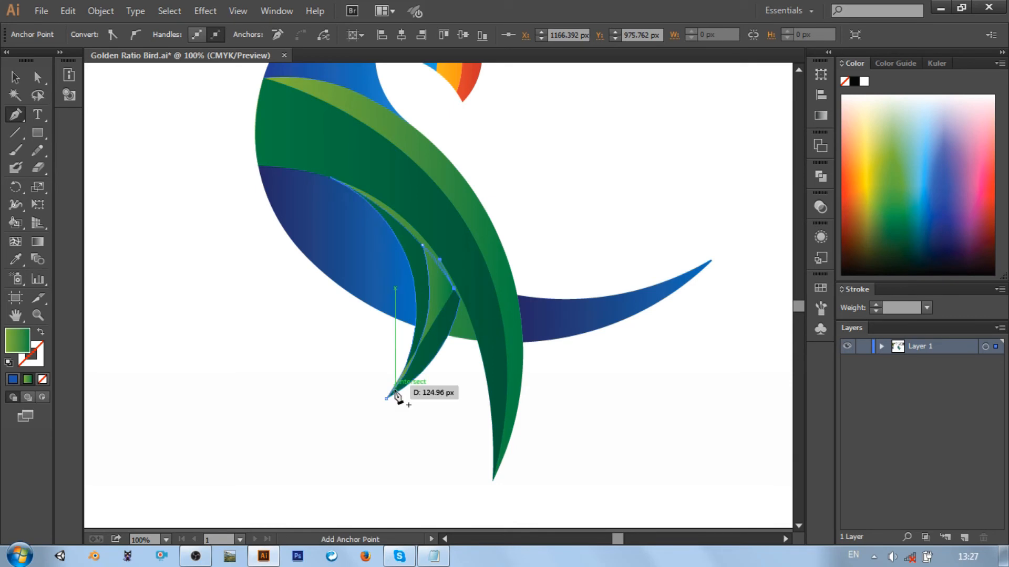
{"action": "left_click_drag", "start_coordinate": [387, 398], "coordinate": [322, 451]}
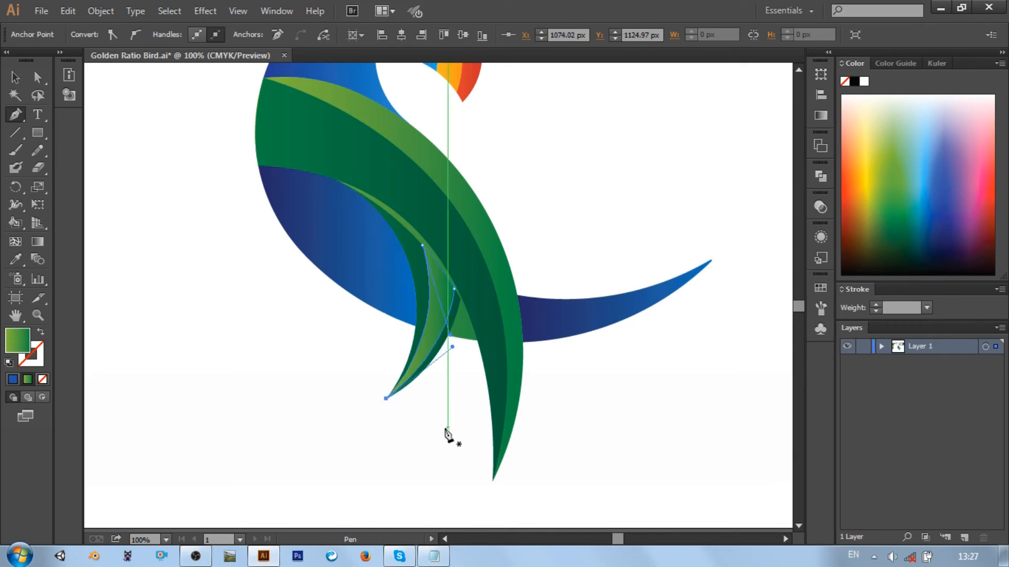
{"action": "left_click", "coordinate": [16, 78]}
{"action": "left_click", "coordinate": [210, 211]}
{"action": "scroll", "coordinate": [443, 277], "scroll_direction": "up", "scroll_amount": 3}
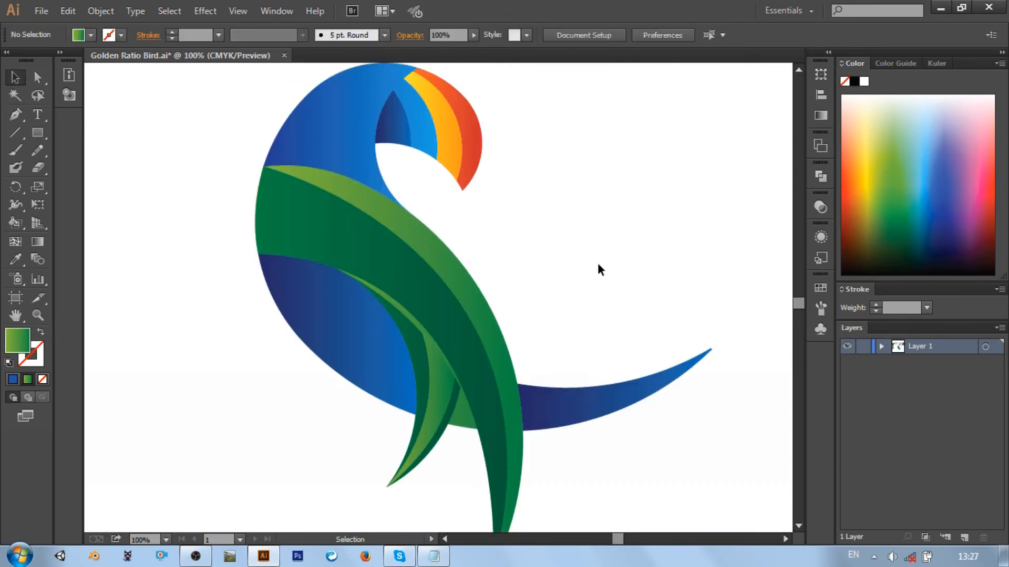
Adjust the curve handle at the highlight's upper outer corner so its top edge follows the short feather's edge
{"action": "left_click", "coordinate": [433, 374], "text": "ctrl"}
{"action": "key", "text": "ctrl+equal"}
{"action": "key", "text": "ctrl+equal"}
{"action": "key", "text": "ctrl+equal"}
{"action": "key", "text": "ctrl+equal"}
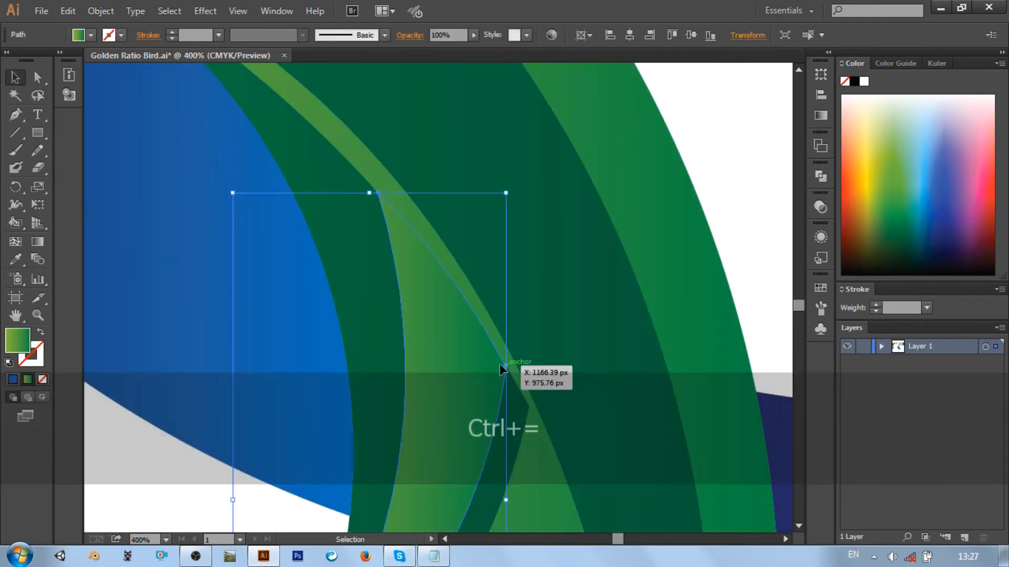
{"action": "left_click", "coordinate": [37, 77]}
{"action": "left_click", "coordinate": [395, 305]}
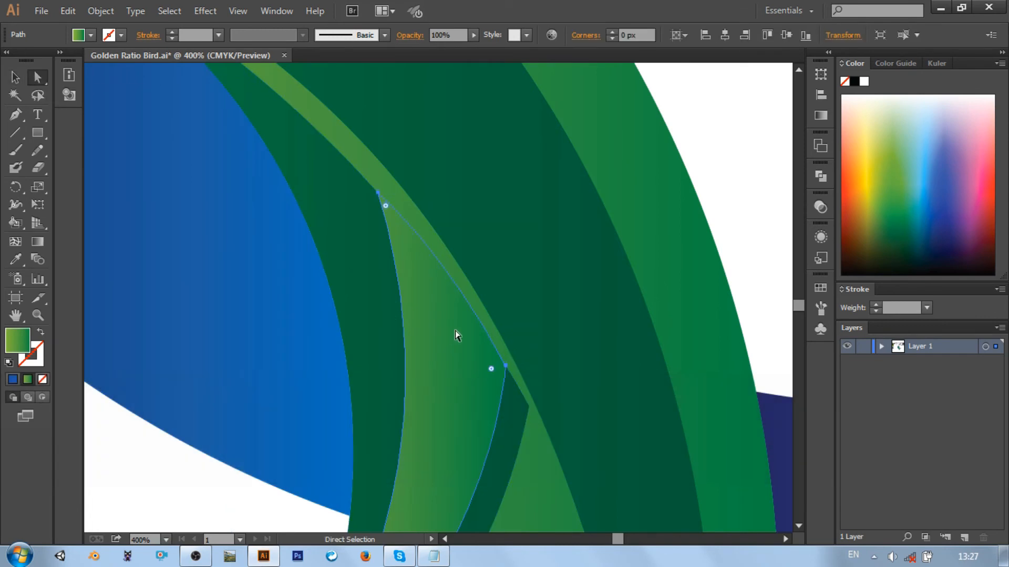
{"action": "left_click", "coordinate": [505, 368]}
{"action": "left_click_drag", "start_coordinate": [491, 369], "coordinate": [448, 265]}
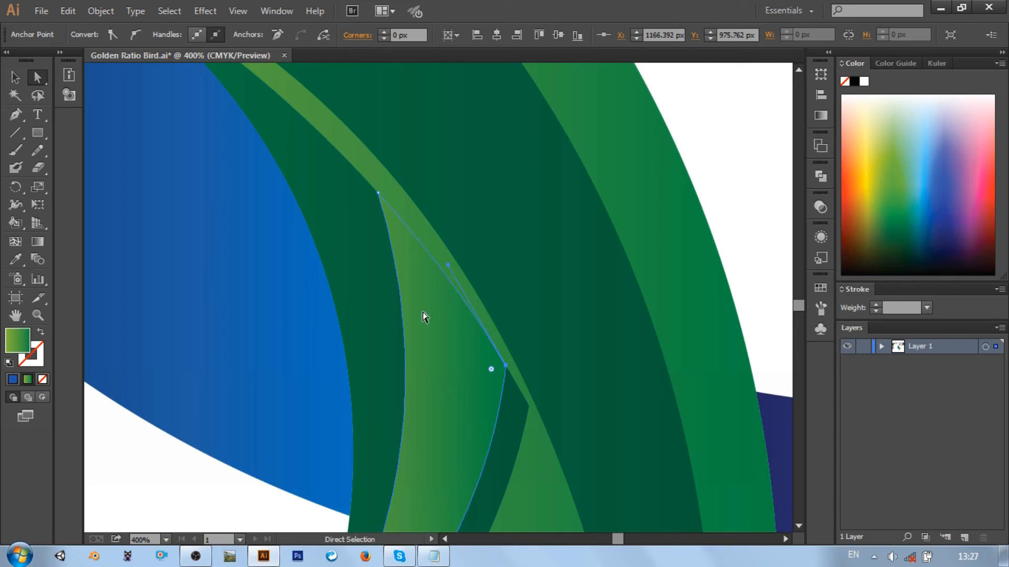
{"action": "left_click", "coordinate": [251, 492]}
{"action": "key", "text": "ctrl+0"}
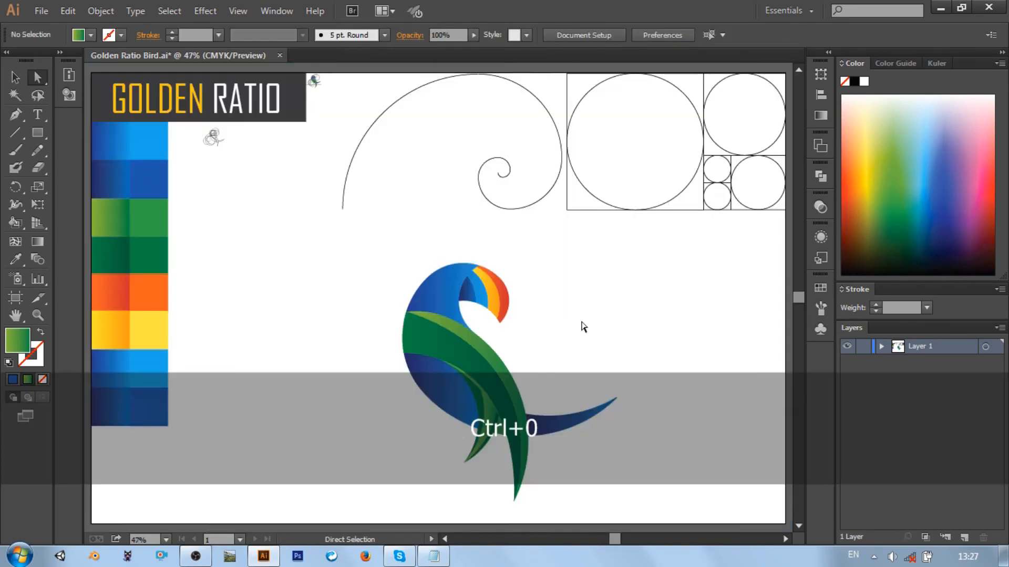
Sample the blue gradient from the face between the dark eye shape and the yellow beak band as the next Pen fill
{"action": "key", "text": "ctrl+equal"}
{"action": "key", "text": "ctrl+equal"}
{"action": "key", "text": "ctrl+equal"}
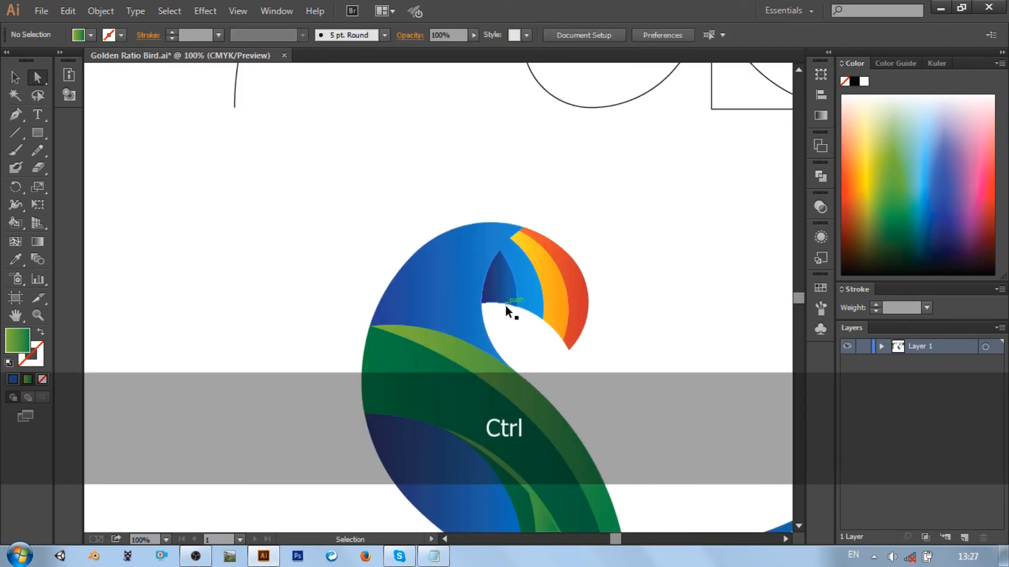
{"action": "left_click", "coordinate": [15, 259]}
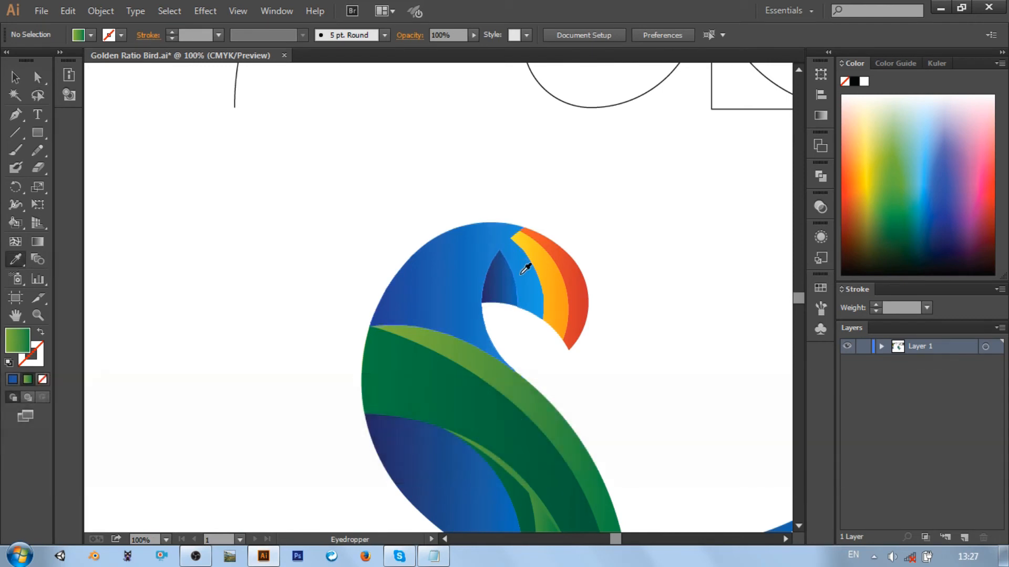
{"action": "left_click", "coordinate": [525, 266]}
Draw a closed curved shape over the back of the head, from the crown to the throat and back along the green band's upper edge
{"action": "left_click", "coordinate": [15, 114]}
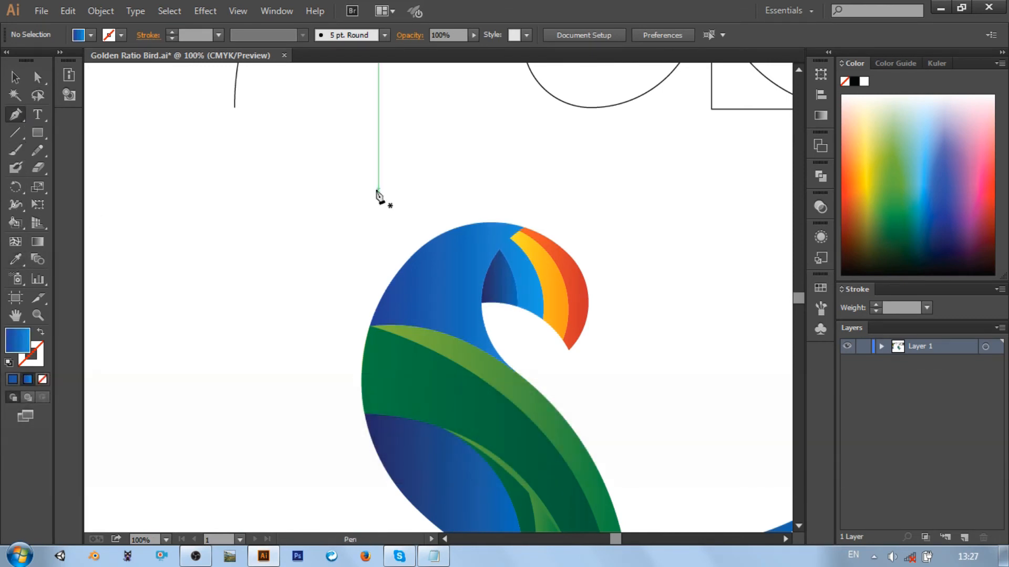
{"action": "left_click", "coordinate": [438, 235]}
{"action": "left_click", "coordinate": [477, 325]}
{"action": "left_click_drag", "start_coordinate": [522, 376], "coordinate": [650, 470]}
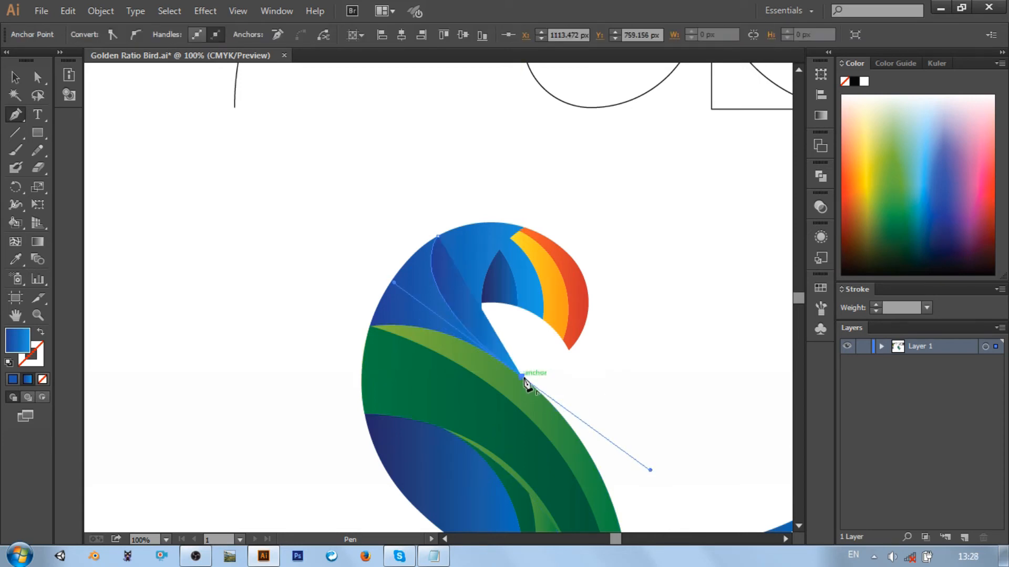
{"action": "left_click", "coordinate": [522, 376]}
{"action": "left_click", "coordinate": [372, 326]}
{"action": "left_click", "coordinate": [362, 326]}
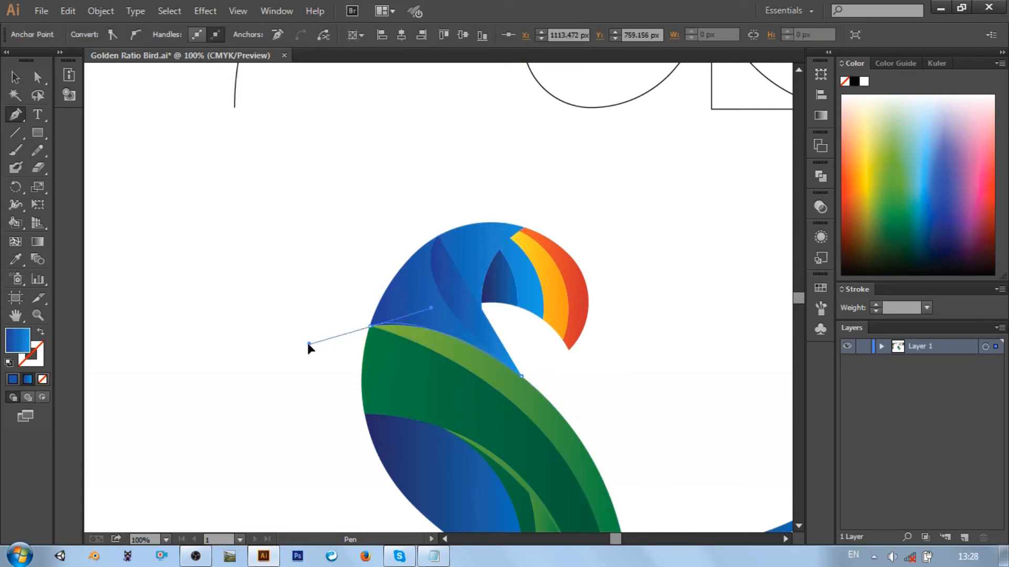
{"action": "left_click_drag", "start_coordinate": [300, 340], "coordinate": [293, 337]}
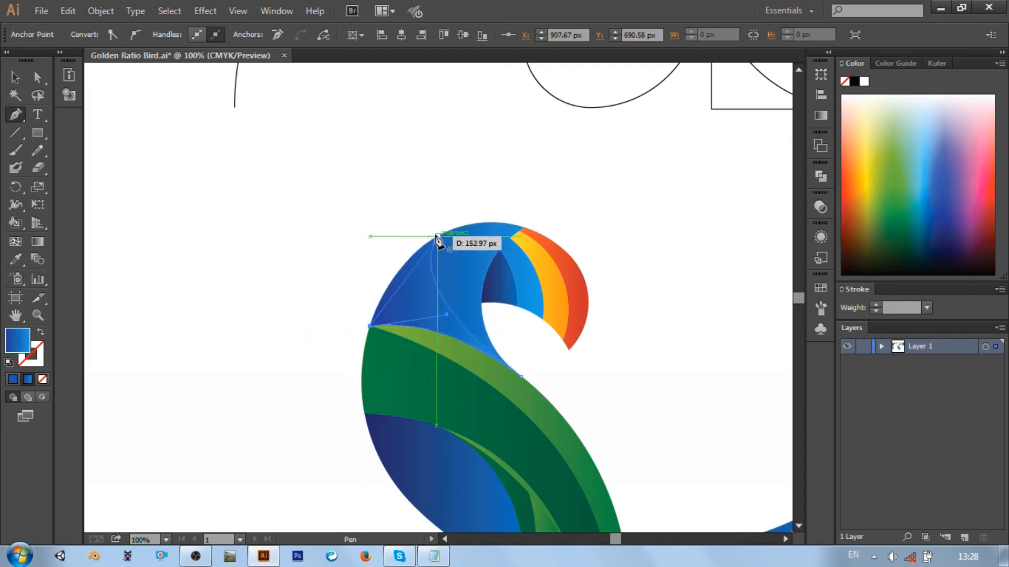
{"action": "left_click_drag", "start_coordinate": [438, 236], "coordinate": [490, 207]}
Set the light blue gradient stop of the new head shape to a location of 73.12% and deselect the shape
{"action": "left_click", "coordinate": [14, 77]}
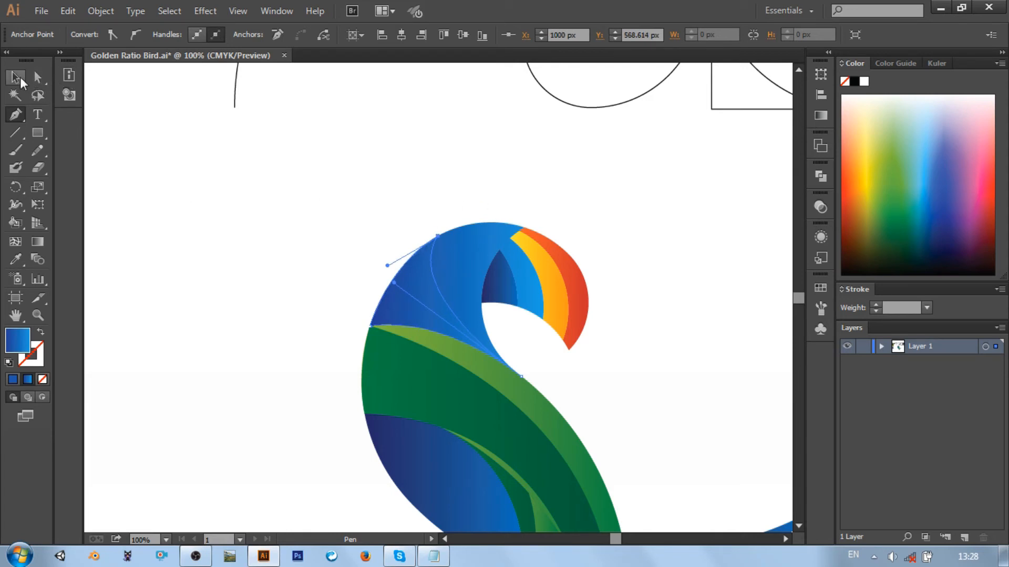
{"action": "left_click", "coordinate": [820, 116]}
{"action": "left_click_drag", "start_coordinate": [643, 236], "coordinate": [599, 241]}
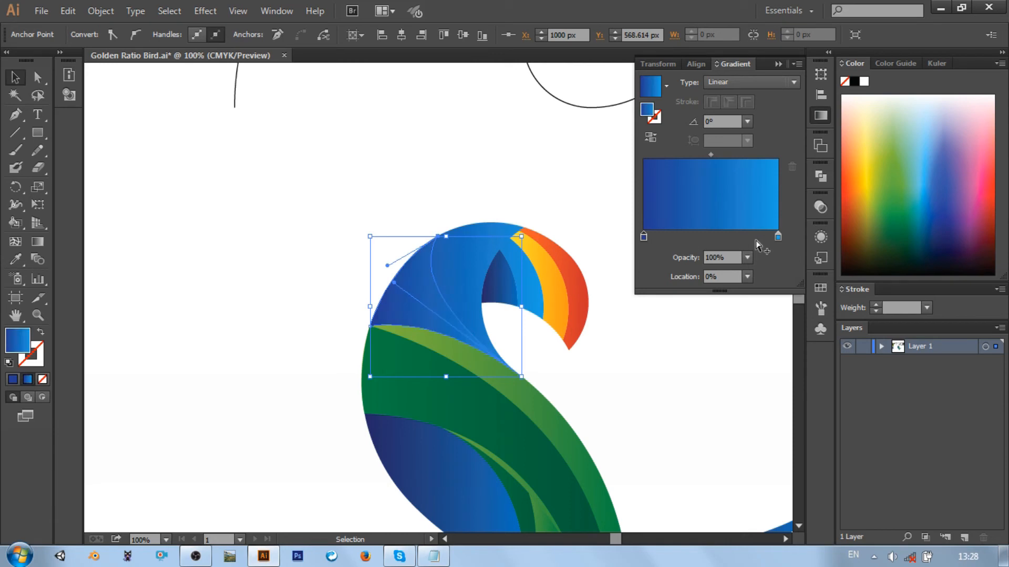
{"action": "left_click_drag", "start_coordinate": [777, 237], "coordinate": [744, 245]}
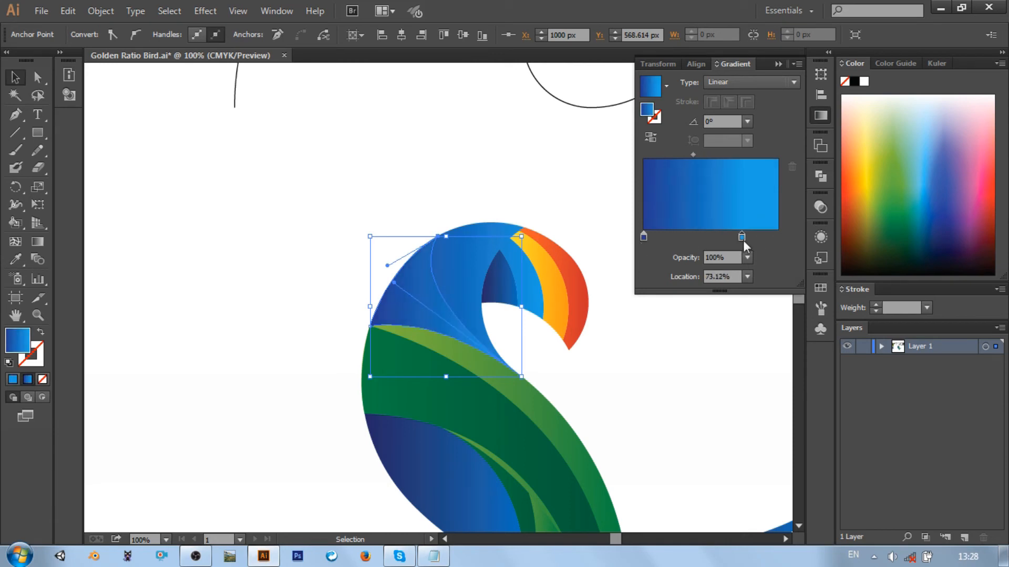
{"action": "left_click", "coordinate": [533, 185]}
Sample the bird's dark blue to medium blue gradient as the fill for the next Pen shape
{"action": "key", "text": "ctrl+minus"}
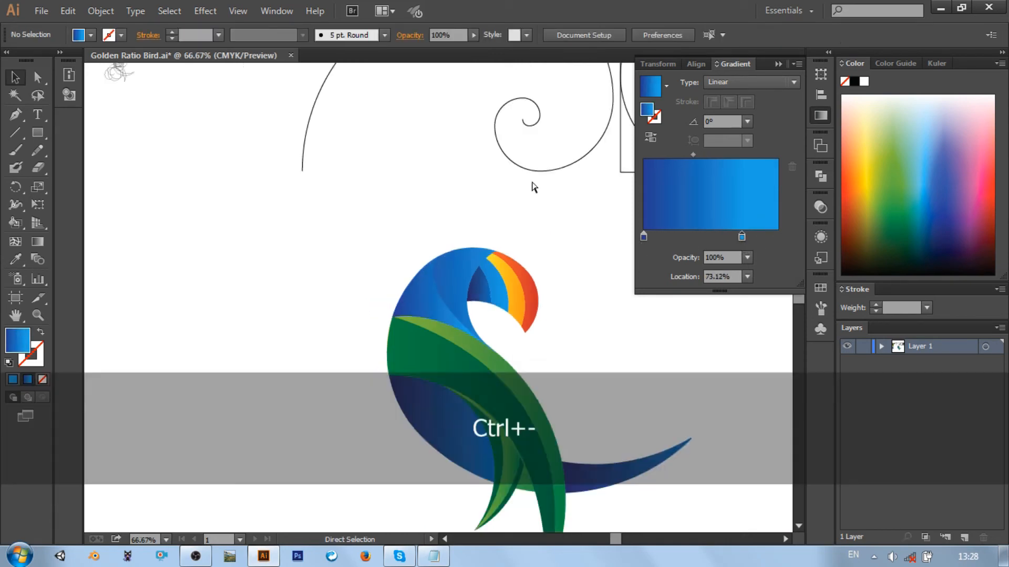
{"action": "key", "text": "ctrl+equal"}
{"action": "key", "text": "ctrl+equal"}
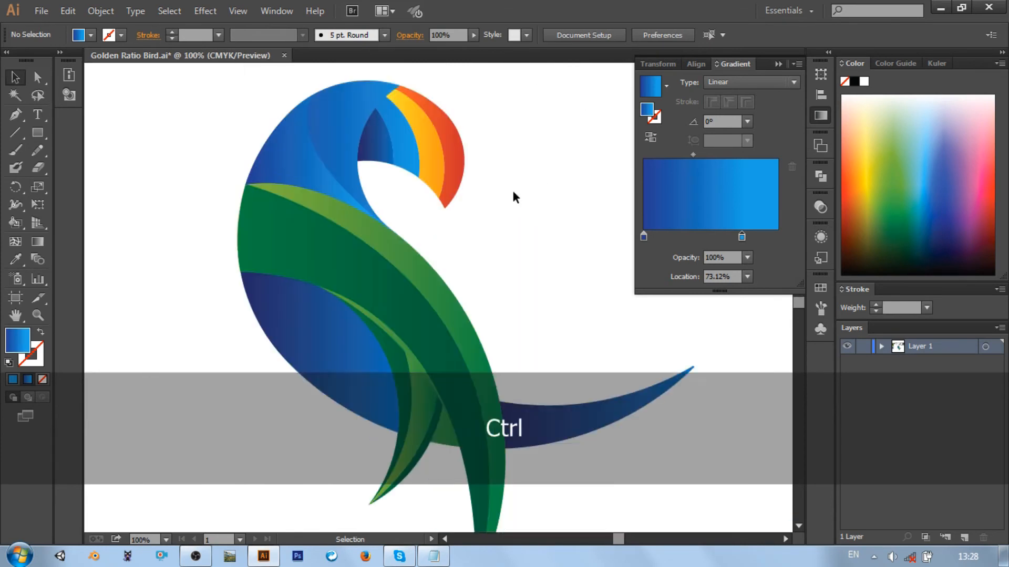
{"action": "scroll", "coordinate": [99, 175], "scroll_direction": "right", "scroll_amount": 1}
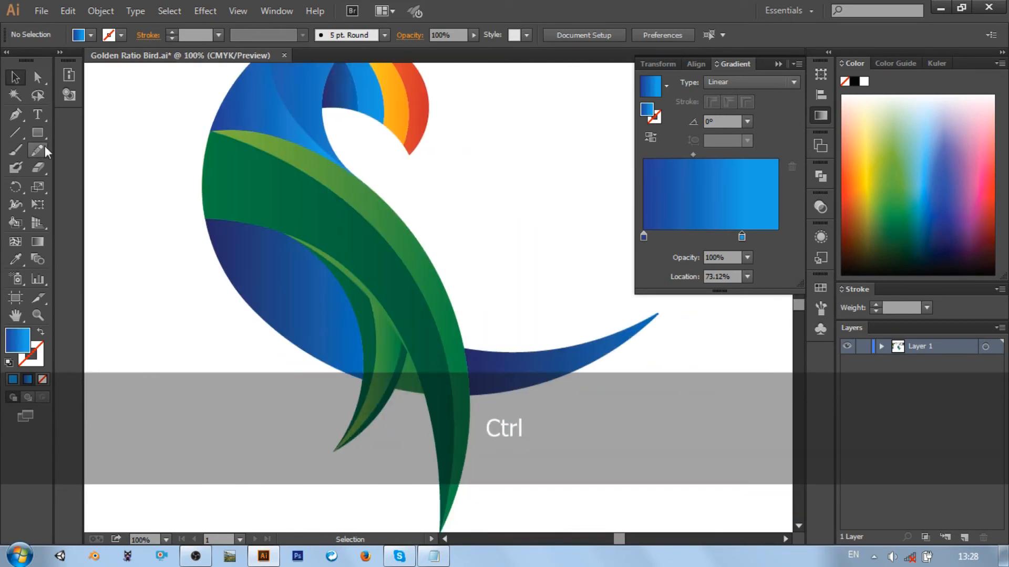
{"action": "left_click", "coordinate": [18, 116]}
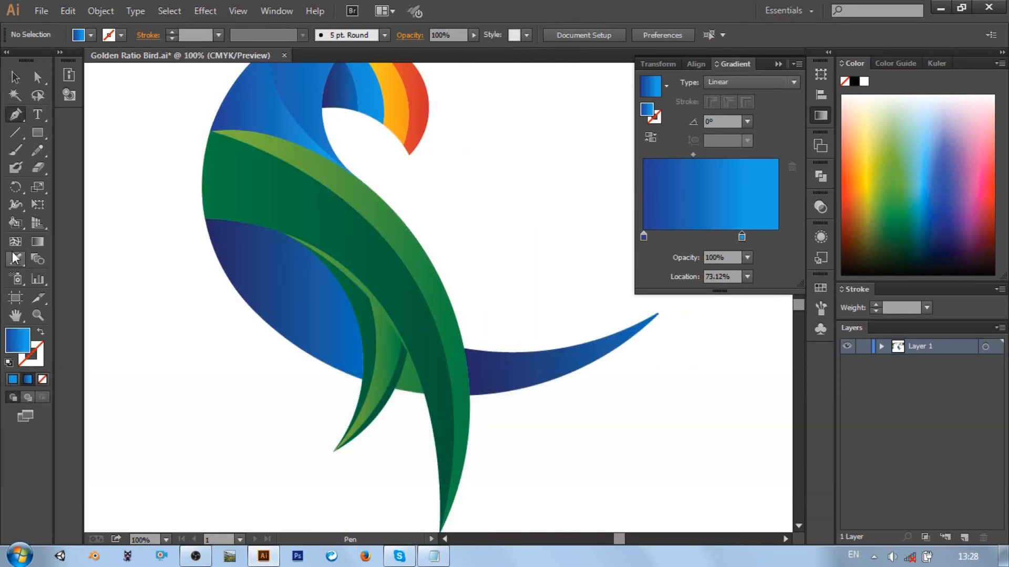
{"action": "left_click", "coordinate": [15, 258]}
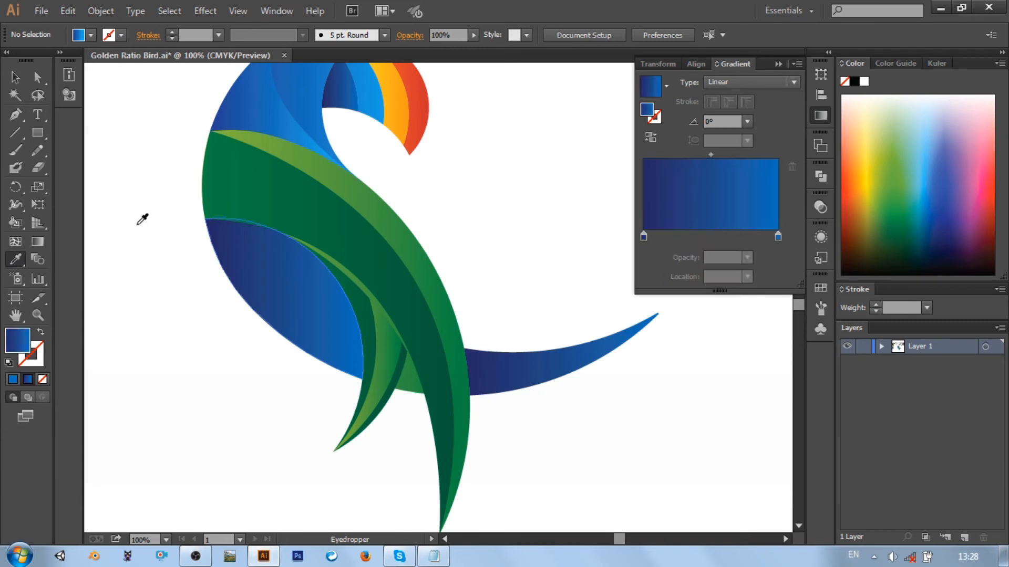
Draw a closed curved shape over the lower half of the blue tail, from its tip to the long green feather and back along the lower edge
{"action": "left_click", "coordinate": [16, 113]}
{"action": "scroll", "coordinate": [629, 321], "scroll_direction": "right", "scroll_amount": 1}
{"action": "left_click", "coordinate": [623, 314]}
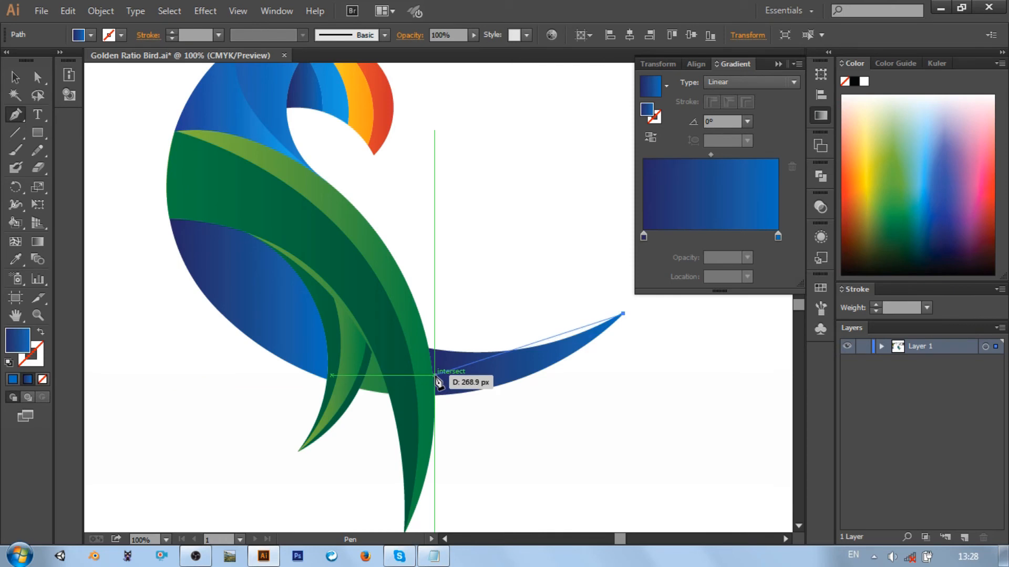
{"action": "left_click_drag", "start_coordinate": [435, 378], "coordinate": [299, 385]}
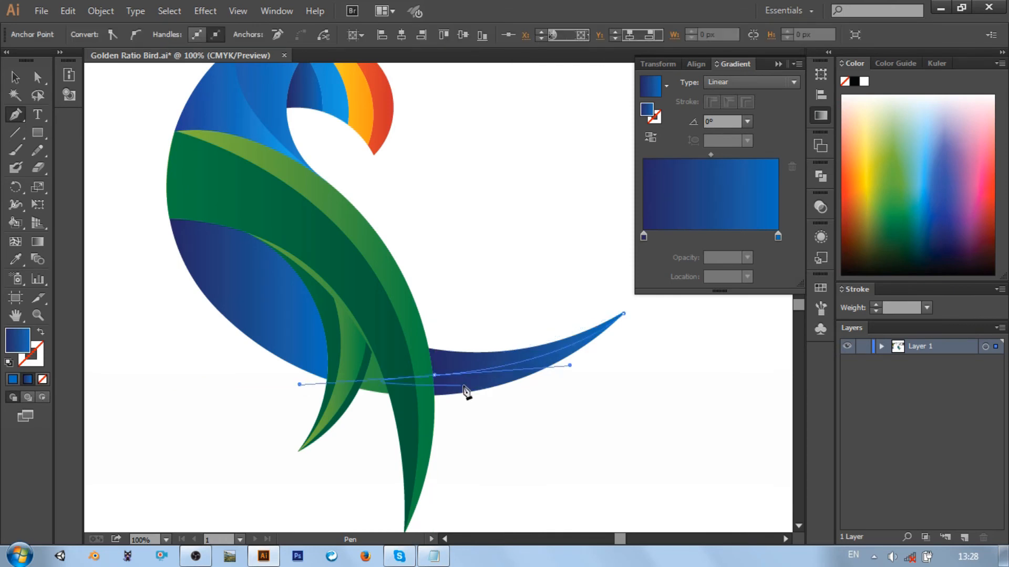
{"action": "left_click", "coordinate": [434, 376]}
{"action": "left_click", "coordinate": [432, 397]}
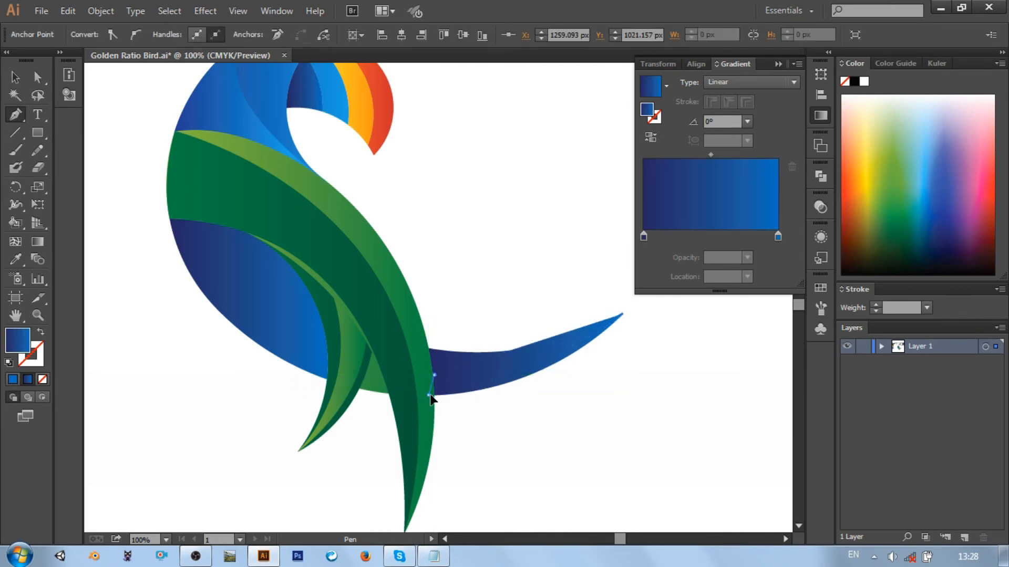
{"action": "key", "text": "ctrl+z"}
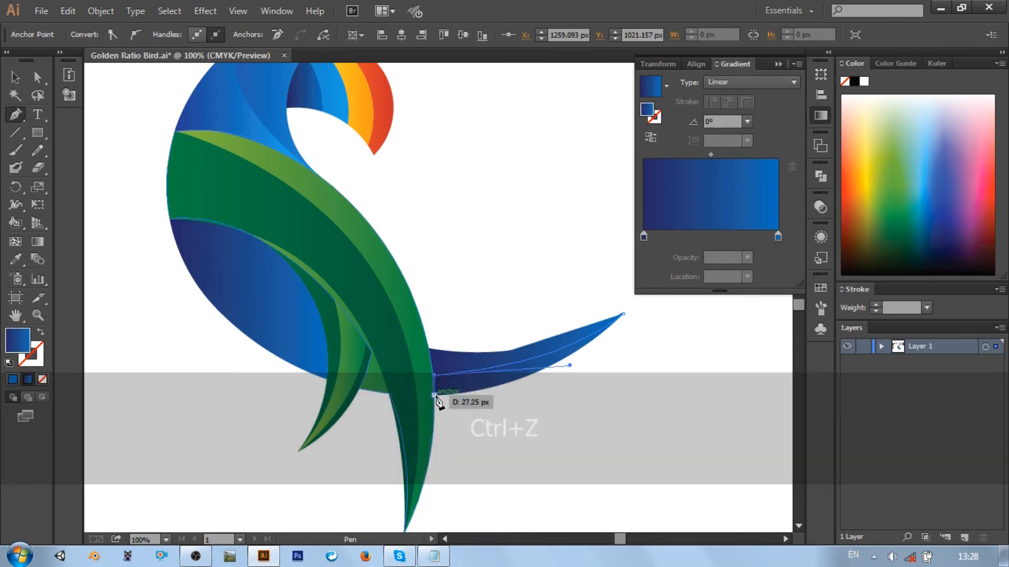
{"action": "left_click", "coordinate": [435, 396]}
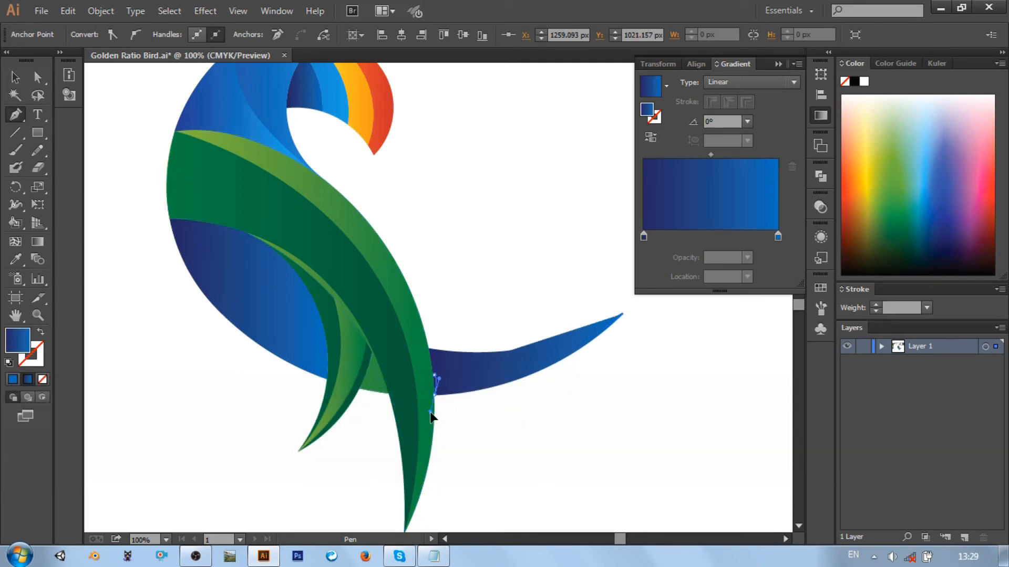
{"action": "left_click_drag", "start_coordinate": [430, 412], "coordinate": [435, 411]}
{"action": "left_click", "coordinate": [434, 395]}
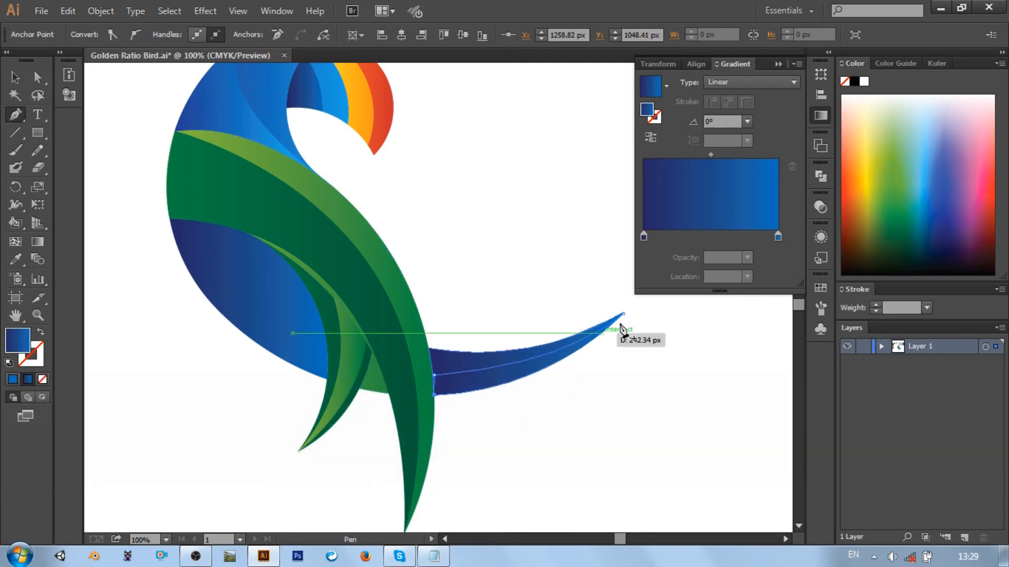
{"action": "left_click_drag", "start_coordinate": [623, 315], "coordinate": [718, 227]}
{"action": "key", "text": "ctrl"}
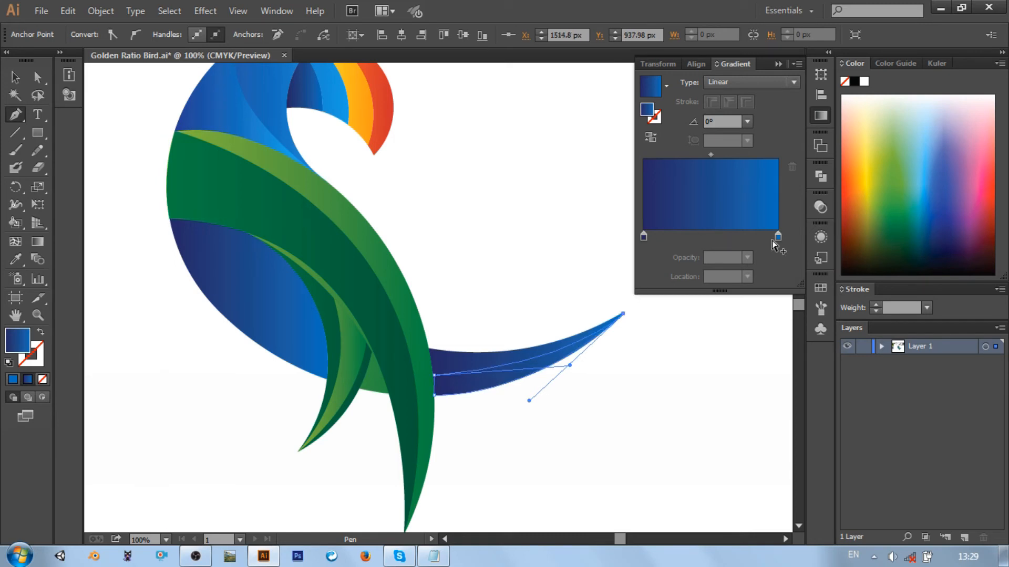
Set the lighter blue gradient stop of the new tail shape to a location of 56.45% and deselect the shape
{"action": "left_click_drag", "start_coordinate": [777, 238], "coordinate": [718, 244]}
{"action": "key", "text": "v"}
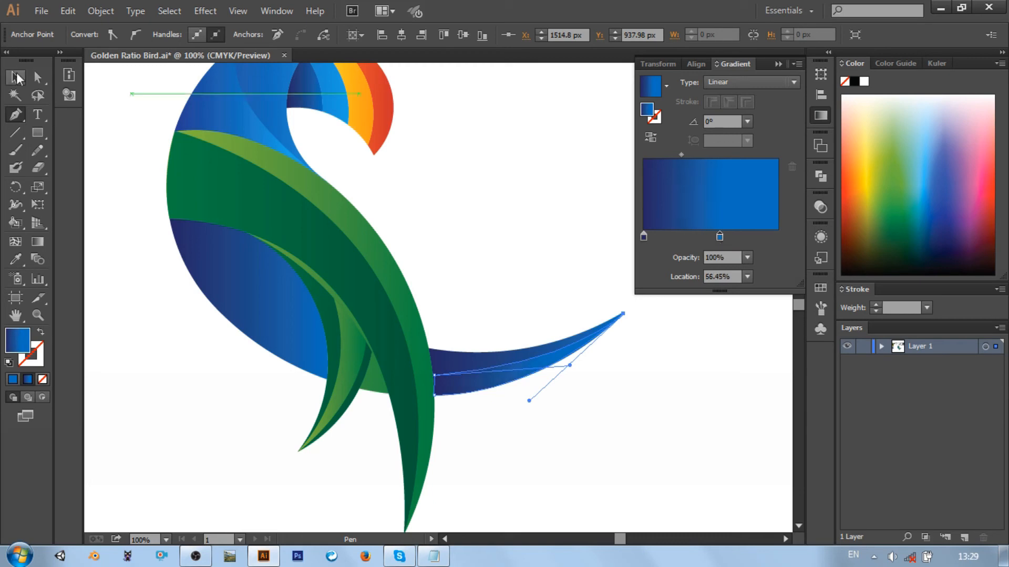
{"action": "left_click", "coordinate": [425, 188]}
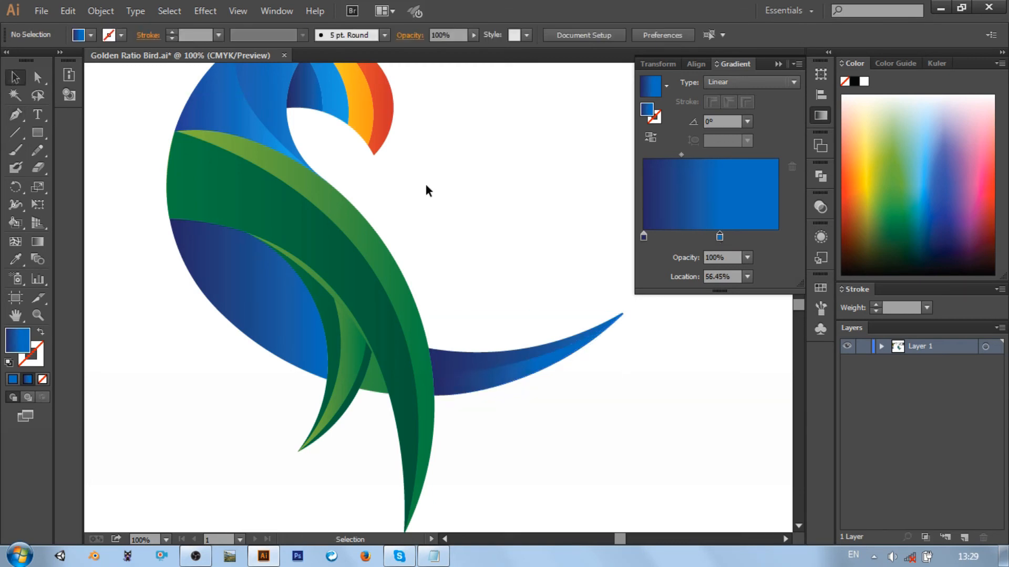
Fill the long dark green body band with the light green gradient from its upper edge, and set the dark stop's location to 70.43%
{"action": "key", "text": "ctrl+0"}
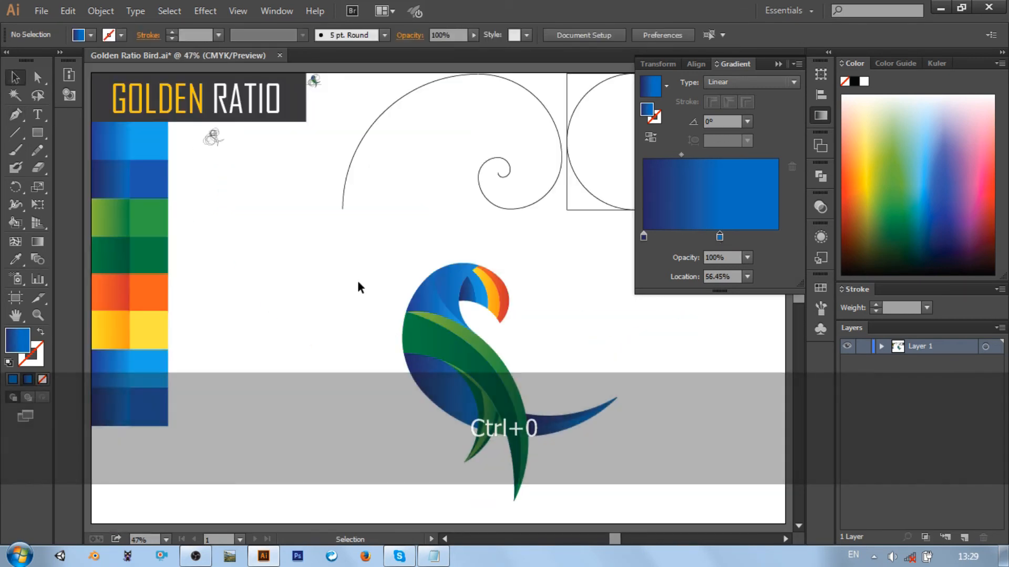
{"action": "left_click", "coordinate": [452, 356]}
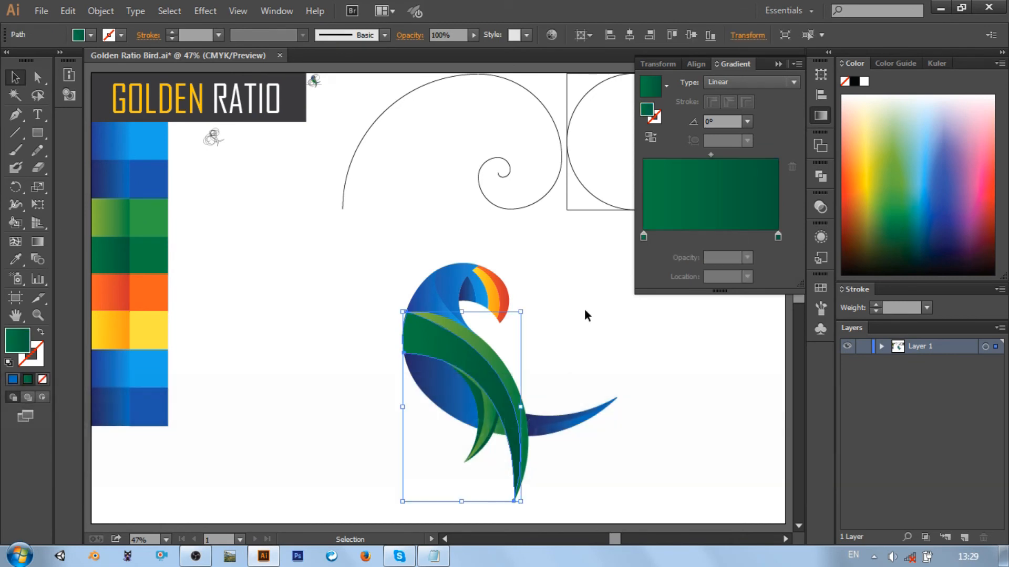
{"action": "left_click", "coordinate": [17, 257]}
{"action": "left_click", "coordinate": [466, 328]}
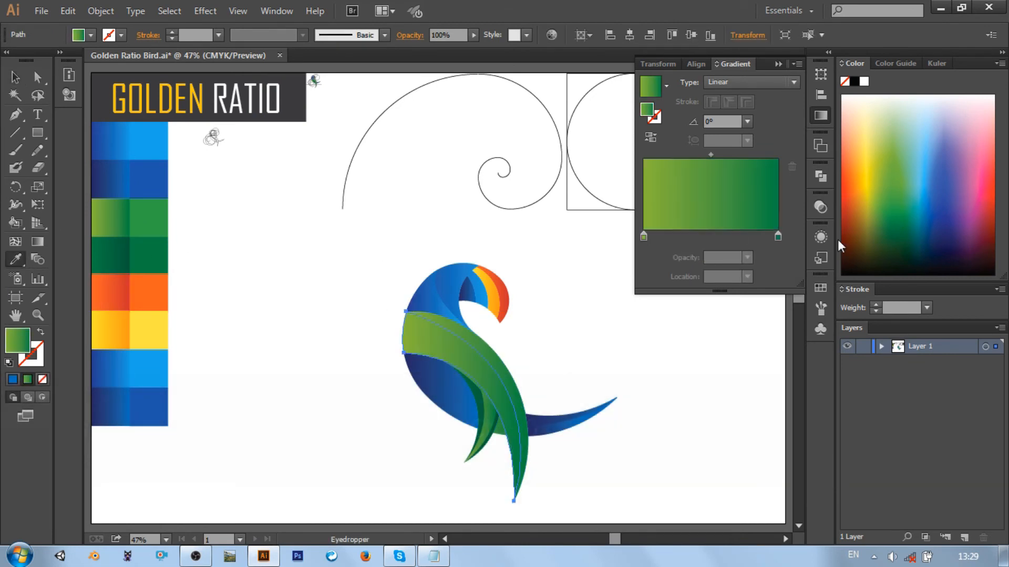
{"action": "left_click_drag", "start_coordinate": [779, 236], "coordinate": [737, 237]}
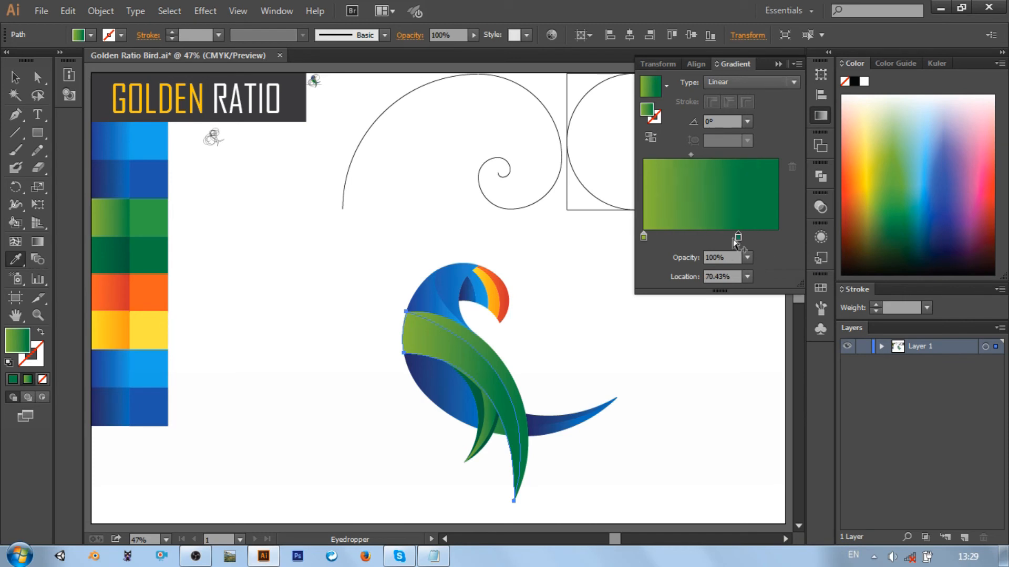
Fill the highlight in the short feather with the dark green gradient, set its end stop's location to 68.28%, and deselect it
{"action": "left_click", "coordinate": [480, 429], "text": "ctrl"}
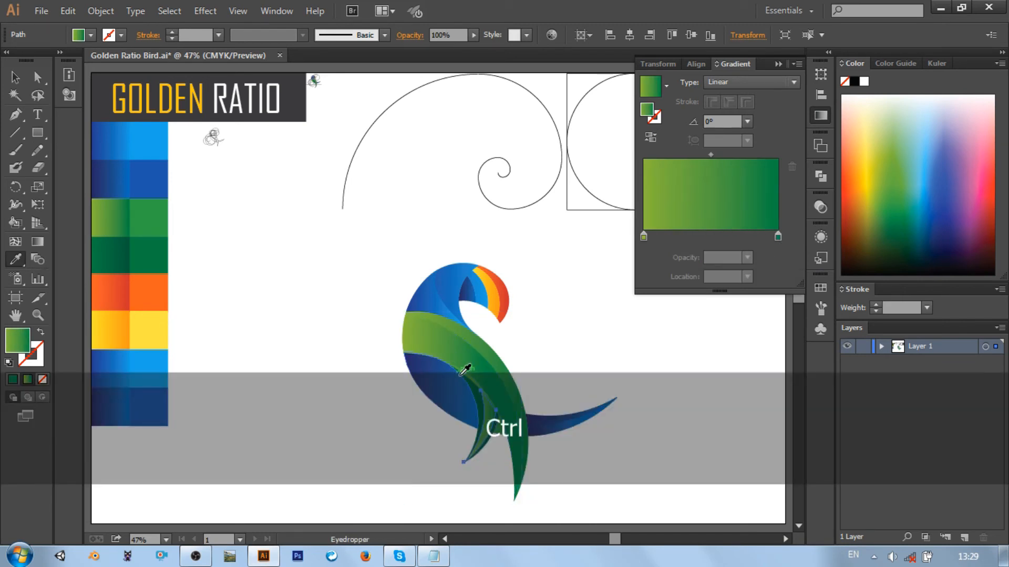
{"action": "left_click", "coordinate": [486, 391]}
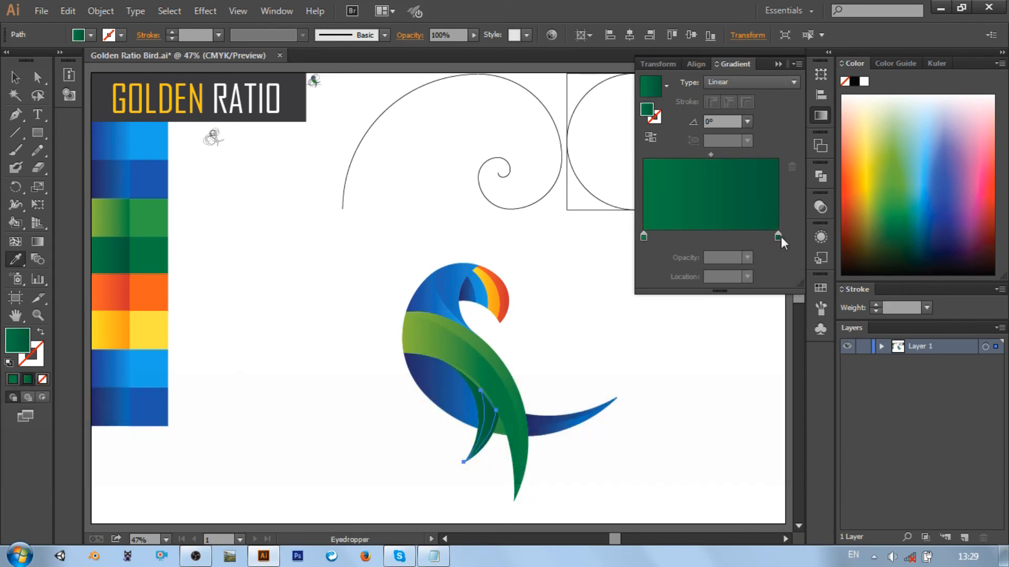
{"action": "left_click_drag", "start_coordinate": [778, 236], "coordinate": [736, 238]}
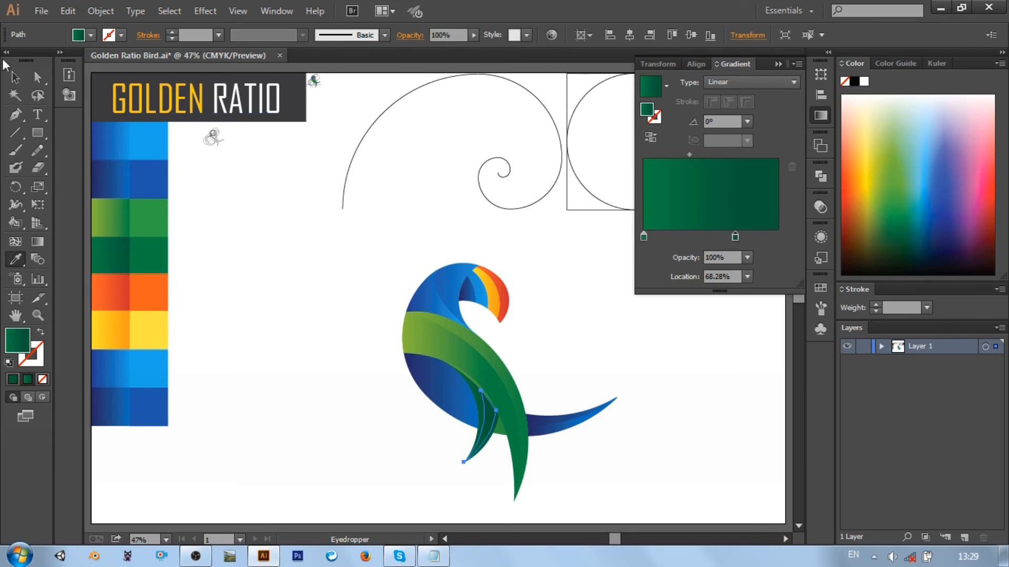
{"action": "left_click", "coordinate": [15, 77]}
{"action": "left_click", "coordinate": [306, 269]}
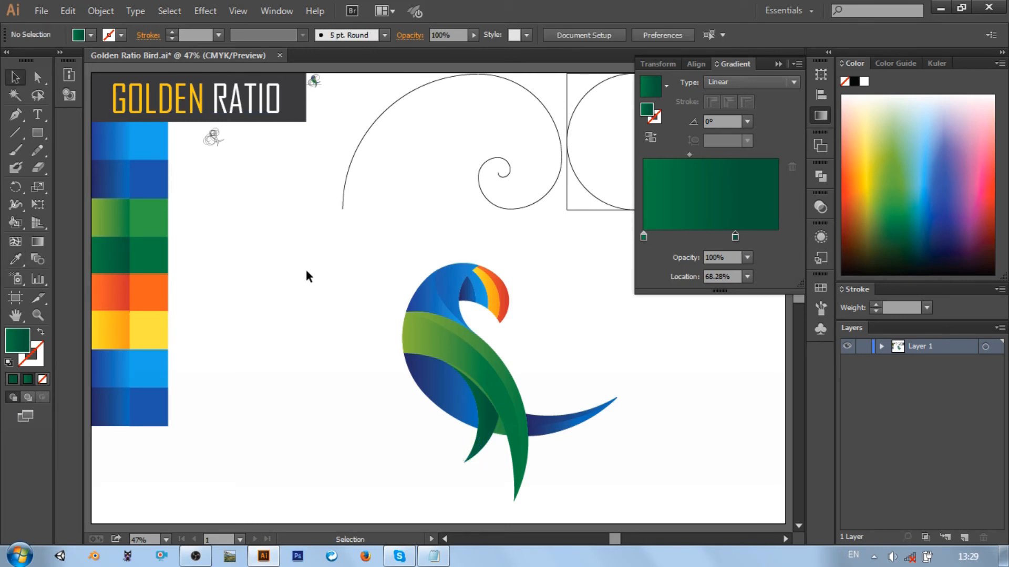
{"action": "left_click", "coordinate": [779, 64]}
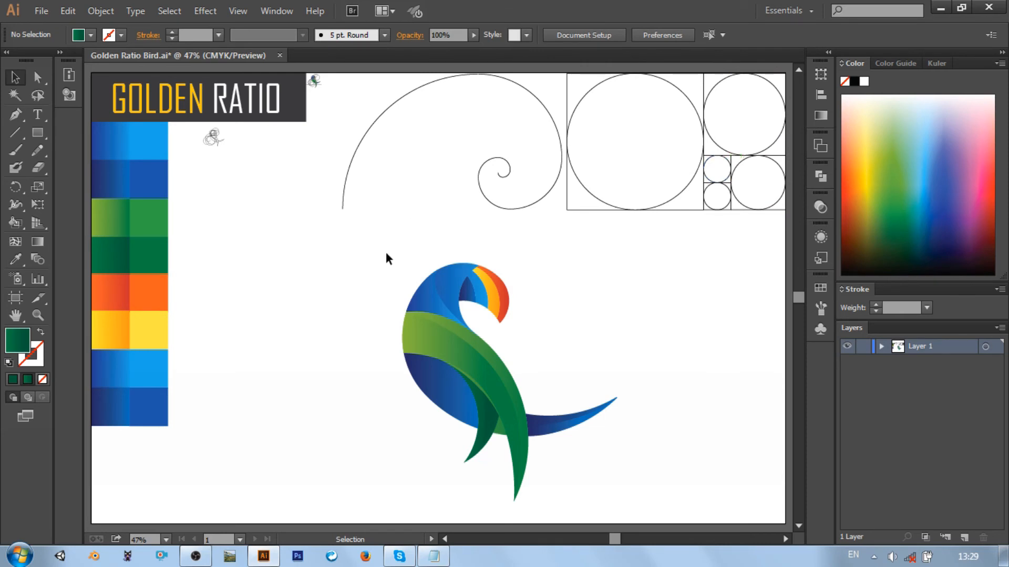
Select all of the bird's shapes, group them, and clear the selection
{"action": "left_click_drag", "start_coordinate": [385, 244], "coordinate": [634, 522]}
{"action": "right_click", "coordinate": [484, 330]}
{"action": "left_click", "coordinate": [525, 404]}
{"action": "left_click", "coordinate": [651, 236]}
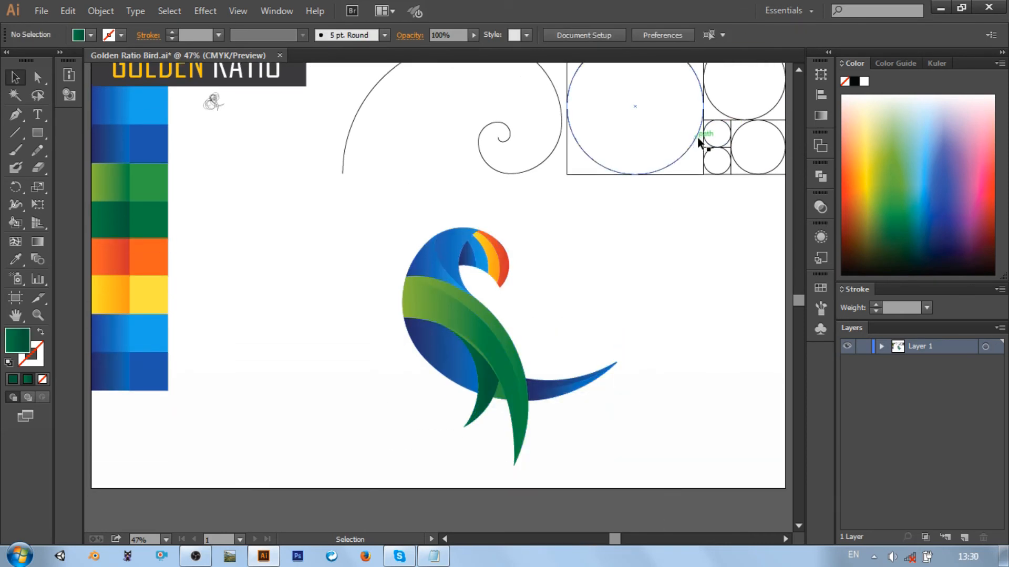
Take the no-fill, 1.359 pt black stroke style from a small golden ratio circle for the next Pen path at the head
{"action": "left_click", "coordinate": [728, 131]}
{"action": "left_click", "coordinate": [623, 251]}
{"action": "key", "text": "ctrl+="}
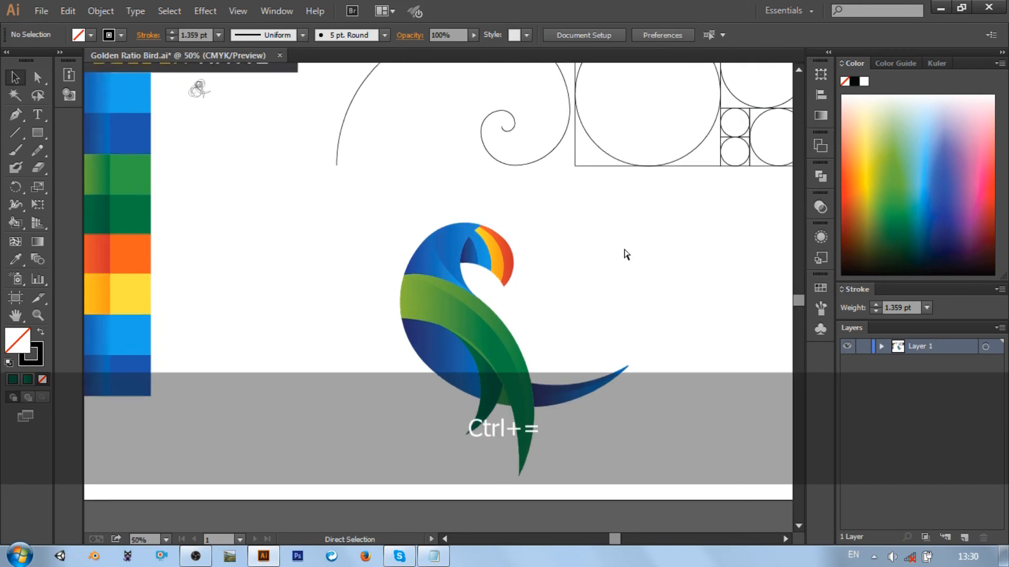
{"action": "scroll", "coordinate": [623, 247], "scroll_direction": "up", "scroll_amount": 3}
{"action": "scroll", "coordinate": [468, 234], "scroll_direction": "right", "scroll_amount": 1}
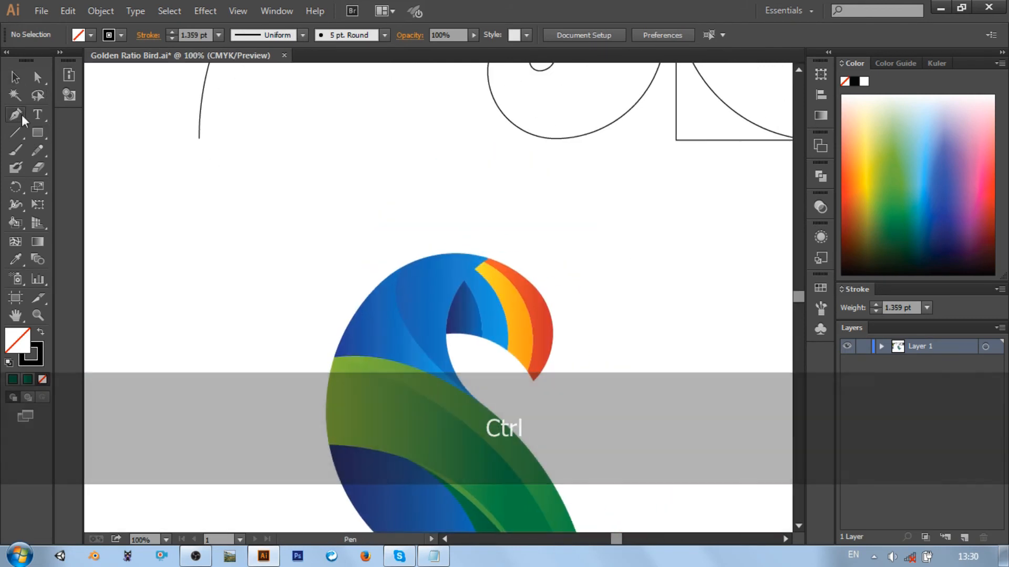
Draw a small closed leaf-shaped highlight outline with the Pen tool on the upper part of the bird's blue head
{"action": "left_click", "coordinate": [16, 114]}
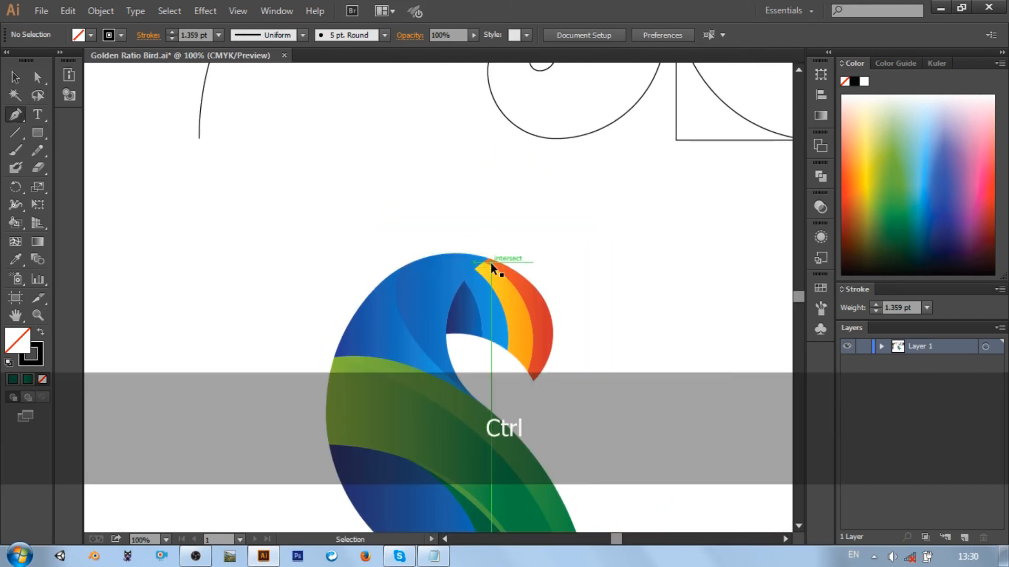
{"action": "key", "text": "ctrl+="}
{"action": "left_click", "coordinate": [475, 232]}
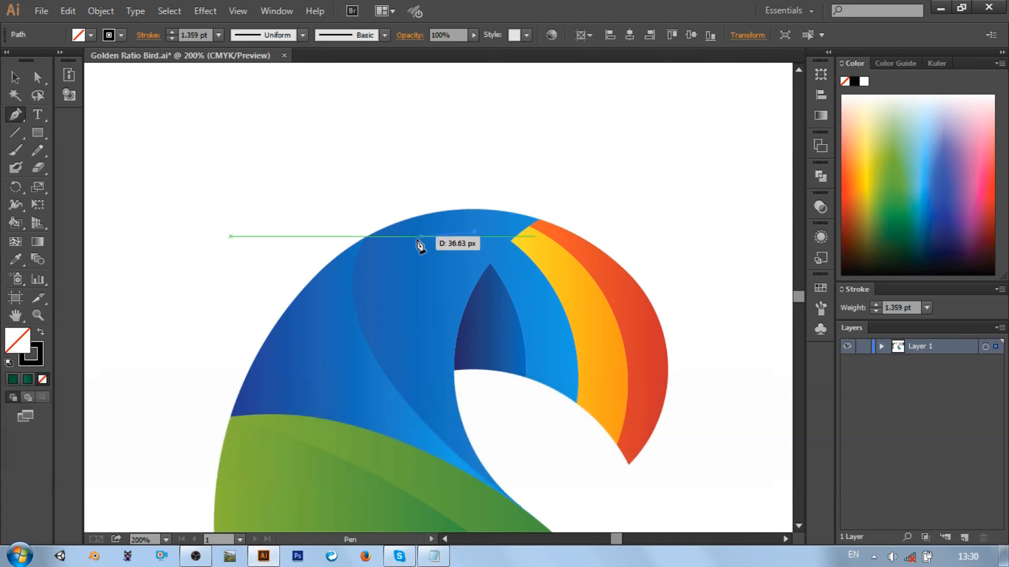
{"action": "mouse_move", "coordinate": [416, 241]}
{"action": "left_mouse_down"}
{"action": "mouse_move", "coordinate": [386, 264]}
{"action": "mouse_move", "coordinate": [439, 265]}
{"action": "mouse_move", "coordinate": [457, 241]}
{"action": "left_mouse_up"}
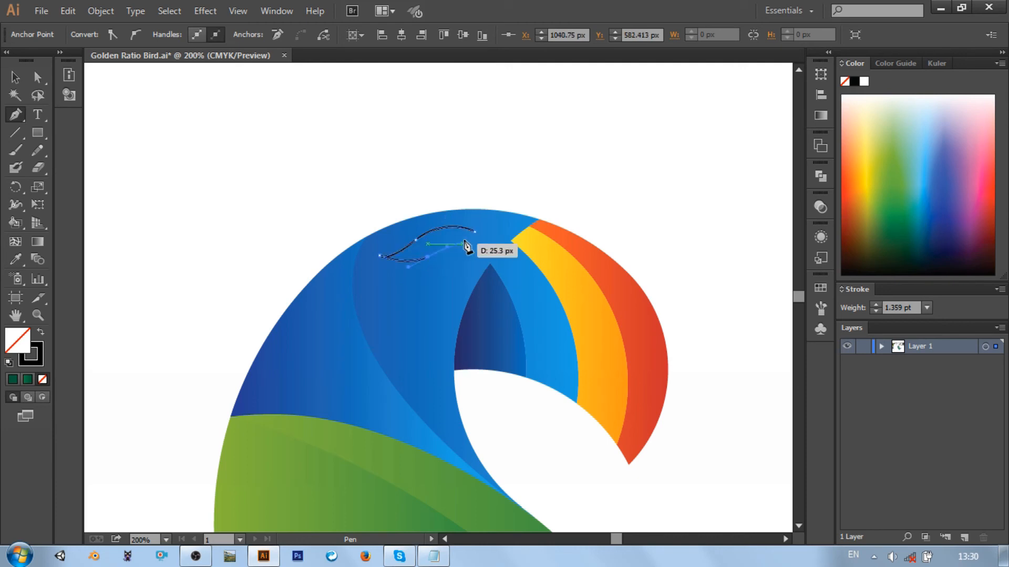
{"action": "left_click", "coordinate": [475, 232]}
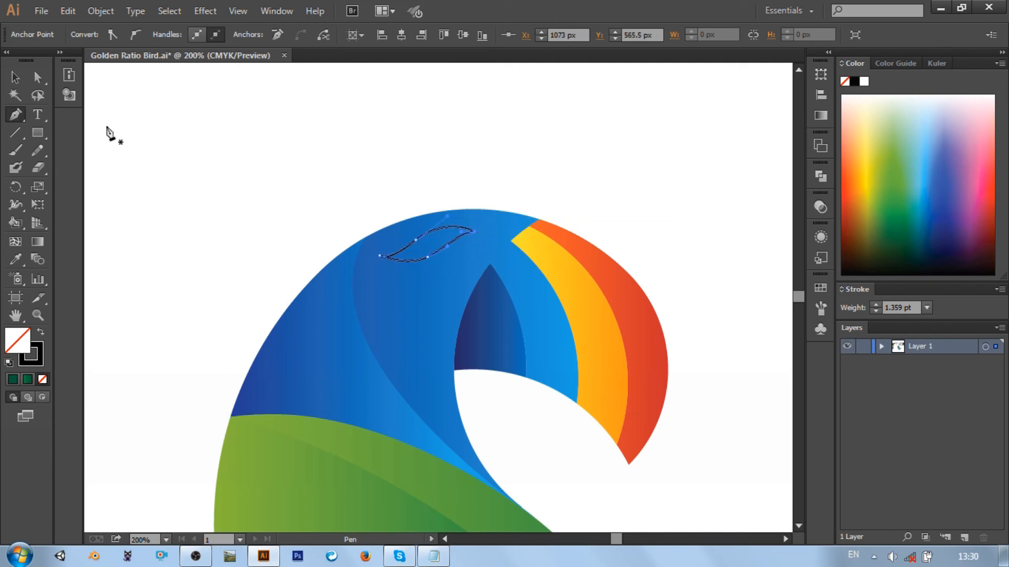
Select the leaf-shaped outline on the head and soften its curves with the Smooth tool
{"action": "left_click", "coordinate": [14, 78]}
{"action": "left_click", "coordinate": [367, 203]}
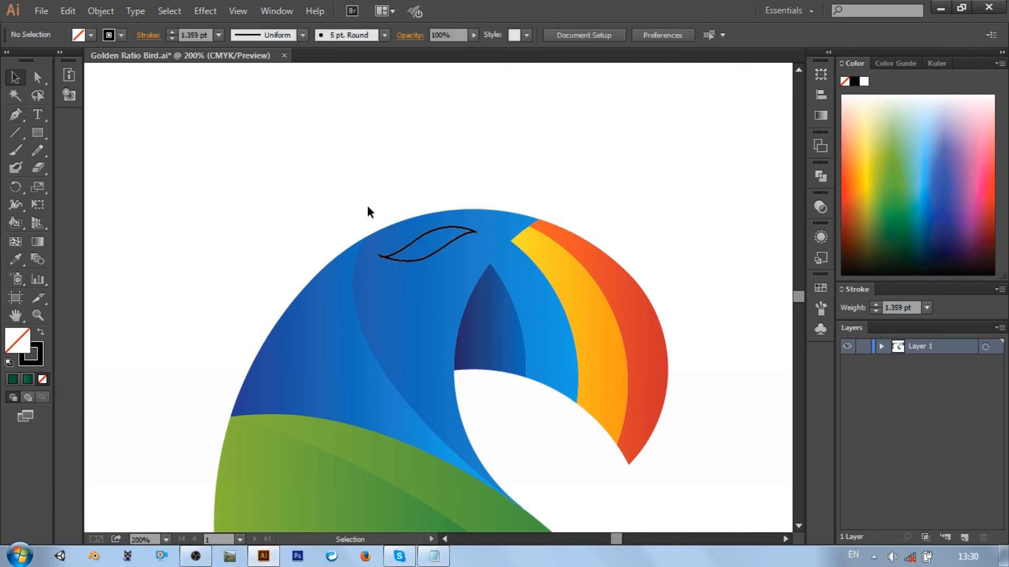
{"action": "left_click", "coordinate": [417, 257]}
{"action": "left_click_drag", "start_coordinate": [40, 147], "coordinate": [115, 166]}
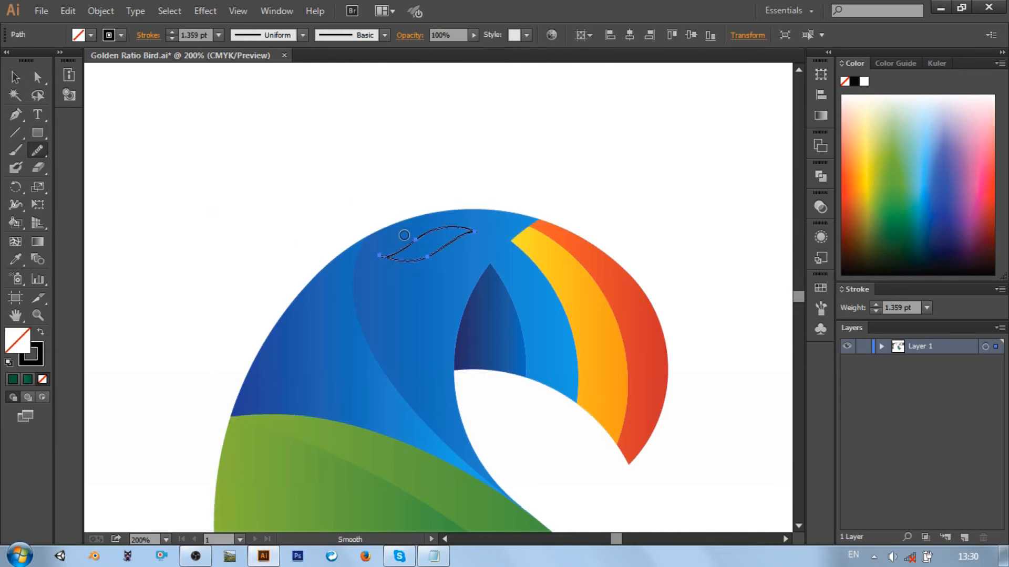
{"action": "mouse_move", "coordinate": [431, 250]}
{"action": "left_mouse_down"}
{"action": "mouse_move", "coordinate": [400, 258]}
{"action": "mouse_move", "coordinate": [441, 249]}
{"action": "mouse_move", "coordinate": [384, 256]}
{"action": "mouse_move", "coordinate": [457, 217]}
{"action": "mouse_move", "coordinate": [475, 226]}
{"action": "mouse_move", "coordinate": [453, 222]}
{"action": "mouse_move", "coordinate": [473, 223]}
{"action": "mouse_move", "coordinate": [434, 254]}
{"action": "mouse_move", "coordinate": [454, 244]}
{"action": "mouse_move", "coordinate": [440, 227]}
{"action": "mouse_move", "coordinate": [421, 229]}
{"action": "mouse_move", "coordinate": [429, 258]}
{"action": "mouse_move", "coordinate": [451, 232]}
{"action": "left_mouse_up"}
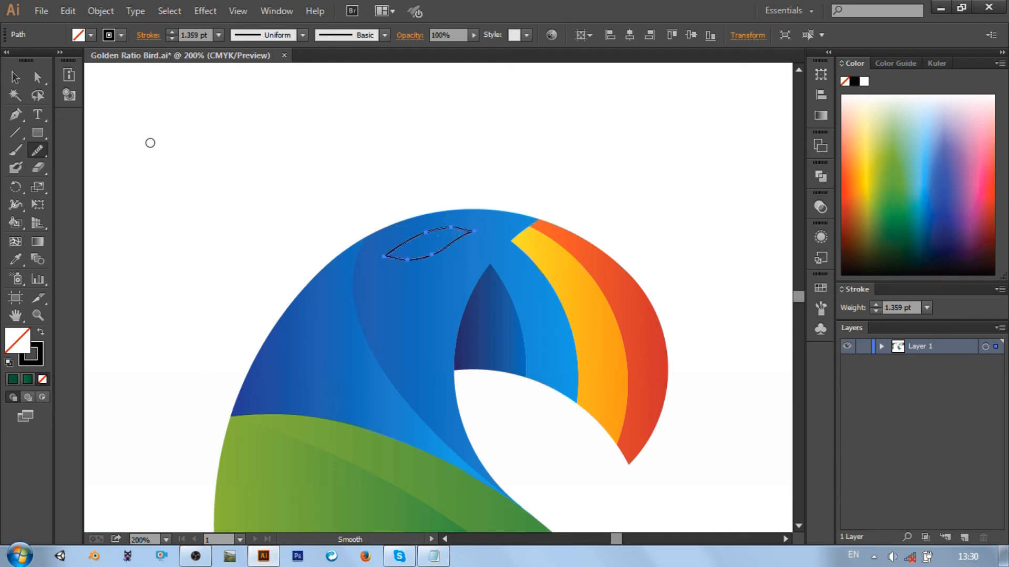
Smooth the leaf outline's lower edge and the upper curve running into its beak-side tip
{"action": "key", "text": "v"}
{"action": "left_click", "coordinate": [204, 150]}
{"action": "left_click", "coordinate": [418, 257]}
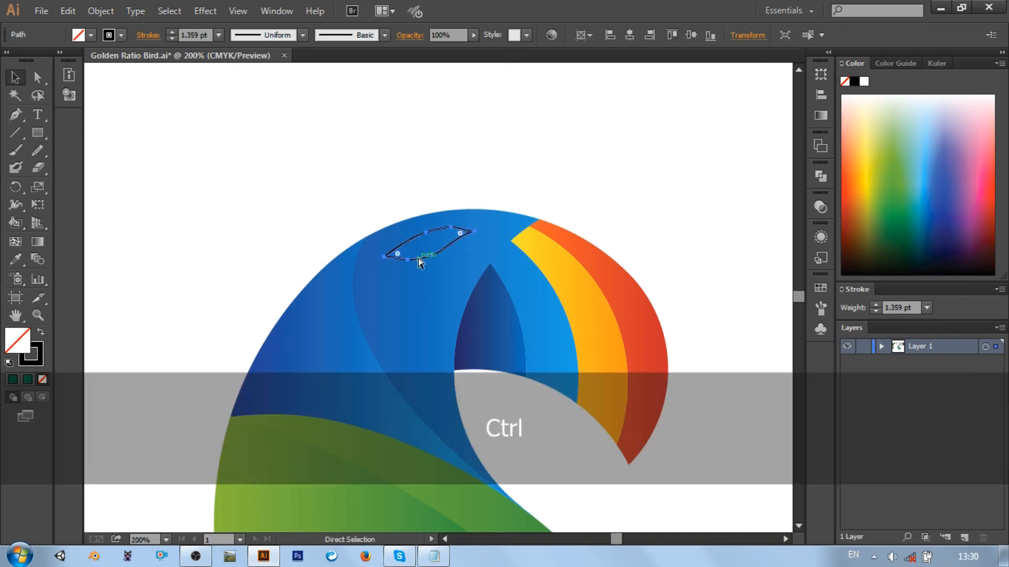
{"action": "key", "text": "ctrl+equal"}
{"action": "key", "text": "ctrl+equal"}
{"action": "key", "text": "ctrl+equal"}
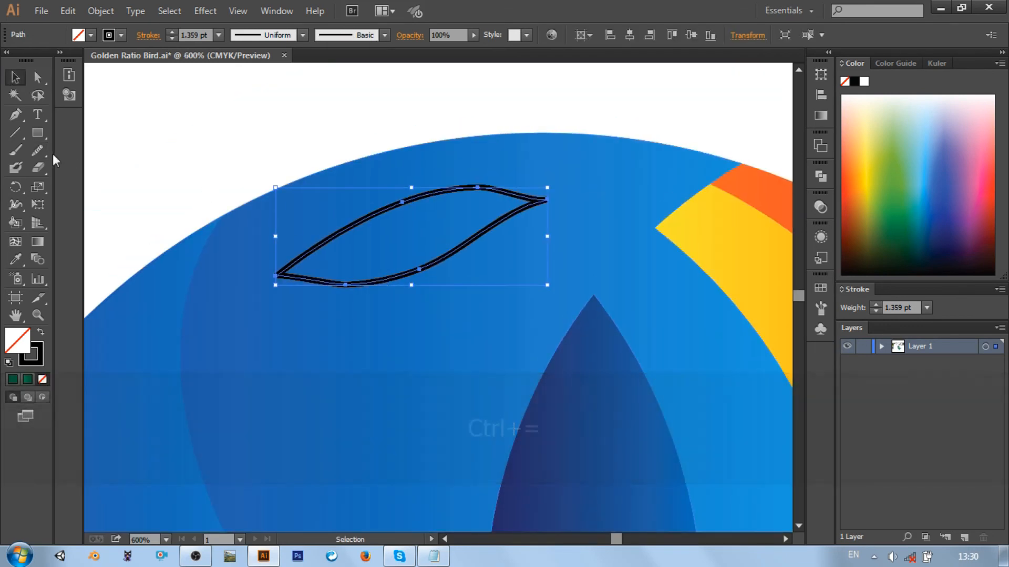
{"action": "left_click", "coordinate": [38, 150]}
{"action": "mouse_move", "coordinate": [316, 280]}
{"action": "left_mouse_down"}
{"action": "mouse_move", "coordinate": [458, 253]}
{"action": "mouse_move", "coordinate": [475, 237]}
{"action": "left_mouse_up"}
{"action": "left_click_drag", "start_coordinate": [322, 282], "coordinate": [465, 243]}
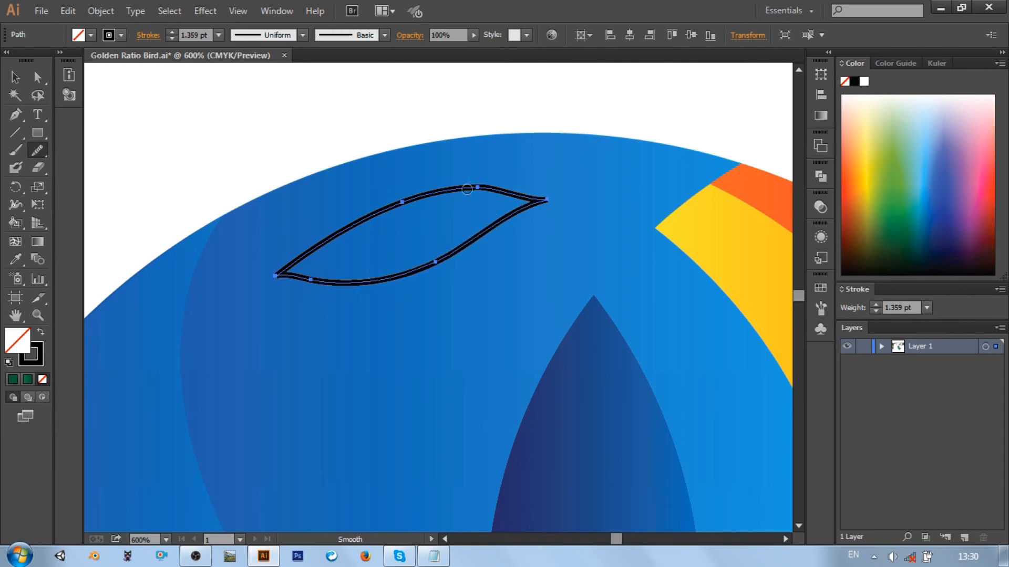
{"action": "mouse_move", "coordinate": [468, 189]}
{"action": "left_mouse_down"}
{"action": "mouse_move", "coordinate": [586, 211]}
{"action": "mouse_move", "coordinate": [555, 203]}
{"action": "left_mouse_up"}
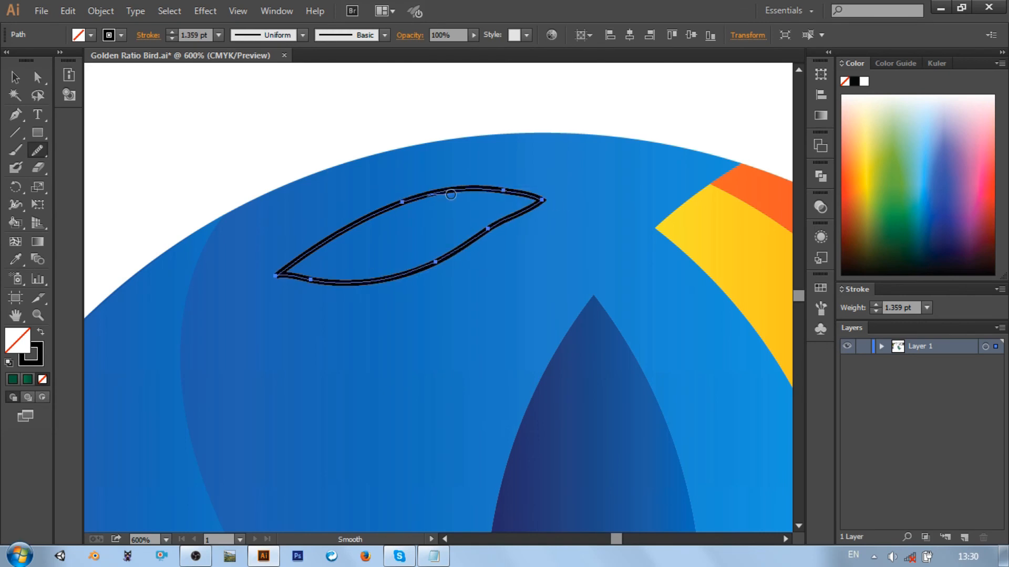
{"action": "left_click_drag", "start_coordinate": [450, 194], "coordinate": [550, 198]}
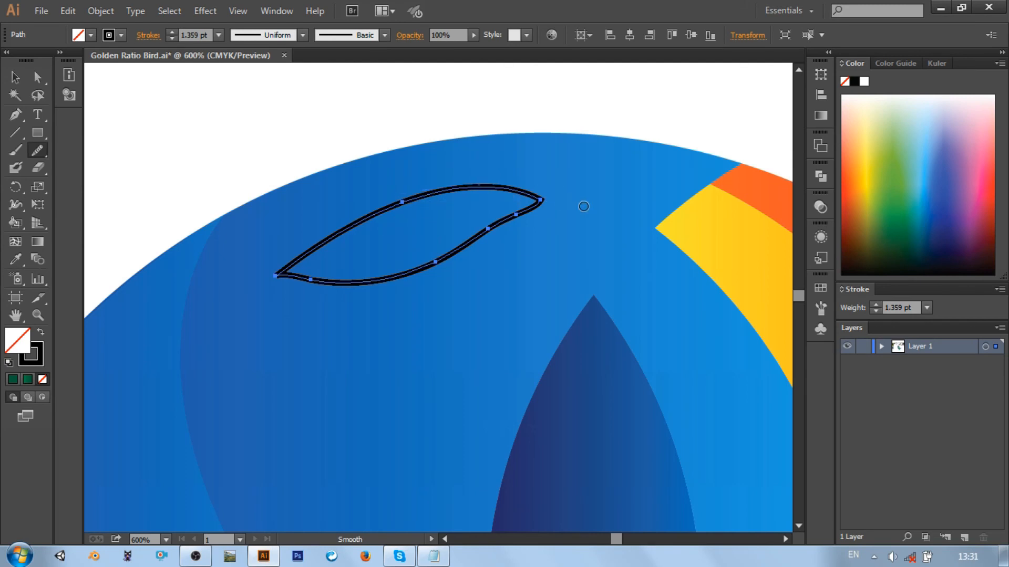
Refine both tips of the leaf outline and even out its lower edge into one continuous curve with the Smooth tool
{"action": "left_click_drag", "start_coordinate": [474, 252], "coordinate": [470, 254]}
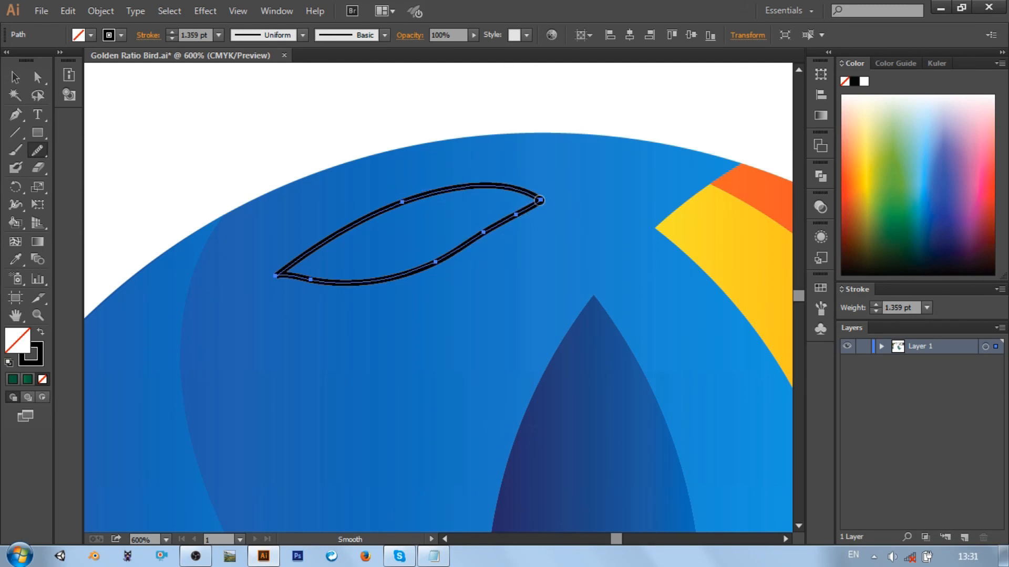
{"action": "left_click_drag", "start_coordinate": [540, 200], "coordinate": [575, 205]}
{"action": "key", "text": "ctrl+z"}
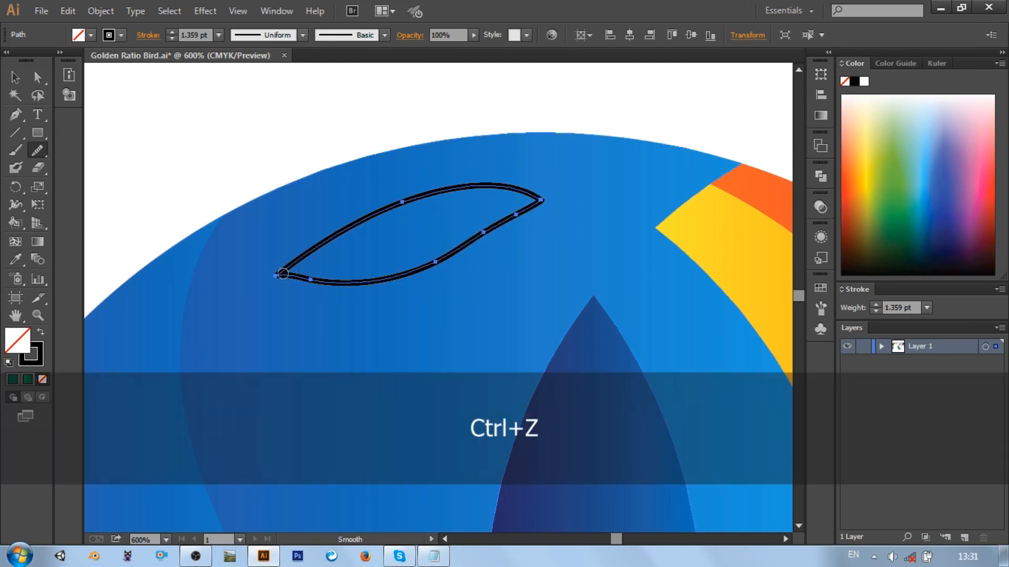
{"action": "left_click_drag", "start_coordinate": [283, 273], "coordinate": [353, 272]}
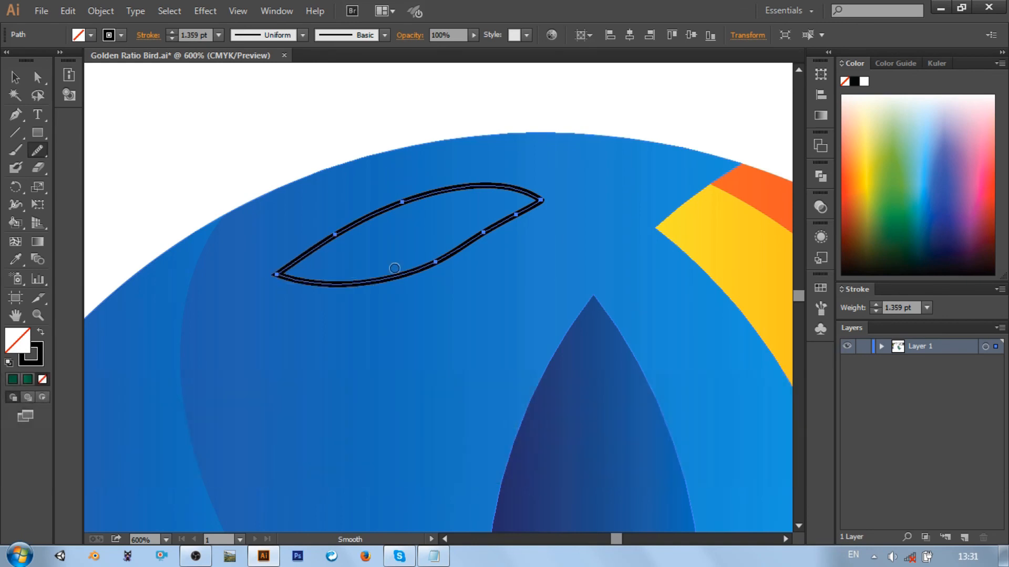
{"action": "left_click_drag", "start_coordinate": [536, 212], "coordinate": [427, 296]}
{"action": "mouse_move", "coordinate": [506, 242]}
{"action": "left_mouse_down"}
{"action": "mouse_move", "coordinate": [474, 229]}
{"action": "mouse_move", "coordinate": [361, 280]}
{"action": "left_mouse_up"}
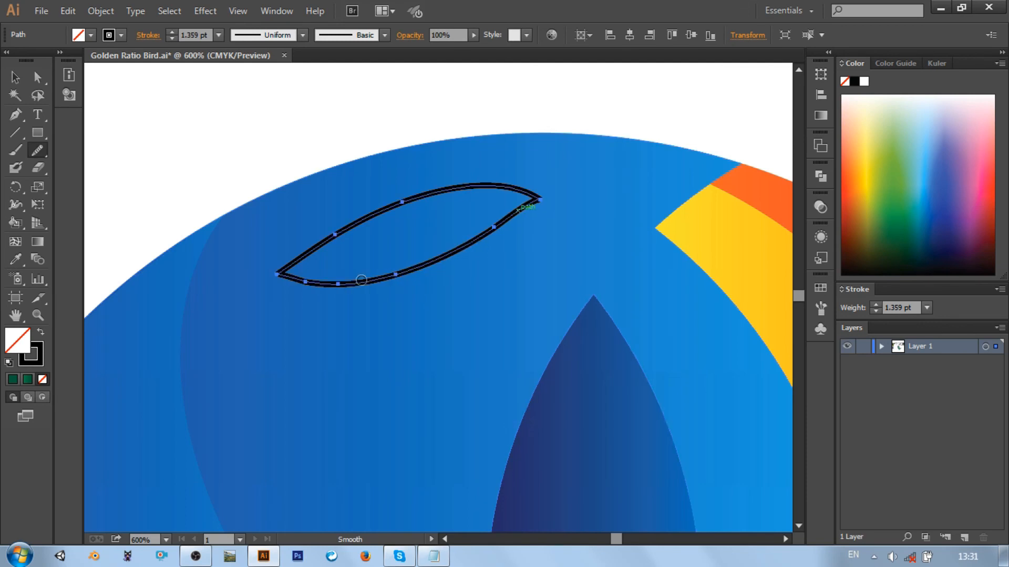
{"action": "left_click_drag", "start_coordinate": [496, 225], "coordinate": [301, 285]}
{"action": "mouse_move", "coordinate": [490, 233]}
{"action": "left_mouse_down"}
{"action": "mouse_move", "coordinate": [306, 297]}
{"action": "mouse_move", "coordinate": [184, 286]}
{"action": "left_mouse_up"}
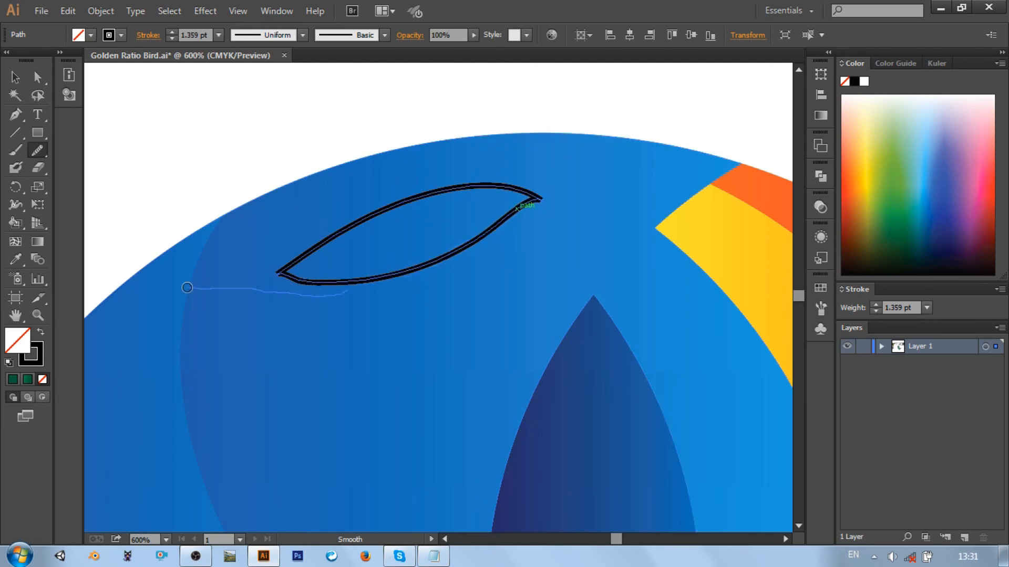
Fill the leaf-shaped outline with white, remove its stroke, and deselect it
{"action": "left_click", "coordinate": [15, 77]}
{"action": "left_click", "coordinate": [79, 35]}
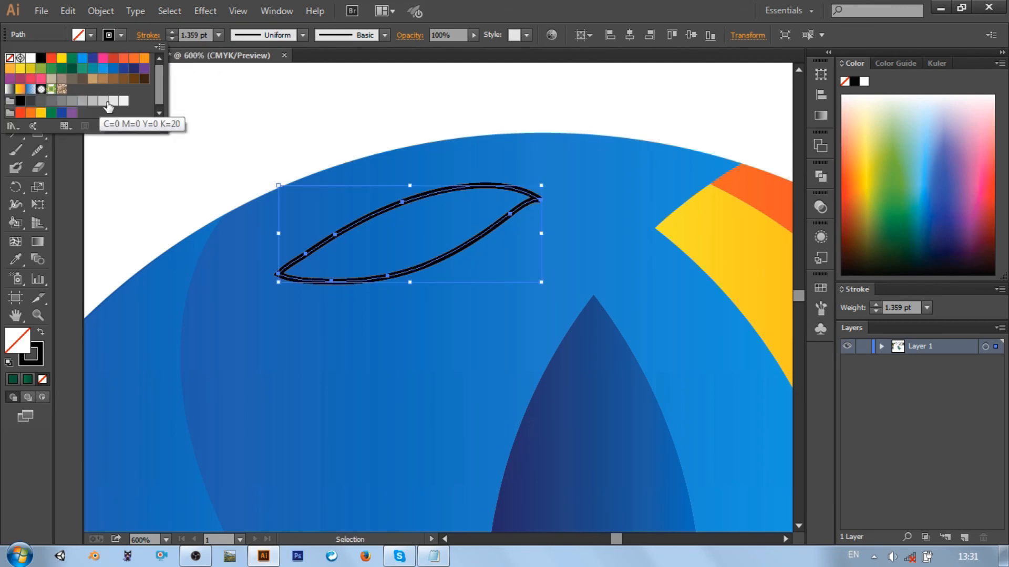
{"action": "left_click", "coordinate": [30, 58]}
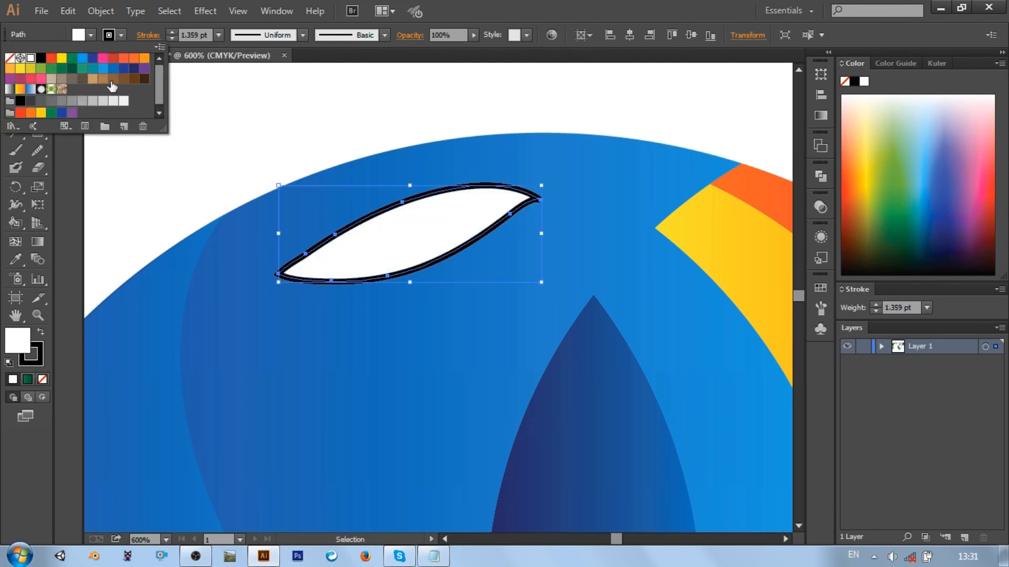
{"action": "left_click", "coordinate": [109, 35]}
{"action": "left_click", "coordinate": [10, 58]}
{"action": "left_click", "coordinate": [285, 111]}
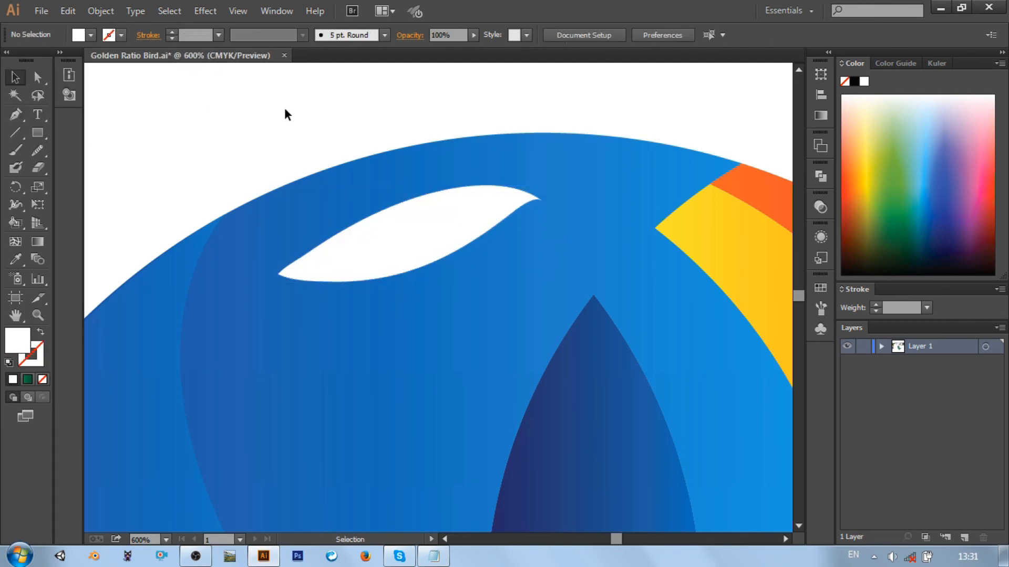
Shrink the white head highlight, rotate it slightly, place it closer to the dark blue eye shape, and deselect it
{"action": "key", "text": "ctrl+minus"}
{"action": "key", "text": "ctrl+0"}
{"action": "key", "text": "plus"}
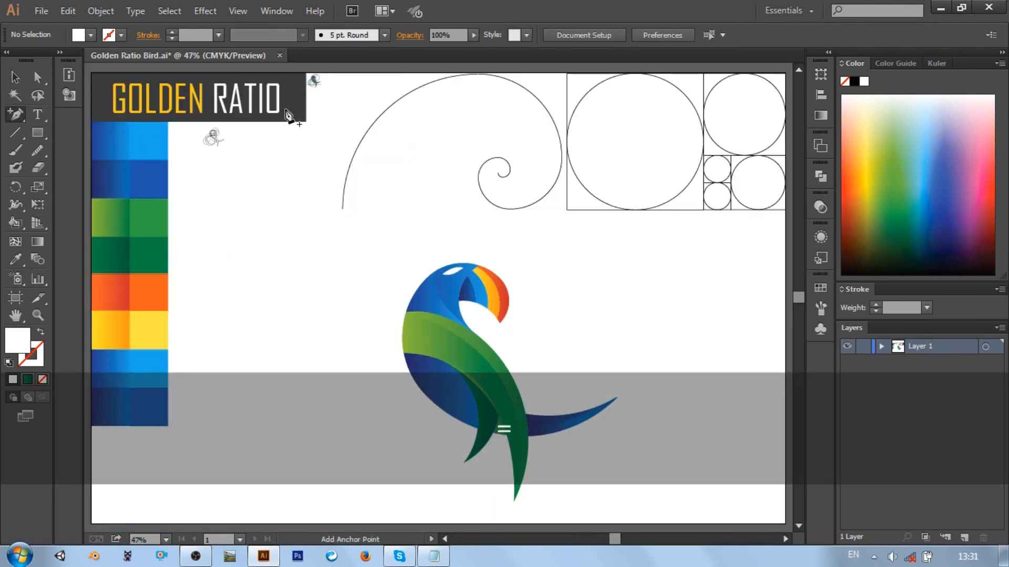
{"action": "key", "text": "ctrl+equal"}
{"action": "key", "text": "ctrl+equal"}
{"action": "key", "text": "ctrl+equal"}
{"action": "left_click", "coordinate": [481, 216]}
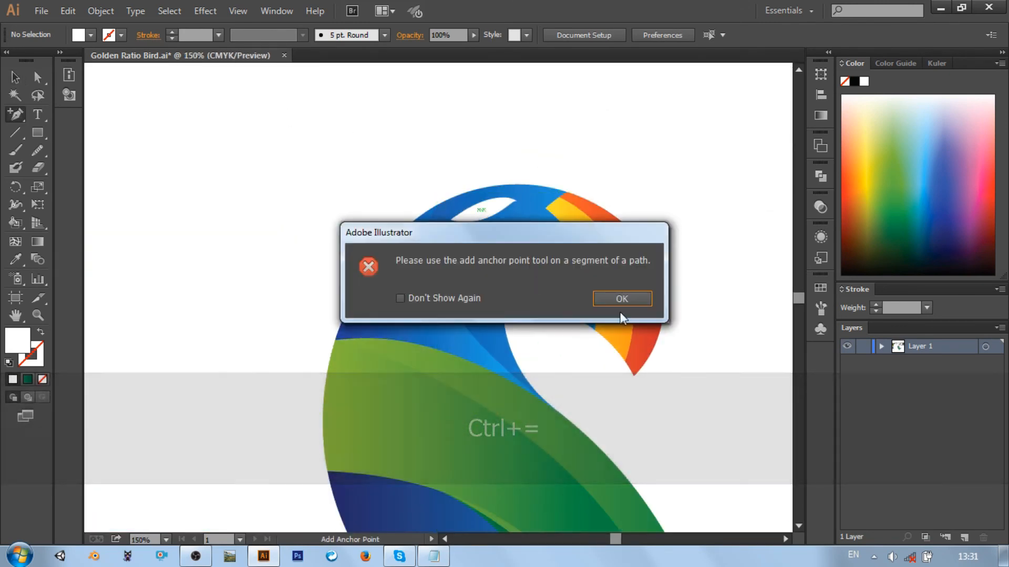
{"action": "left_click", "coordinate": [635, 297]}
{"action": "left_click", "coordinate": [18, 75]}
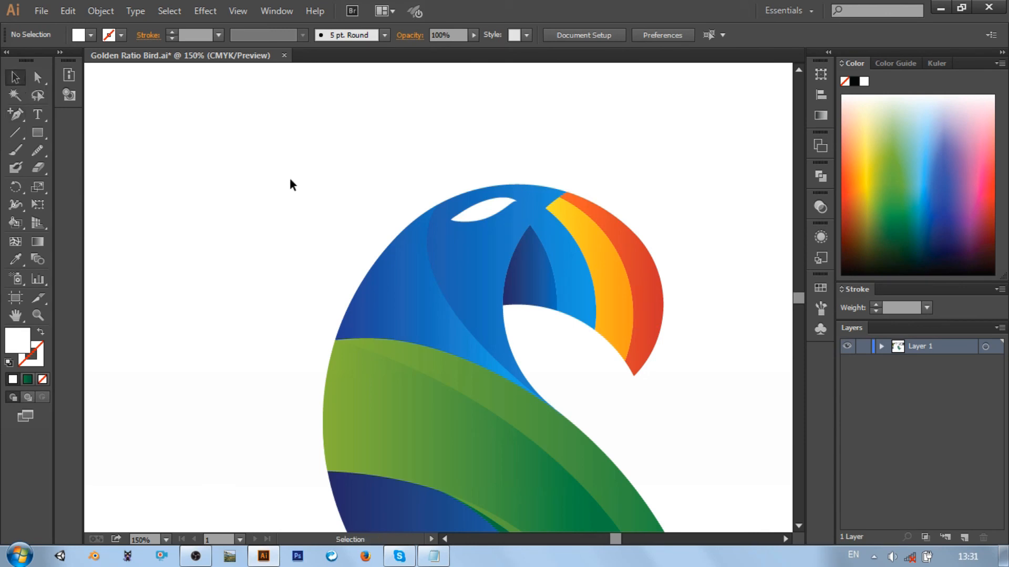
{"action": "left_click", "coordinate": [497, 213]}
{"action": "left_click_drag", "start_coordinate": [517, 210], "coordinate": [490, 217]}
{"action": "left_click", "coordinate": [534, 166]}
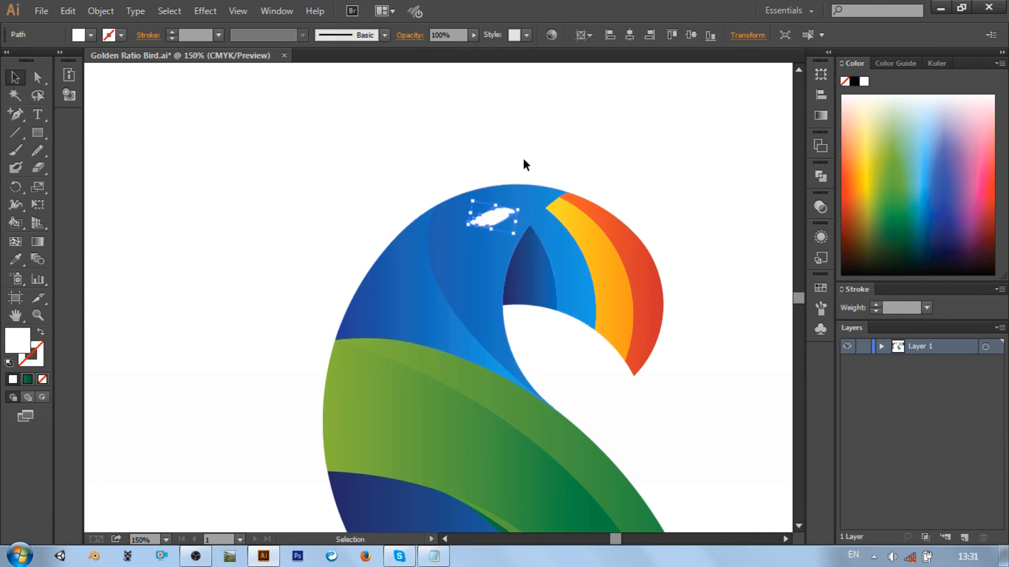
{"action": "left_click", "coordinate": [534, 164]}
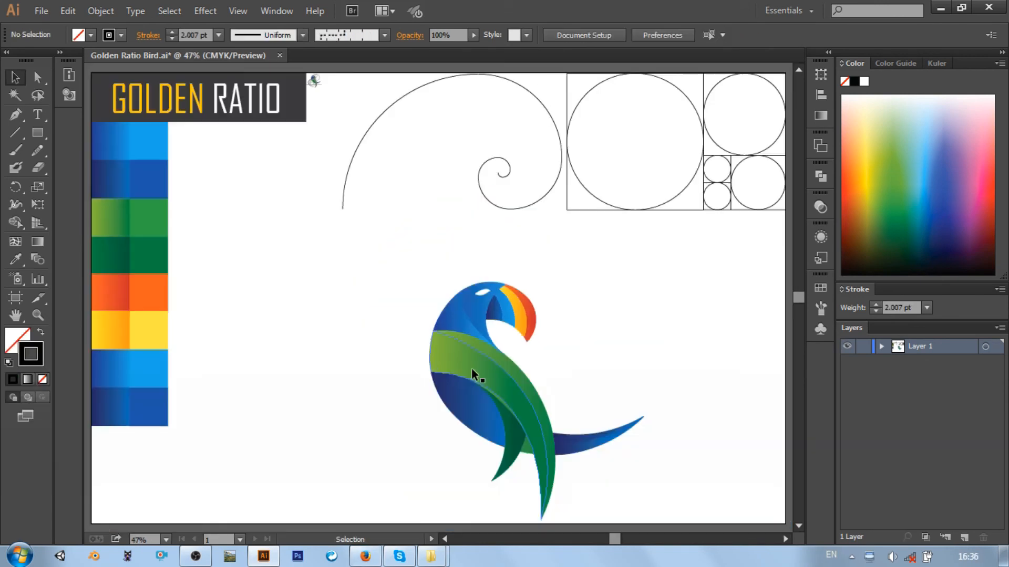
Center the grouped bird horizontally on the artboard, and move it slightly up so it sits below the golden spiral
{"action": "left_click_drag", "start_coordinate": [471, 369], "coordinate": [450, 340]}
{"action": "left_click", "coordinate": [661, 347]}
{"action": "left_click", "coordinate": [477, 337]}
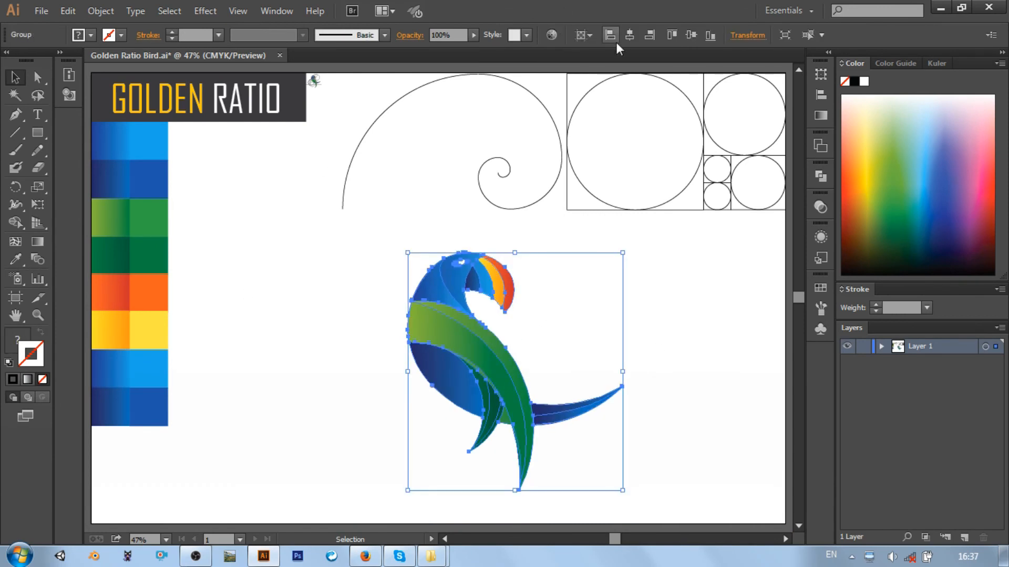
{"action": "left_click", "coordinate": [613, 35]}
{"action": "left_click", "coordinate": [695, 301]}
{"action": "left_click_drag", "start_coordinate": [380, 336], "coordinate": [392, 321]}
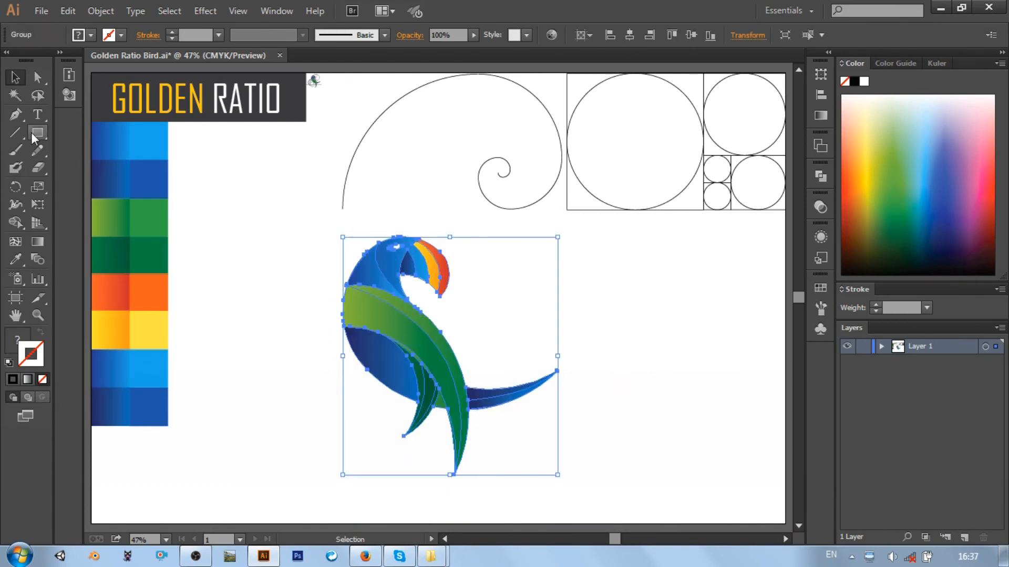
Ungroup the bird, ungroup its first nested group as well, and clear the selection
{"action": "right_click", "coordinate": [386, 365]}
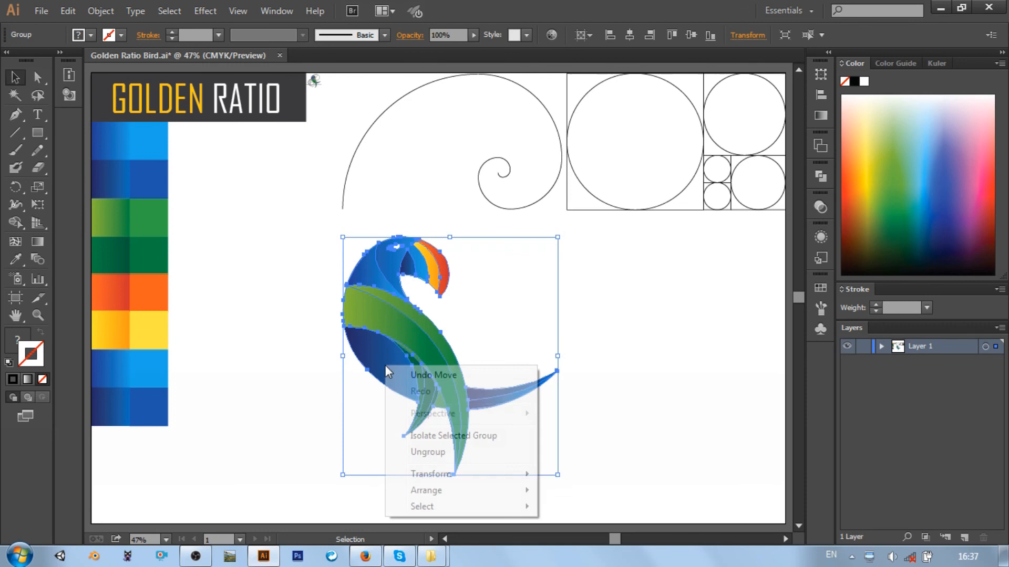
{"action": "left_click", "coordinate": [432, 456]}
{"action": "left_click", "coordinate": [437, 418]}
{"action": "right_click", "coordinate": [441, 406]}
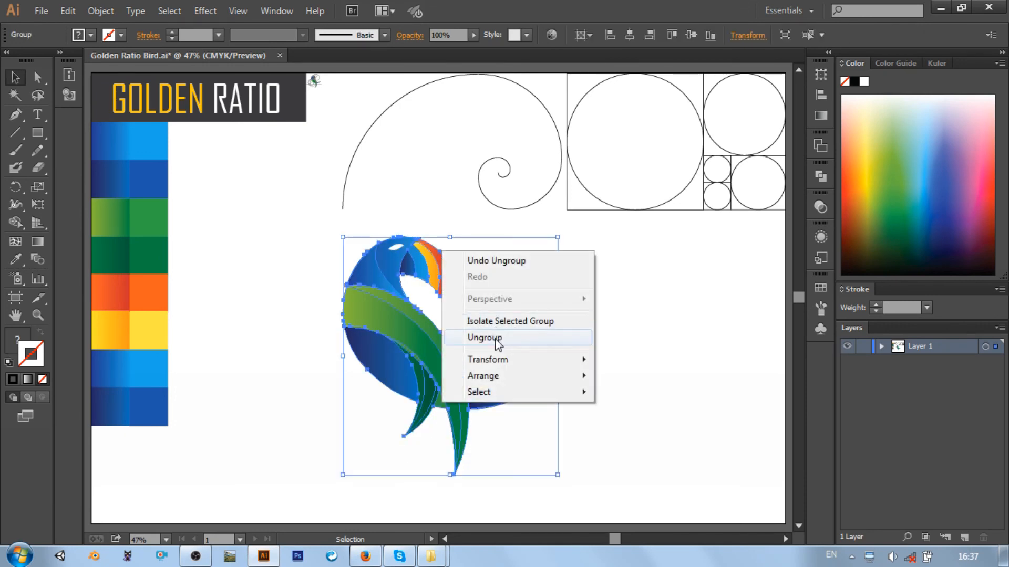
{"action": "left_click", "coordinate": [486, 338]}
{"action": "right_click", "coordinate": [416, 342]}
{"action": "left_click", "coordinate": [333, 377]}
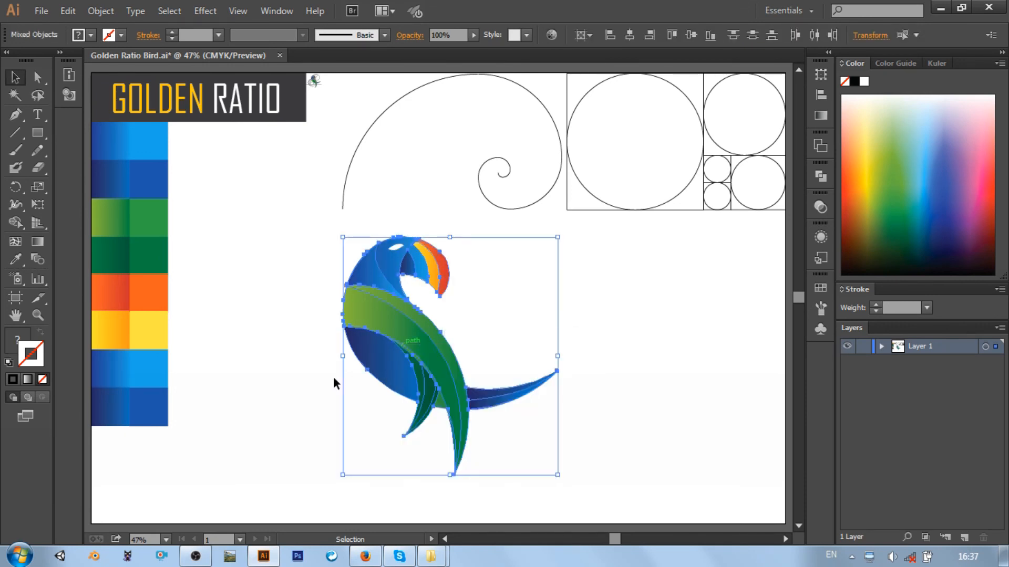
Ungroup the remaining nested group so the bird's shapes become separate paths, and clear the selection
{"action": "left_click", "coordinate": [442, 406]}
{"action": "right_click", "coordinate": [442, 409]}
{"action": "left_click", "coordinate": [484, 339]}
{"action": "right_click", "coordinate": [435, 407]}
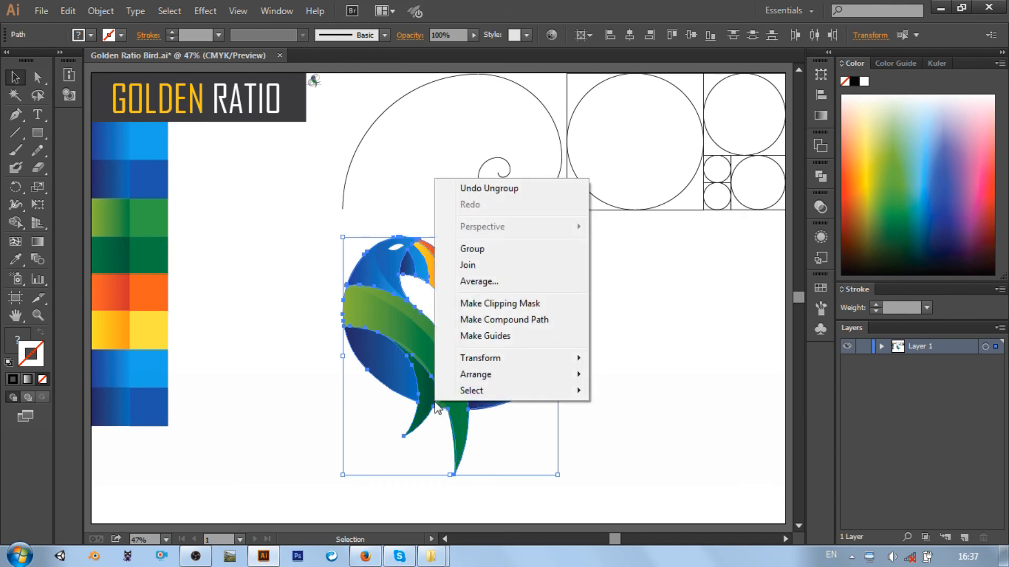
{"action": "right_click", "coordinate": [442, 406]}
{"action": "left_click", "coordinate": [544, 443]}
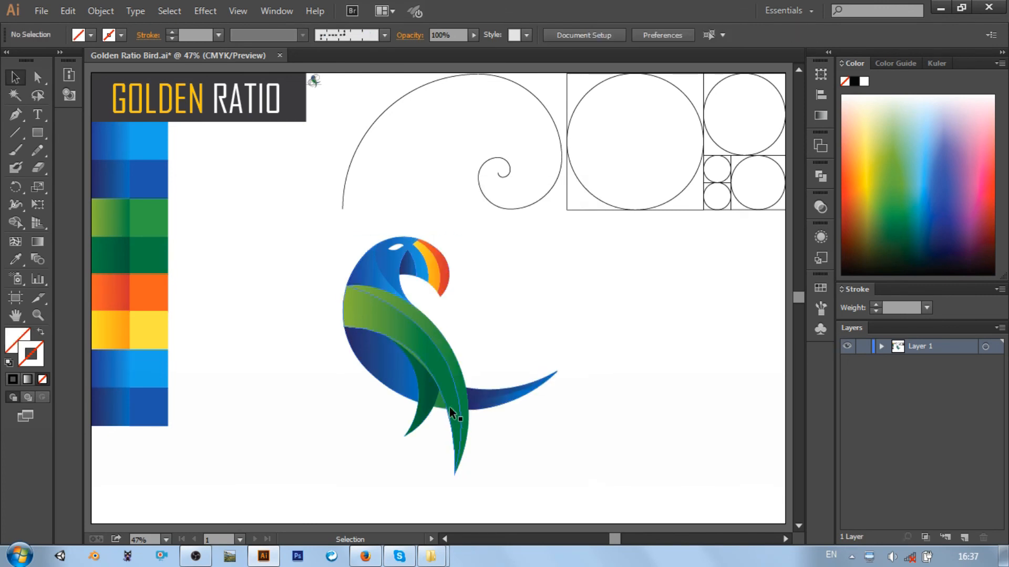
{"action": "left_click", "coordinate": [446, 408]}
{"action": "right_click", "coordinate": [441, 405]}
{"action": "left_click", "coordinate": [619, 443]}
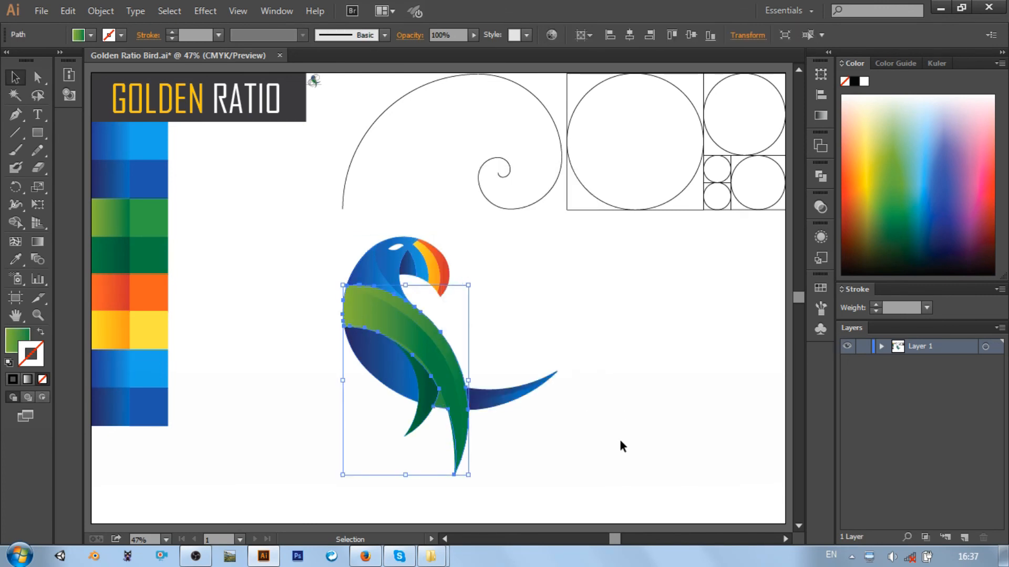
{"action": "left_click", "coordinate": [619, 443]}
{"action": "key", "text": "a"}
{"action": "left_click", "coordinate": [442, 408]}
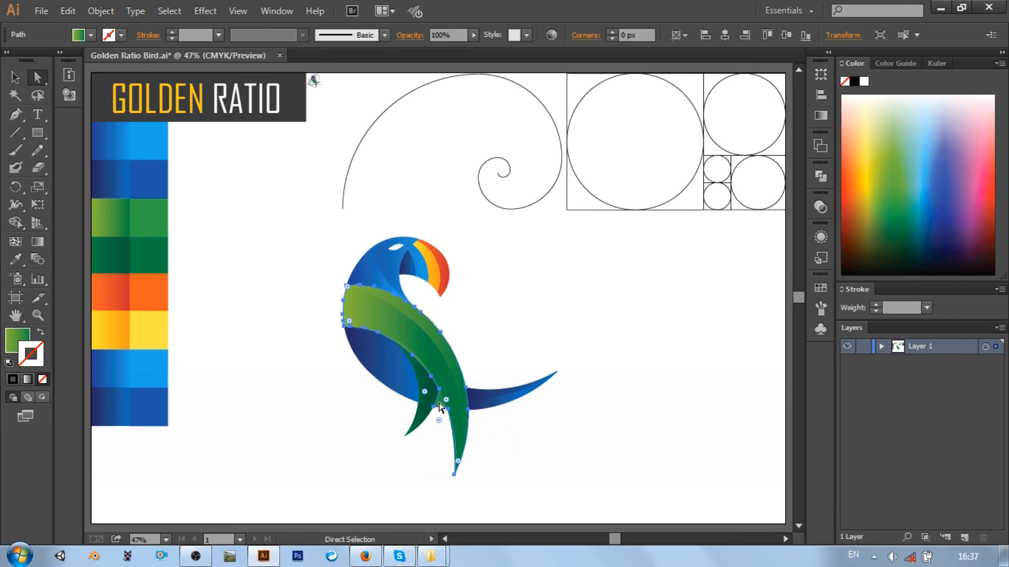
{"action": "key", "text": "ctrl+equal"}
{"action": "scroll", "coordinate": [427, 384], "scroll_direction": "down", "scroll_amount": 3}
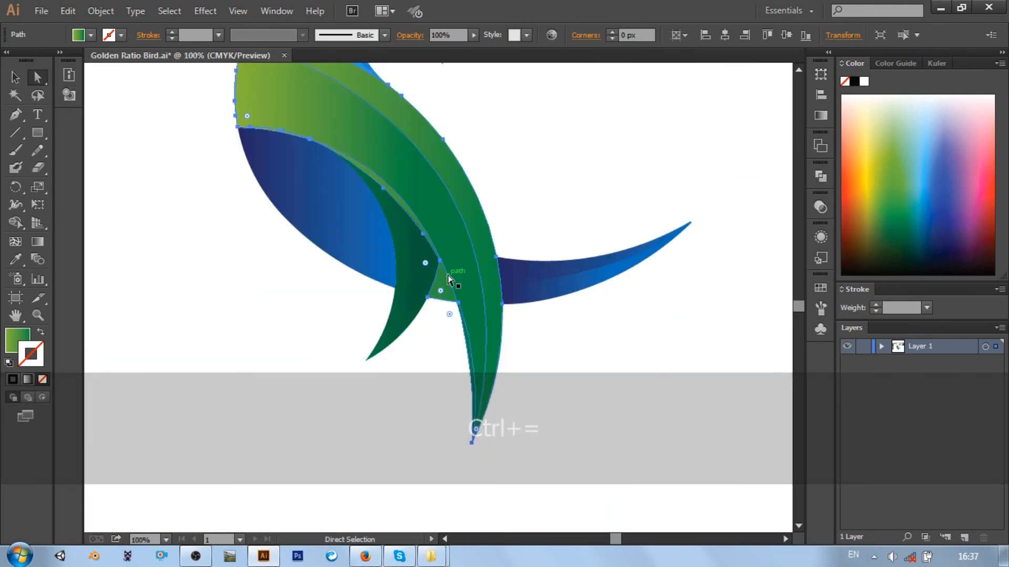
{"action": "right_click", "coordinate": [444, 282]}
{"action": "left_click", "coordinate": [438, 333]}
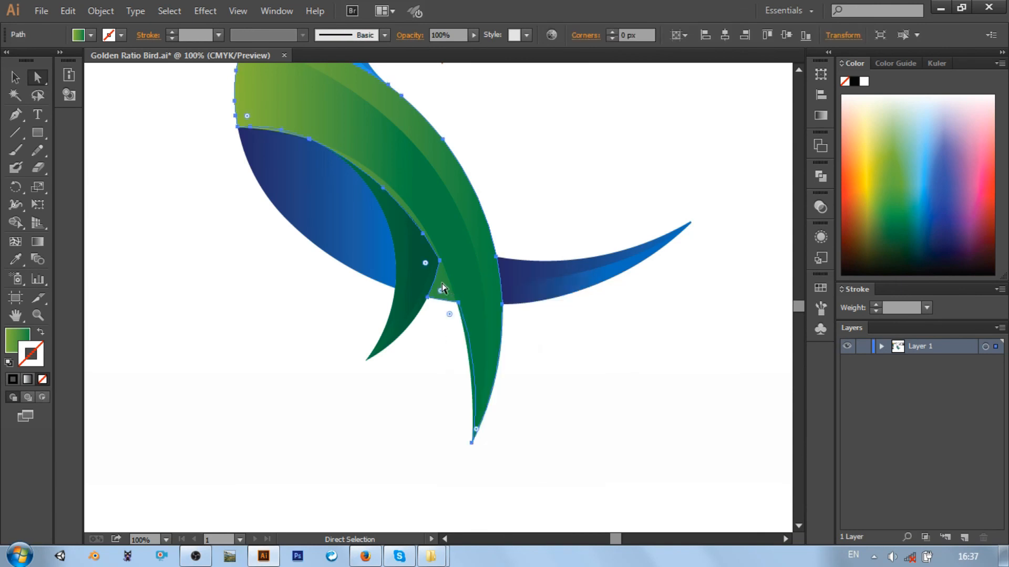
{"action": "key", "text": "ctrl+0"}
Recolor the large green shape behind the wing with the sampled navy-to-blue gradient from the color palette, and deselect it
{"action": "left_click", "coordinate": [16, 259]}
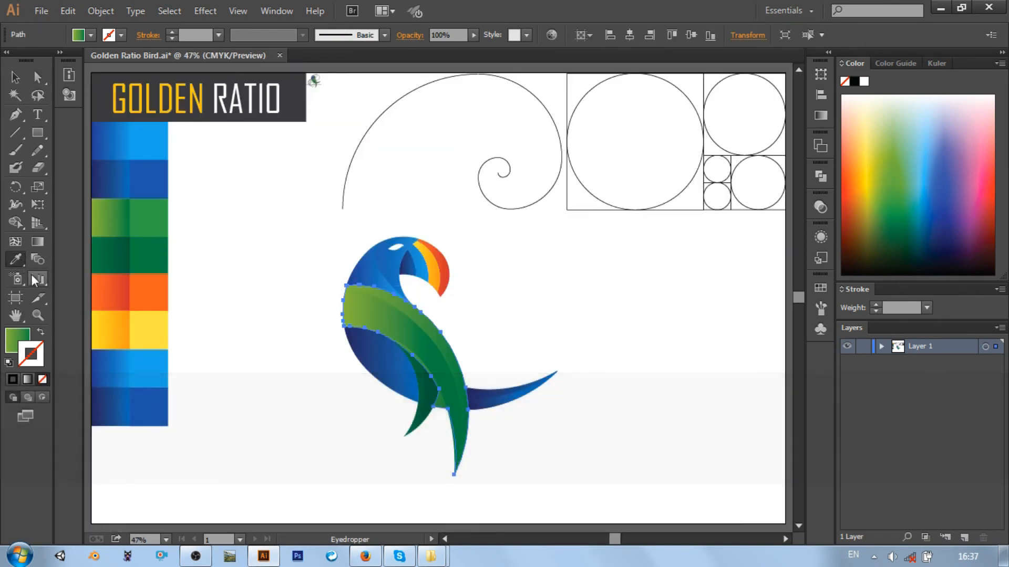
{"action": "left_click", "coordinate": [150, 402]}
{"action": "key", "text": "ctrl+z"}
{"action": "key", "text": "ctrl"}
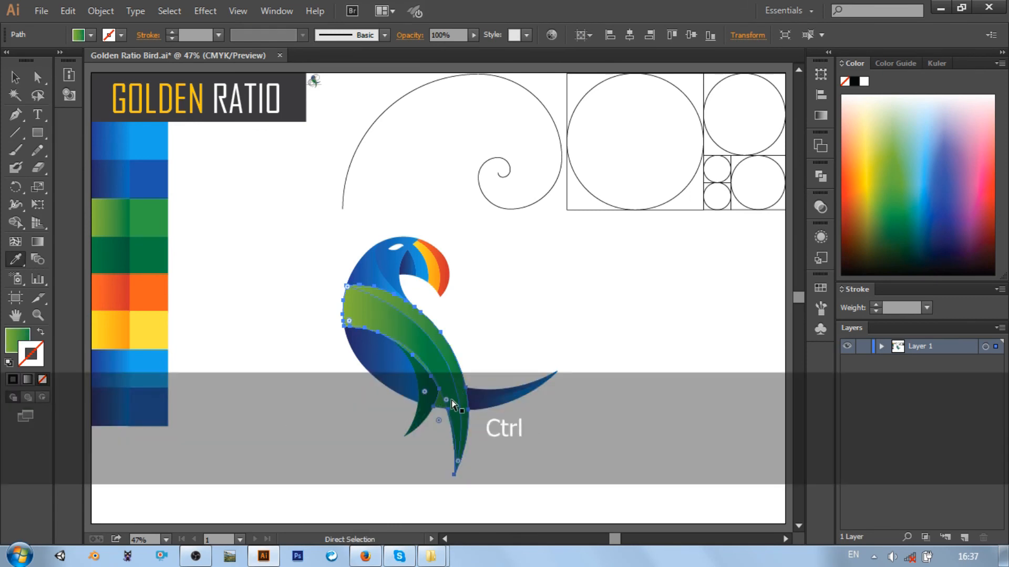
{"action": "left_click", "coordinate": [115, 402]}
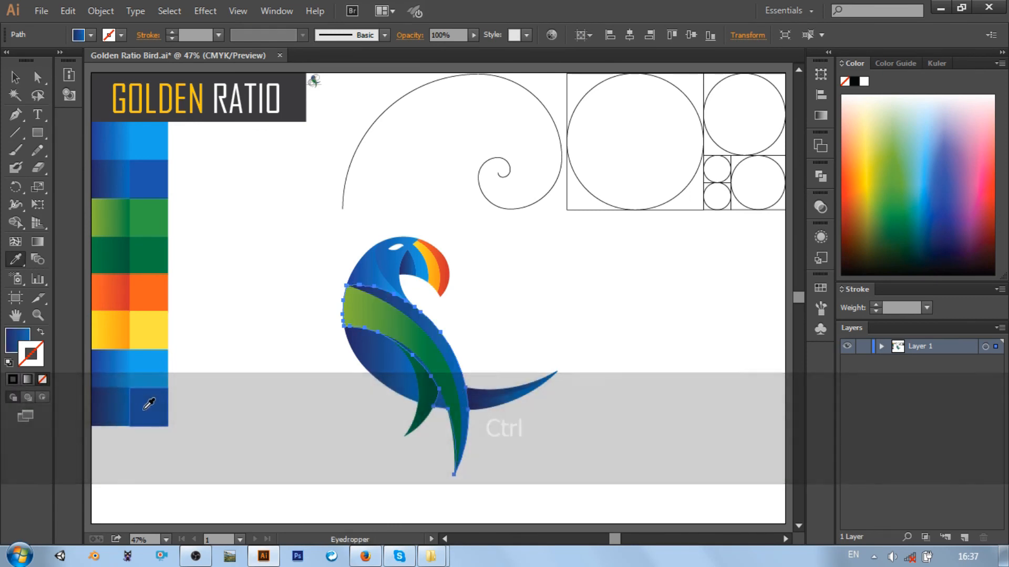
{"action": "key", "text": "v"}
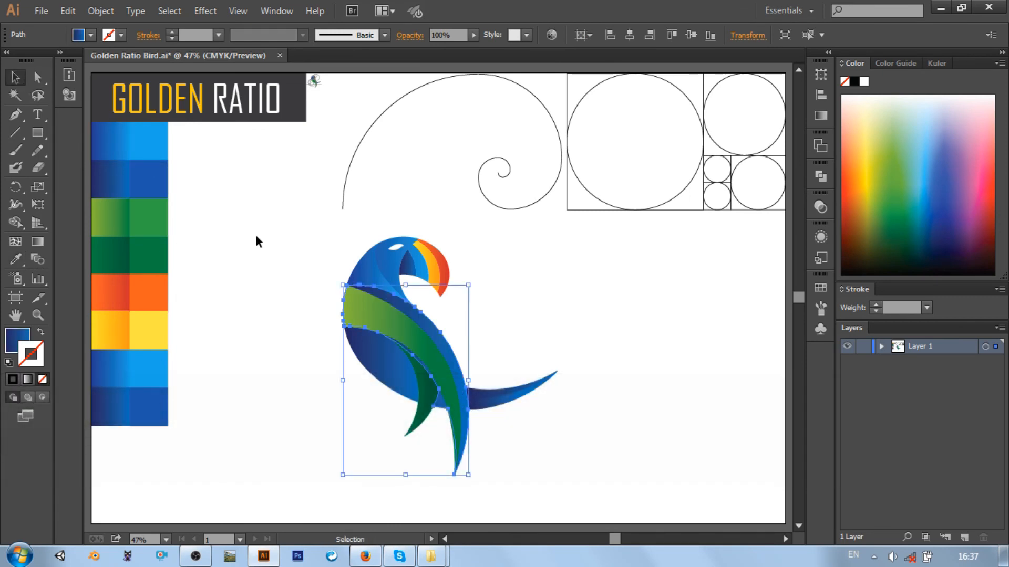
{"action": "left_click", "coordinate": [265, 244]}
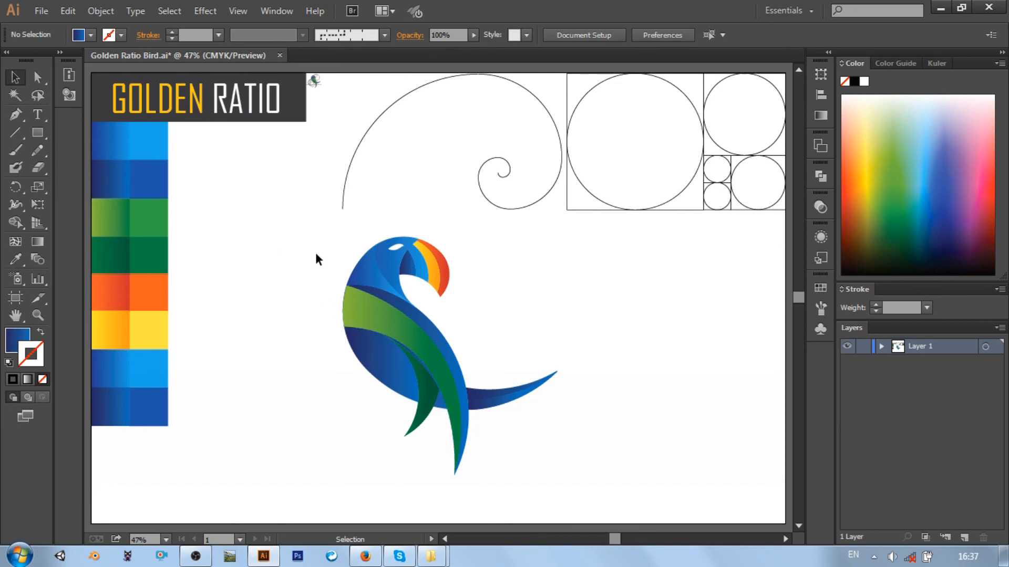
Recolor the inner part of the small dark green feather below the wing with the sampled medium blue gradient, and deselect it
{"action": "left_click_drag", "start_coordinate": [314, 234], "coordinate": [616, 478]}
{"action": "left_click", "coordinate": [488, 316]}
{"action": "left_click", "coordinate": [432, 401]}
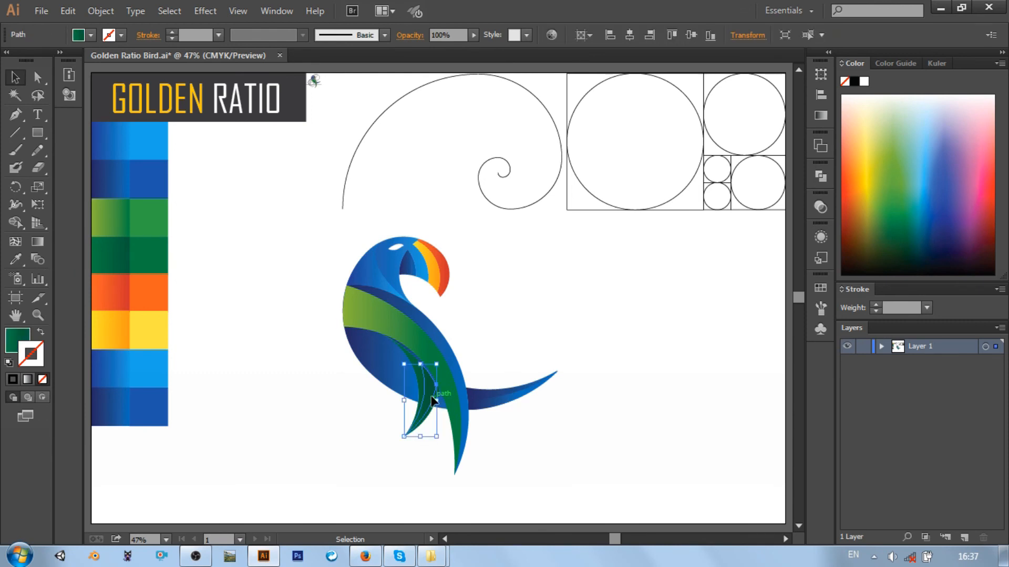
{"action": "left_click", "coordinate": [20, 256]}
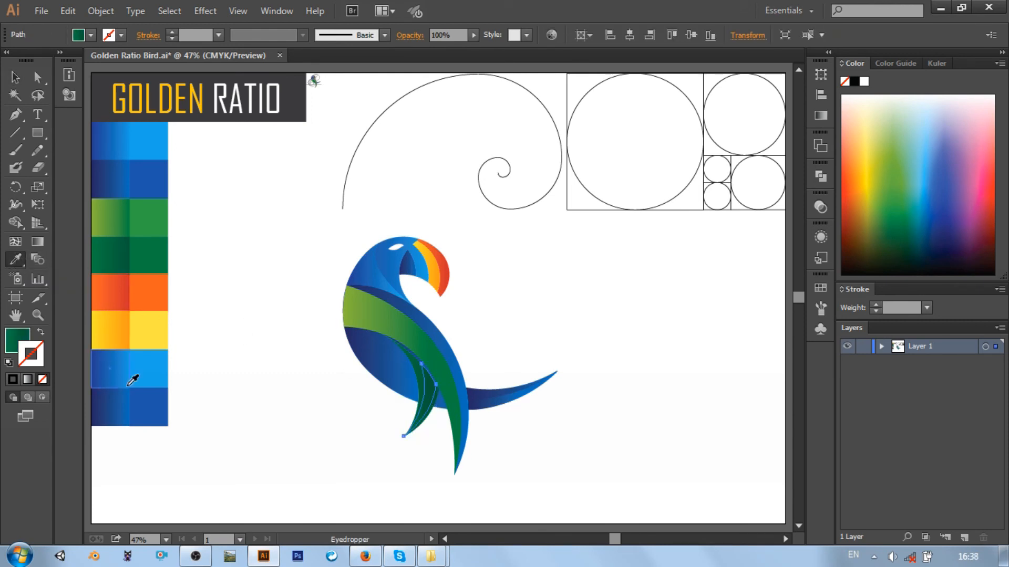
{"action": "left_click", "coordinate": [119, 363]}
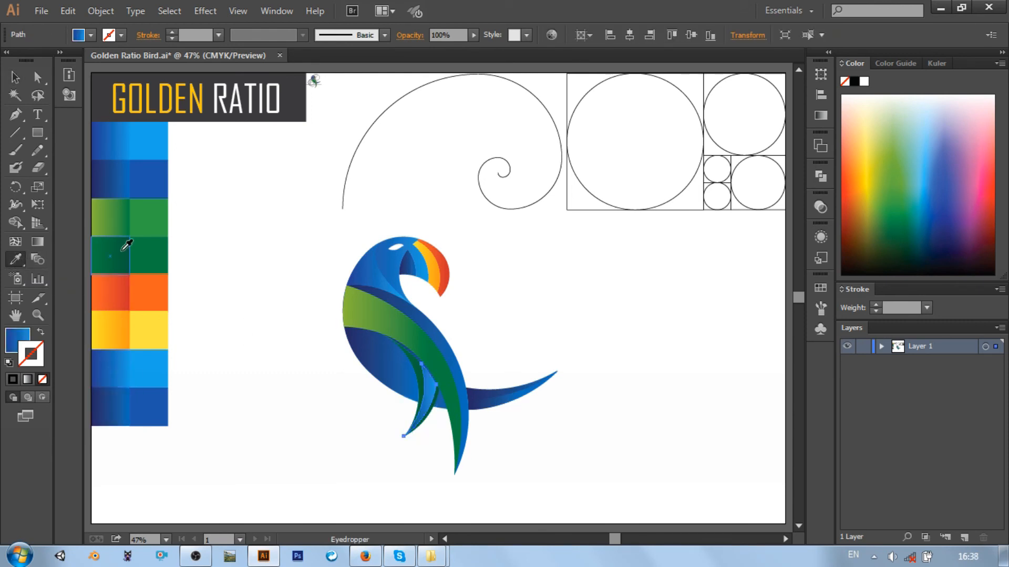
{"action": "left_click", "coordinate": [113, 404]}
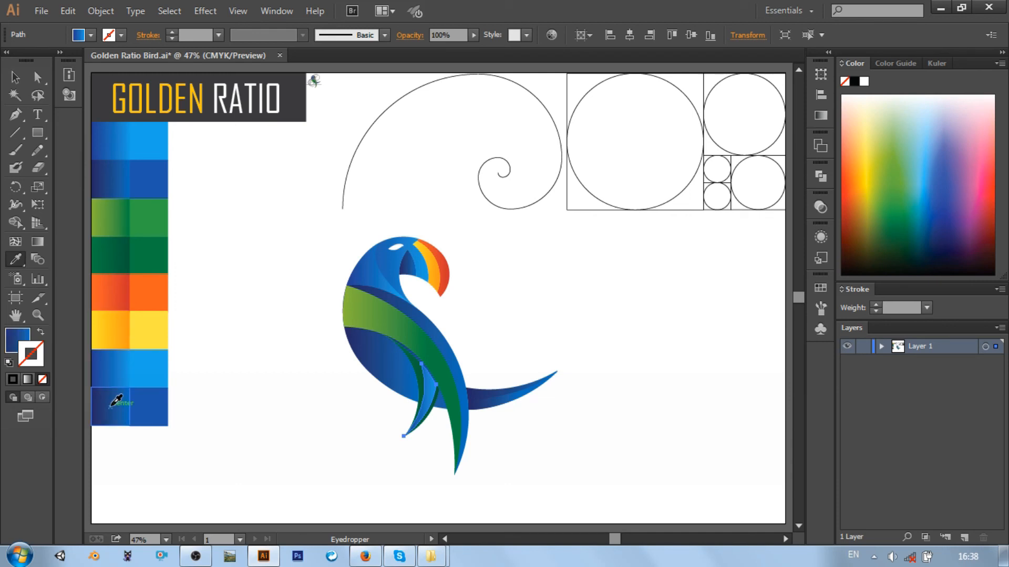
{"action": "left_click", "coordinate": [113, 365]}
{"action": "key", "text": "v"}
{"action": "left_click", "coordinate": [278, 303]}
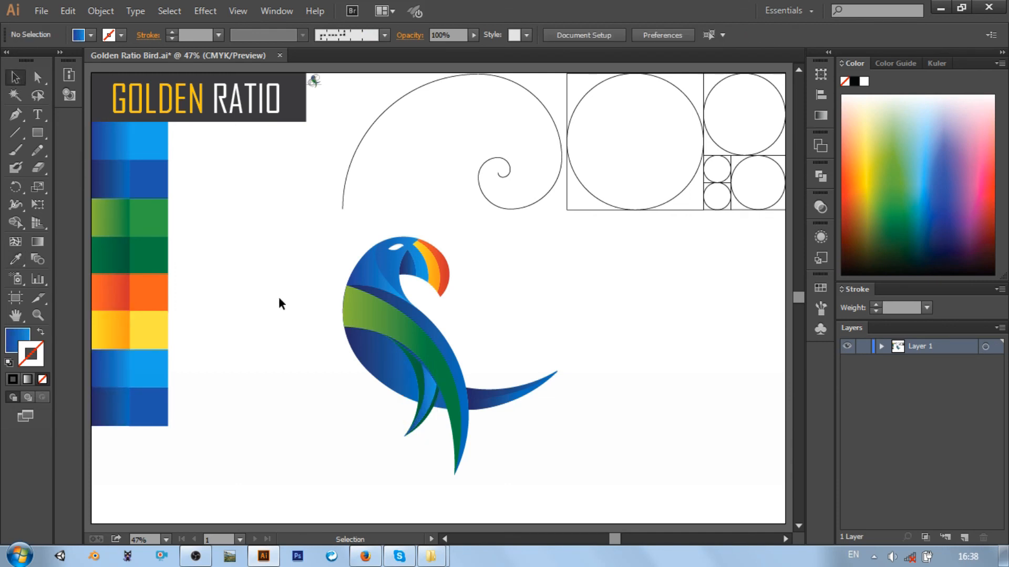
Group all of the bird's shapes together, and clear the selection
{"action": "left_click_drag", "start_coordinate": [329, 232], "coordinate": [585, 464]}
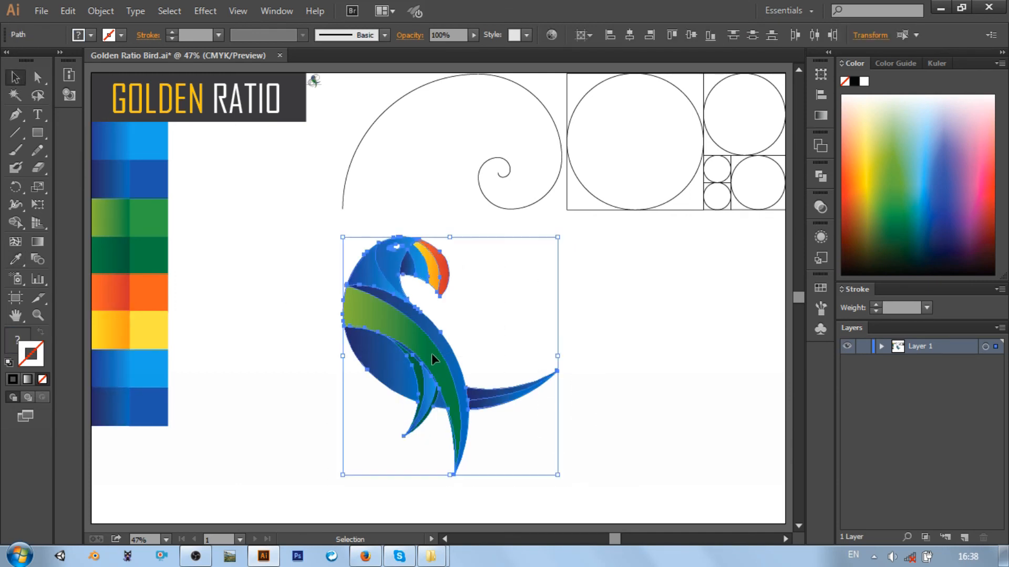
{"action": "right_click", "coordinate": [431, 353]}
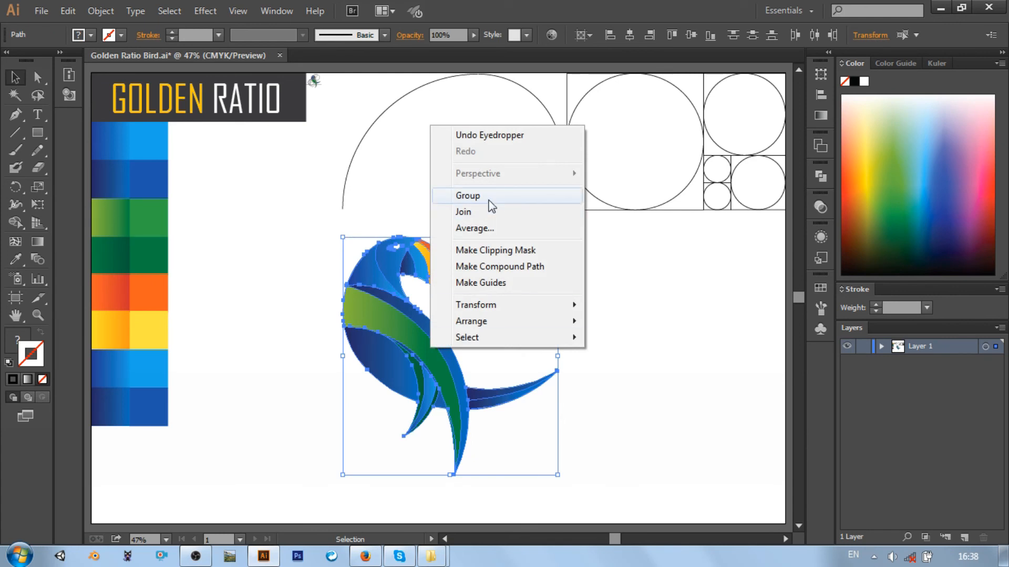
{"action": "left_click", "coordinate": [489, 200]}
{"action": "left_click", "coordinate": [650, 323]}
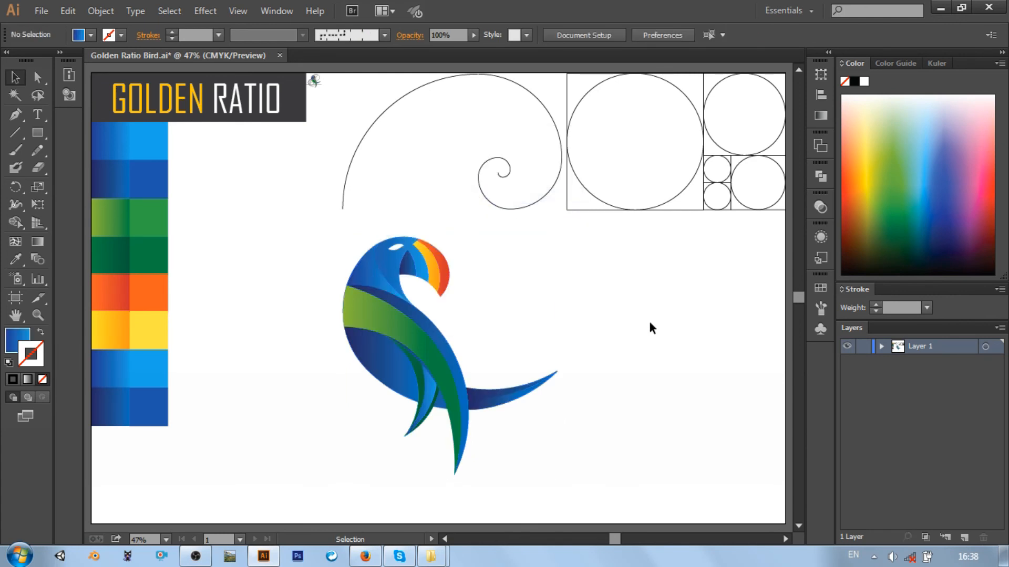
Move the grouped bird slightly to the right below the golden spiral, and deselect it
{"action": "left_click", "coordinate": [424, 327]}
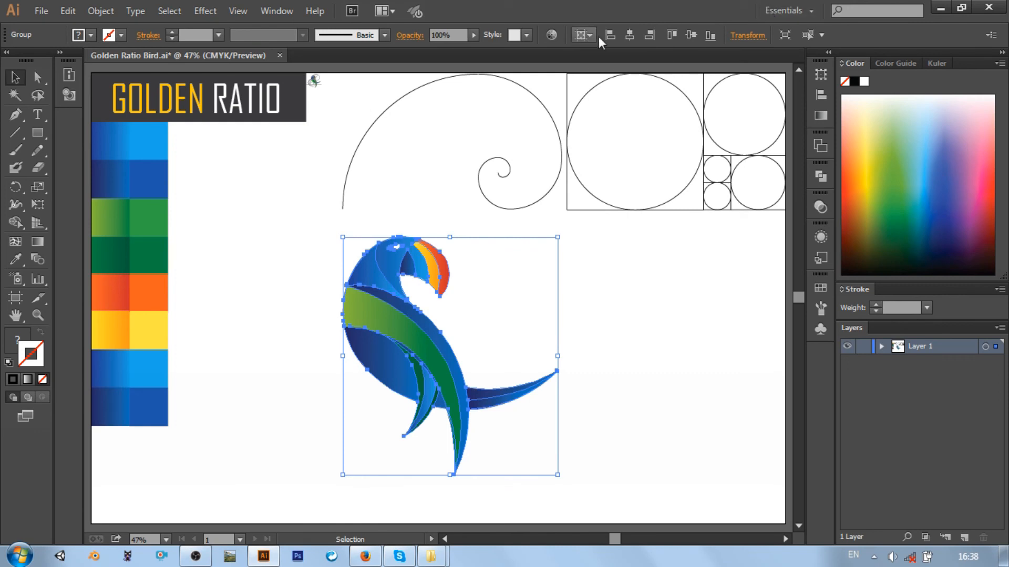
{"action": "left_click", "coordinate": [642, 348]}
{"action": "left_click_drag", "start_coordinate": [375, 345], "coordinate": [419, 345]}
{"action": "left_click", "coordinate": [667, 347]}
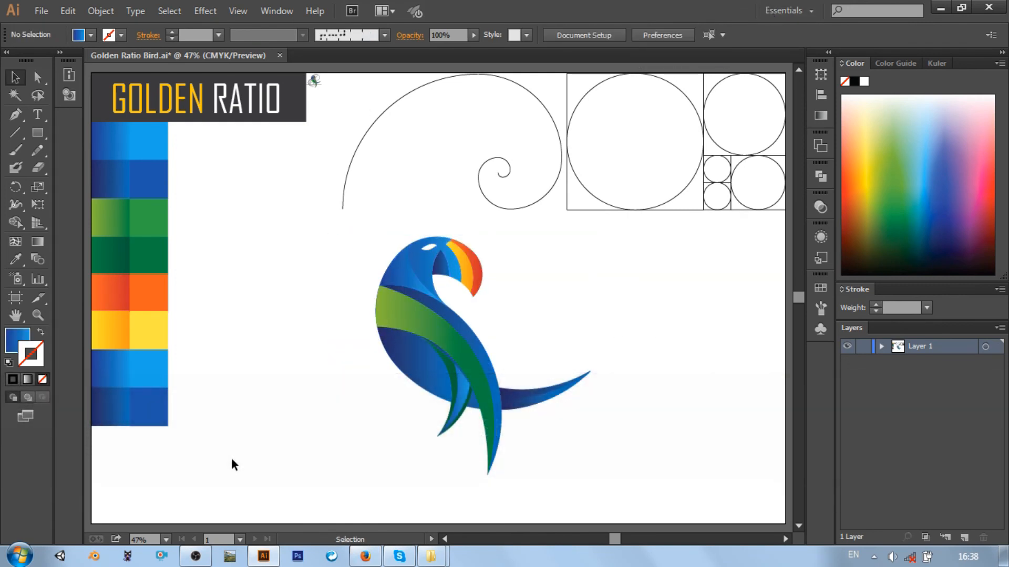